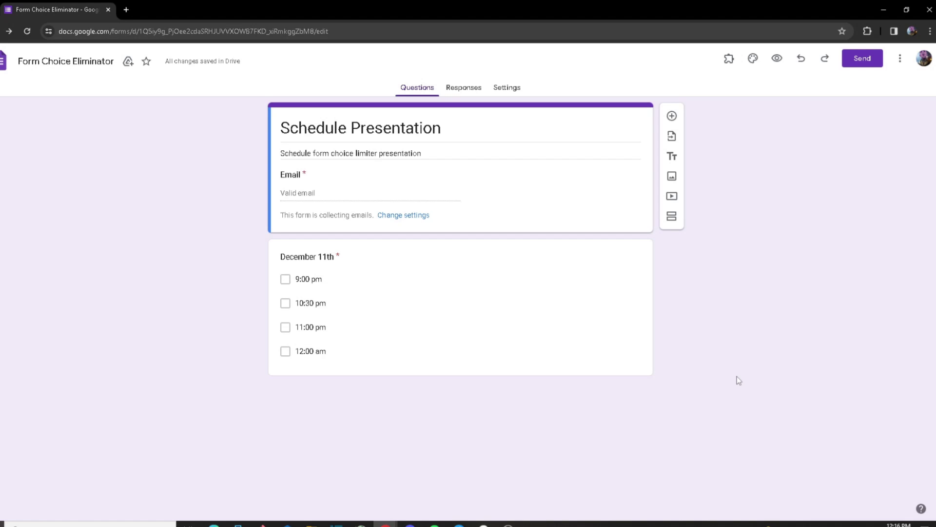
Step: Search the Google Workspace Marketplace for 'choice eliminator'
left_click(900, 59)
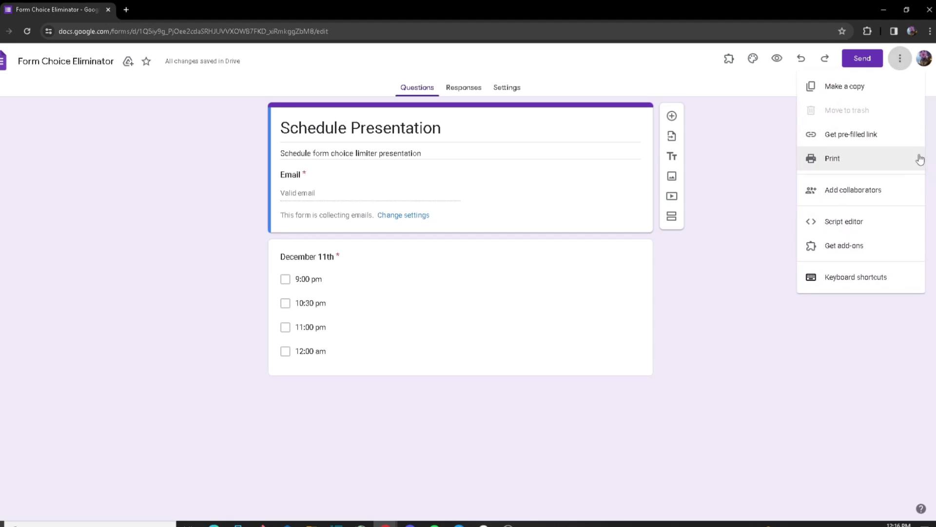
left_click(865, 246)
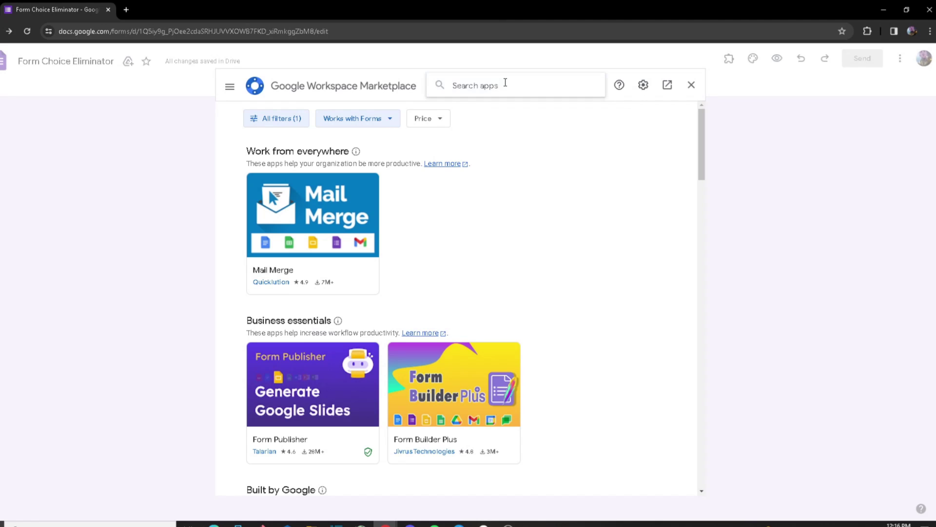
type("choicee")
key("BackSpace")
type("eliminator")
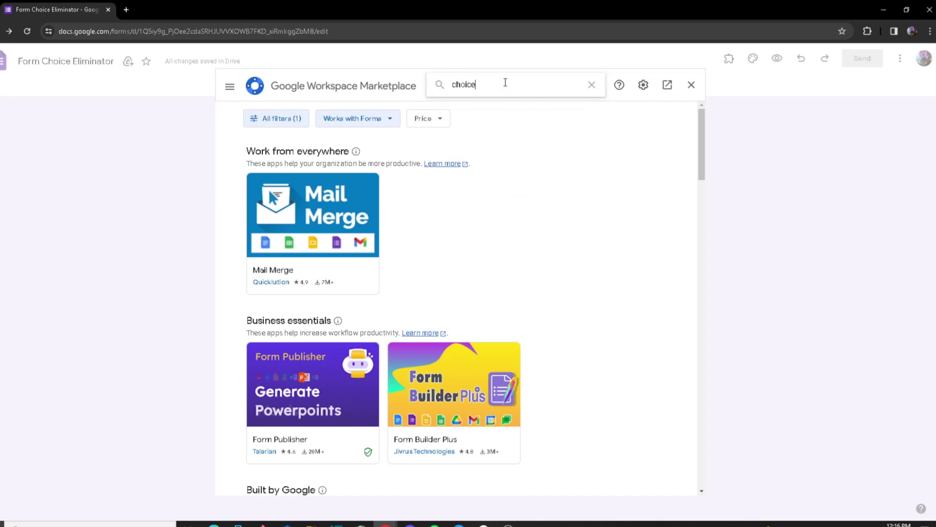
key("Return")
Step: Install Choice Eliminator for Google Forms and launch it from the Add-ons menu
left_click(290, 334)
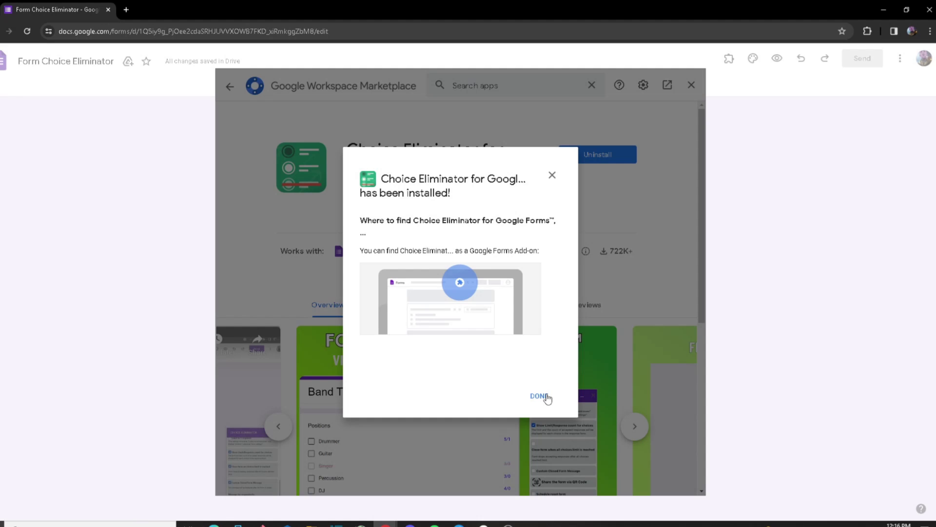
left_click(541, 396)
left_click(691, 85)
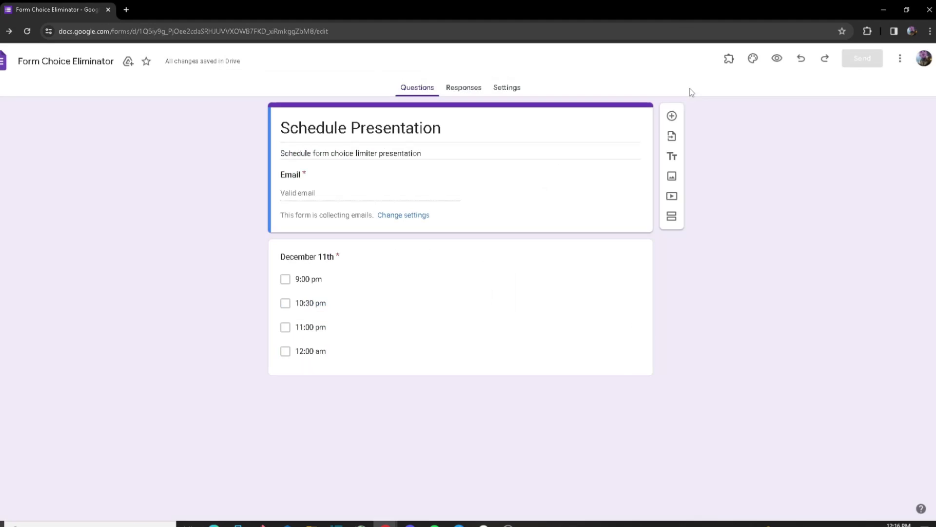
left_click(728, 63)
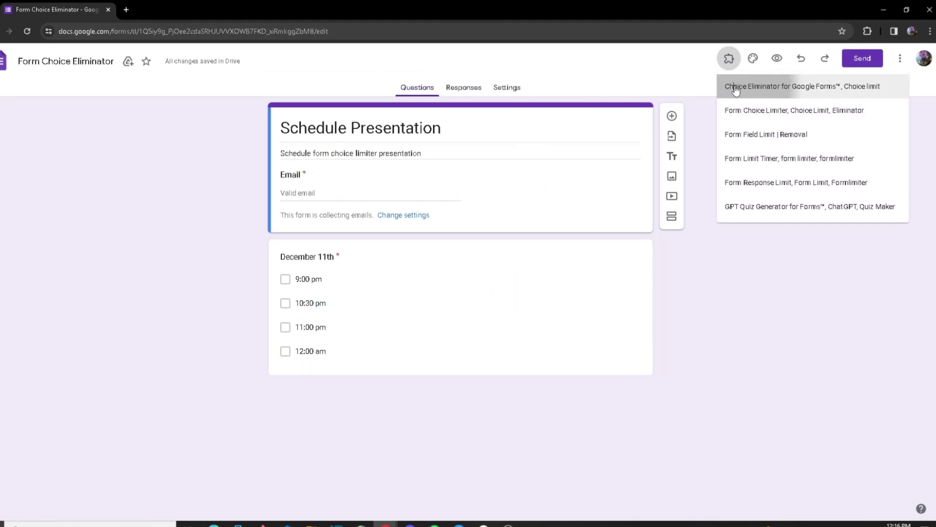
left_click(735, 88)
Step: Open Choice Eliminator's Configure panel listing the December 11th time slots
left_click(400, 117)
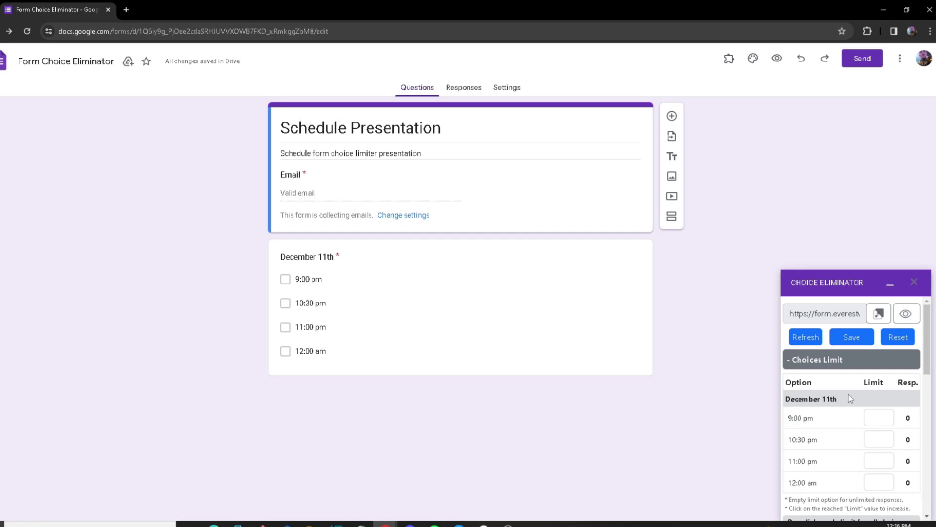
left_click_drag(890, 384, 903, 396)
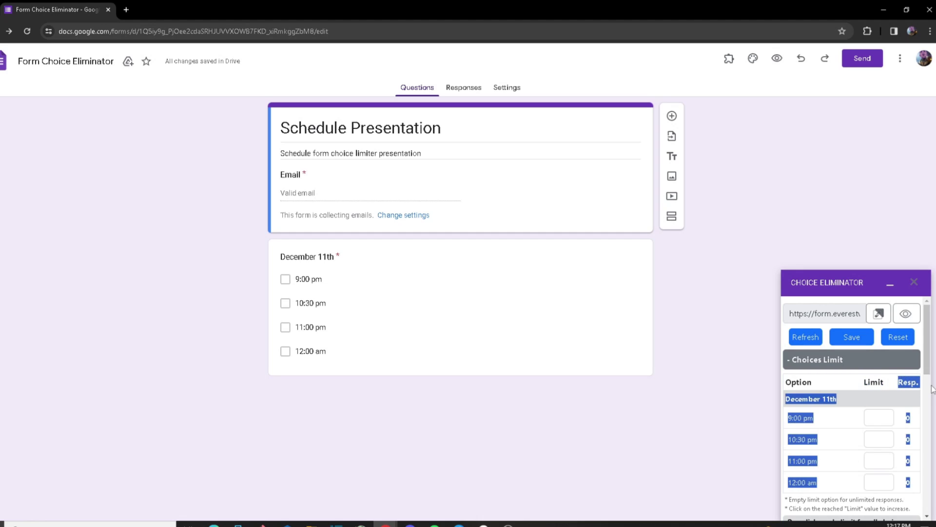
left_click(903, 393)
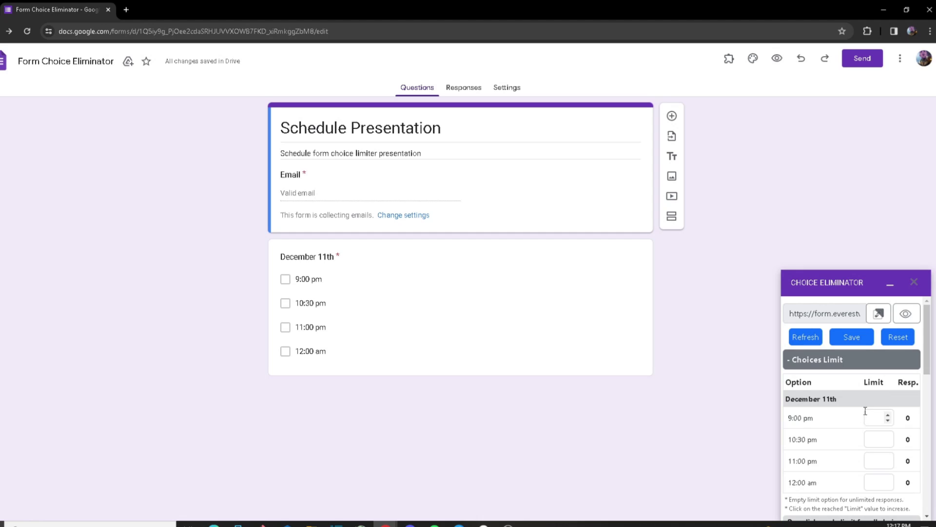
left_click(869, 415)
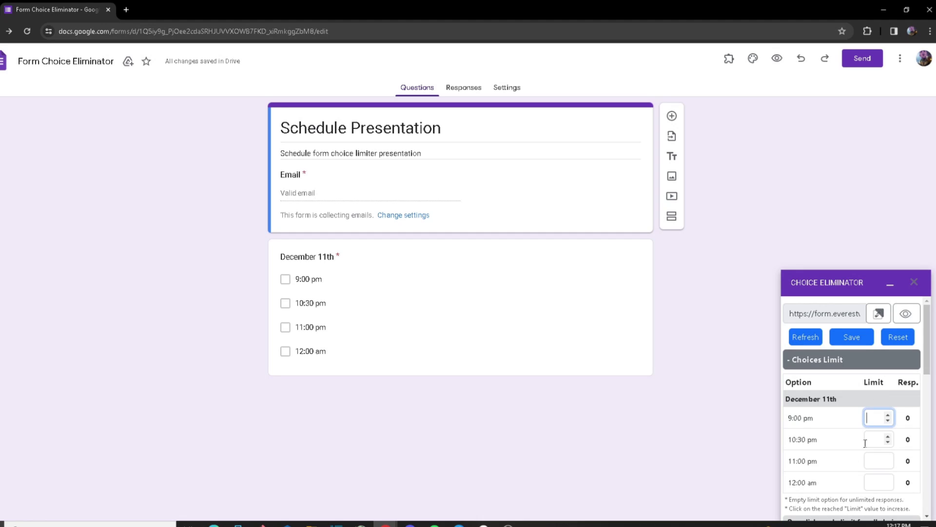
left_click(892, 385)
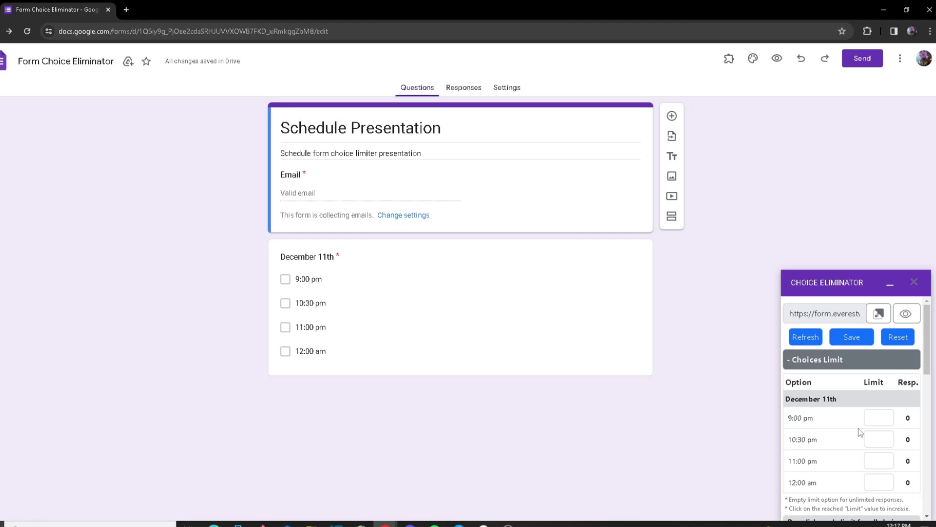
Step: Enter limits 5, 1, 2 and 6 for 9:00 pm, 10:30 pm, 11:00 pm, 12:00 am, then save
left_click(873, 418)
type("5")
left_click(872, 437)
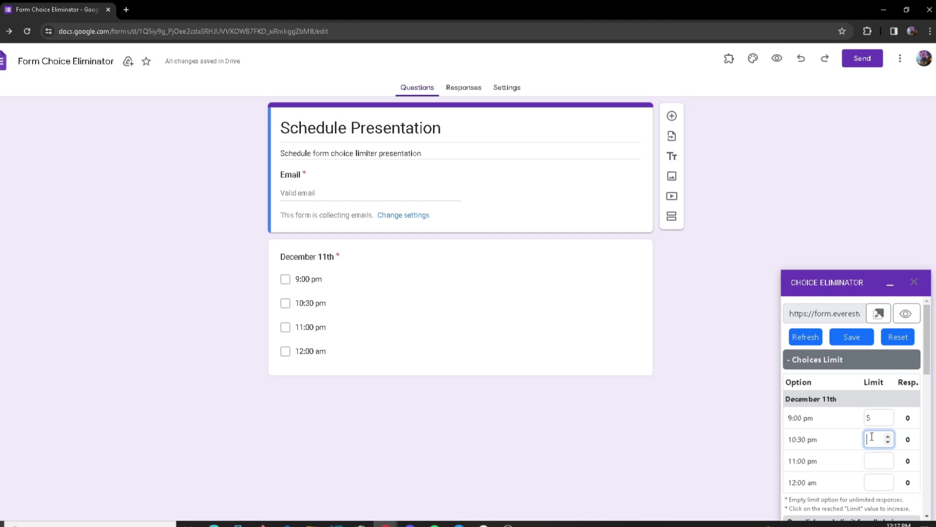
type("1")
left_click(871, 459)
type("2")
left_click(873, 481)
type("6")
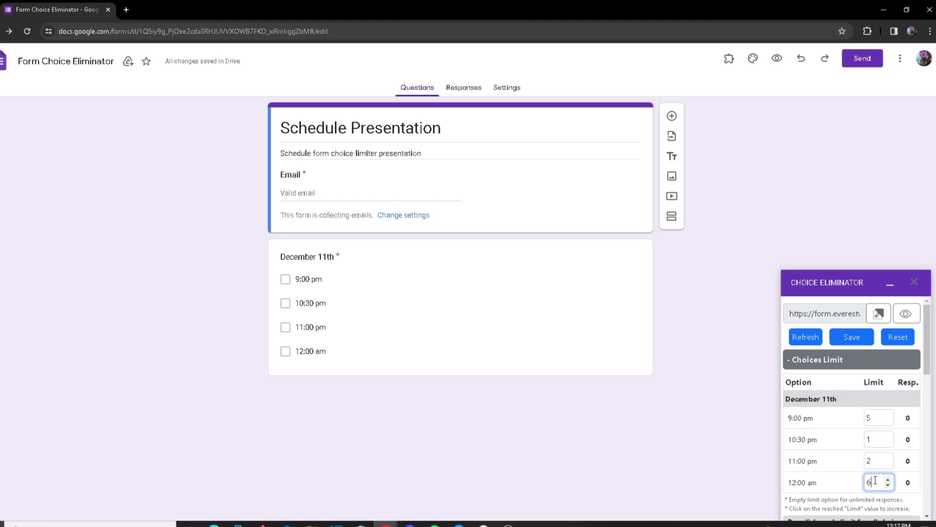
left_click(854, 474)
left_click(843, 340)
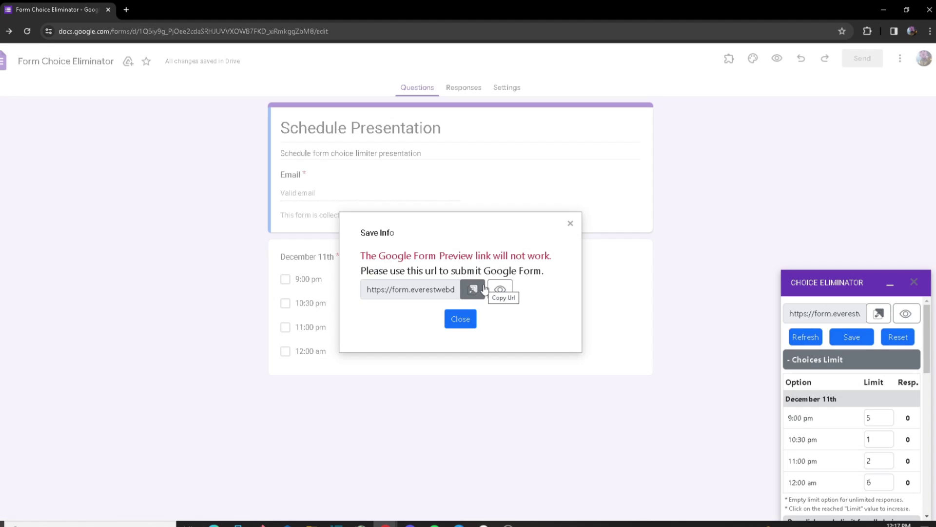
Step: Close the Save Info notice showing the form submission link
left_click(570, 224)
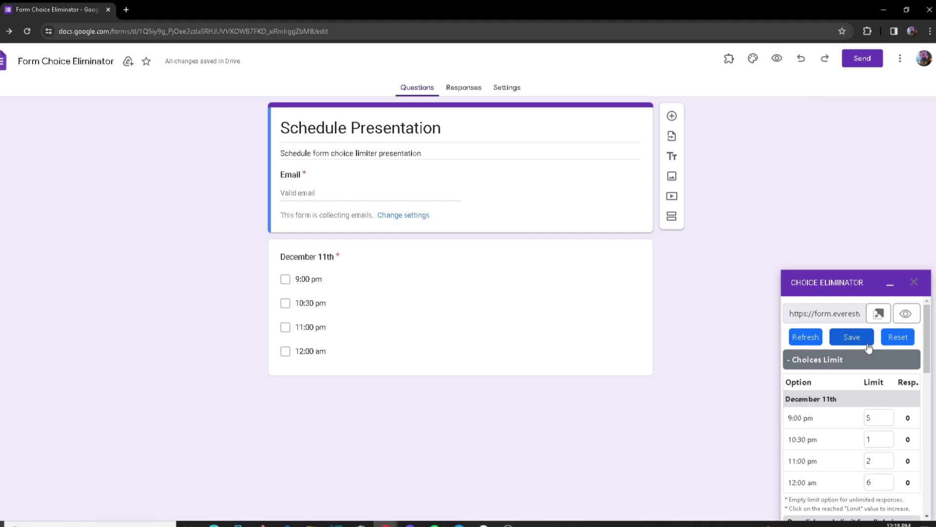
Step: Open the live form and enter a test respondent's e-mail address
left_click(906, 314)
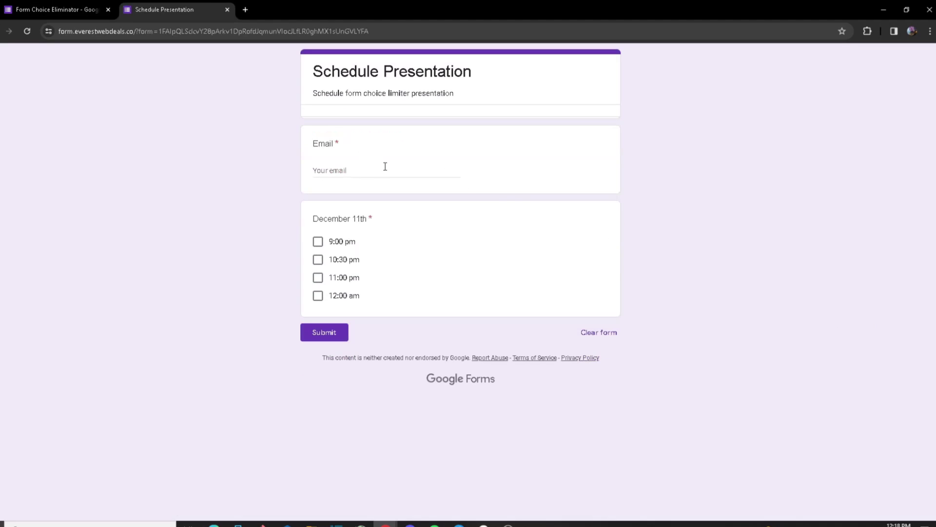
left_click(317, 148)
left_click(336, 171)
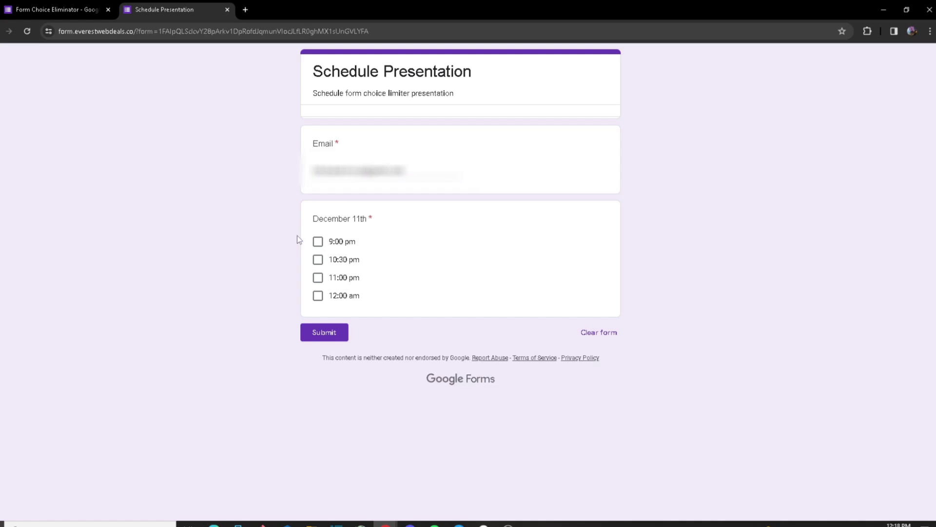
Step: Tick all four December 11th times, submit the response, and return to the editor
left_click(318, 241)
left_click(318, 278)
left_click(318, 259)
left_click(318, 295)
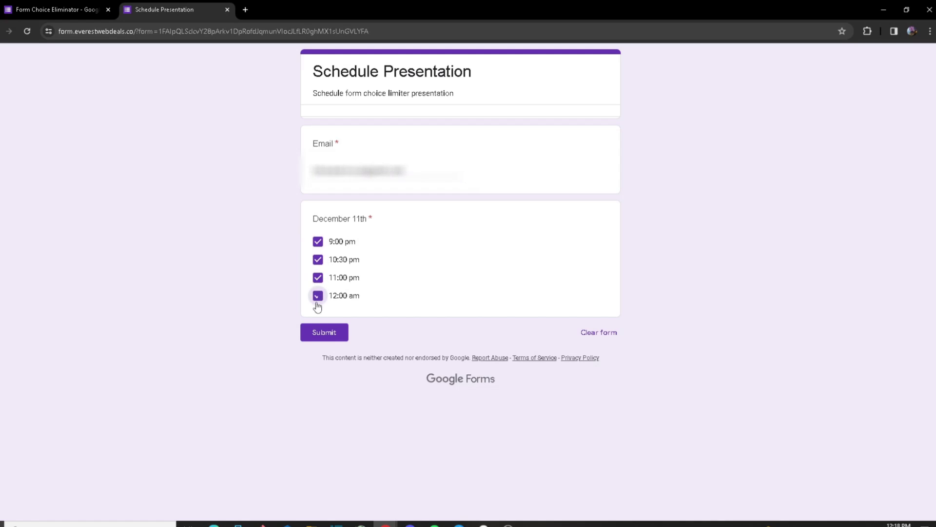
left_click(334, 334)
left_click(107, 4)
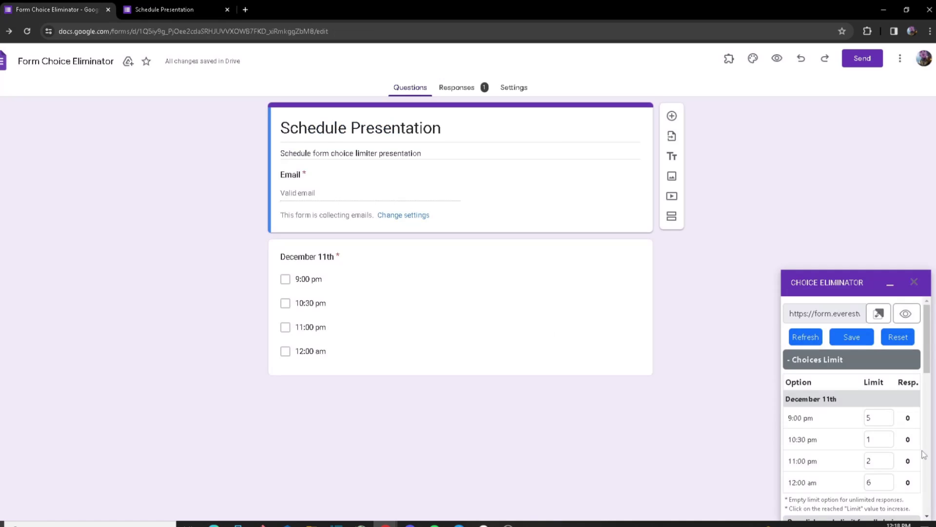
Step: Refresh Choice Eliminator counts: 1 response per slot, with 10:30 pm full at limit 1
left_click(802, 339)
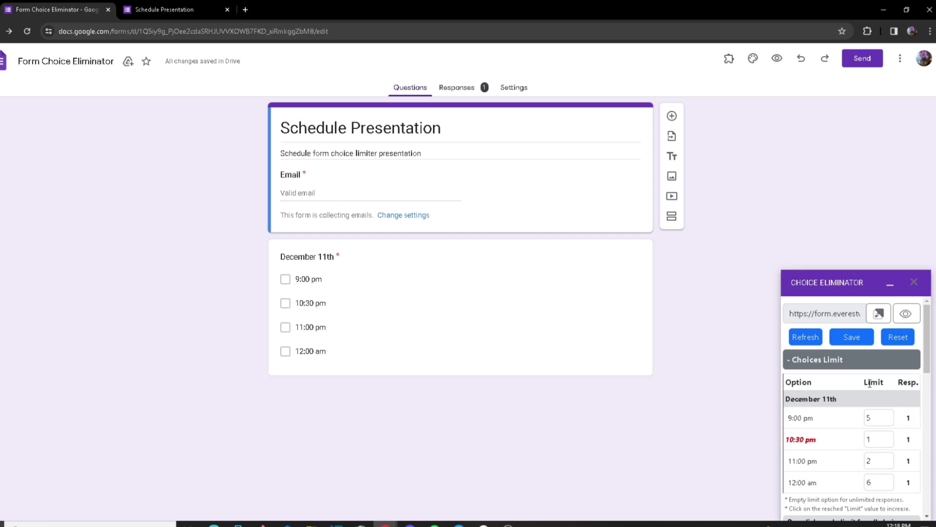
left_click_drag(901, 418, 919, 494)
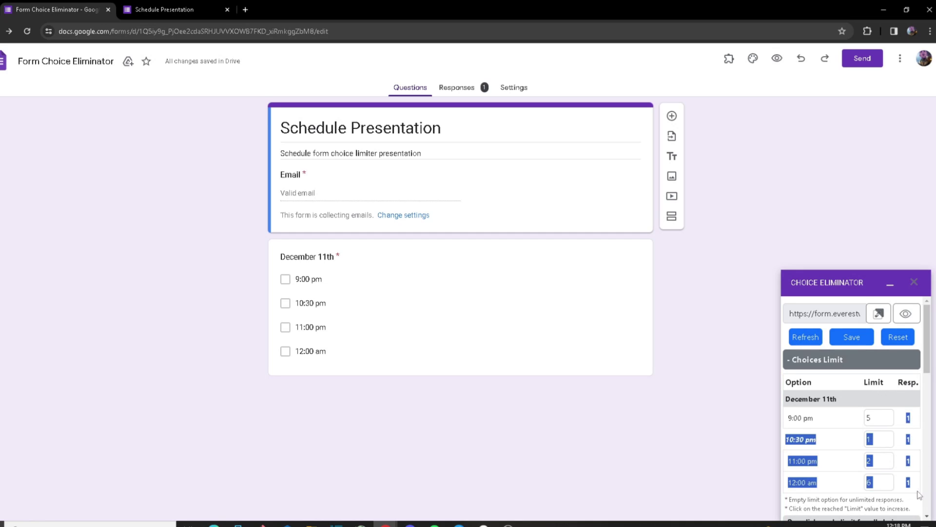
left_click(919, 495)
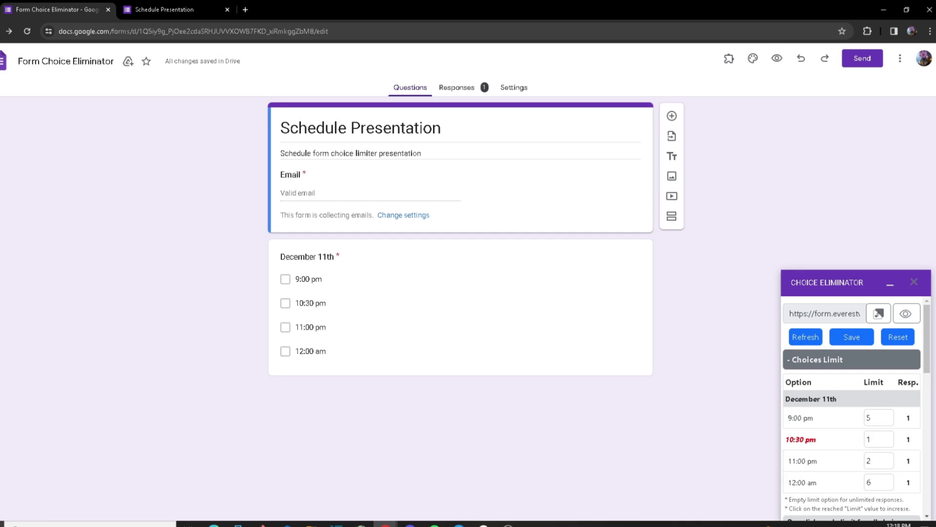
left_click_drag(817, 445, 792, 442)
left_click(811, 449)
Step: Apply a single limit of 3 to all December 11th choices via one-click apply
scroll(861, 414, "down", 1)
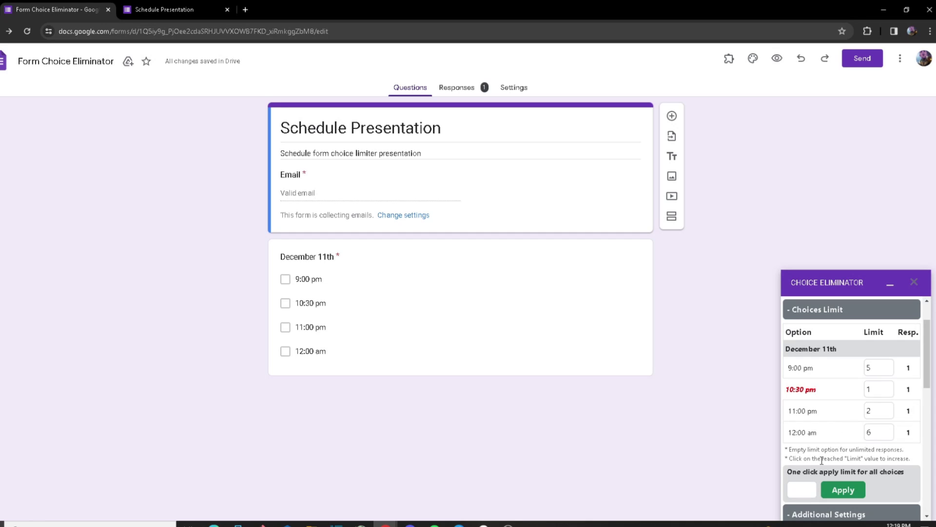
scroll(800, 456, "down", 1)
left_click(800, 440)
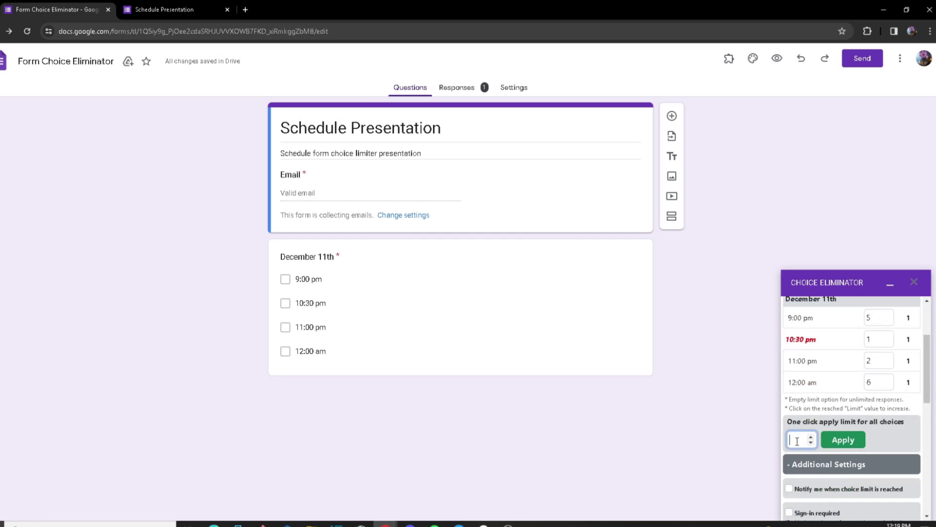
type("3")
left_click(845, 440)
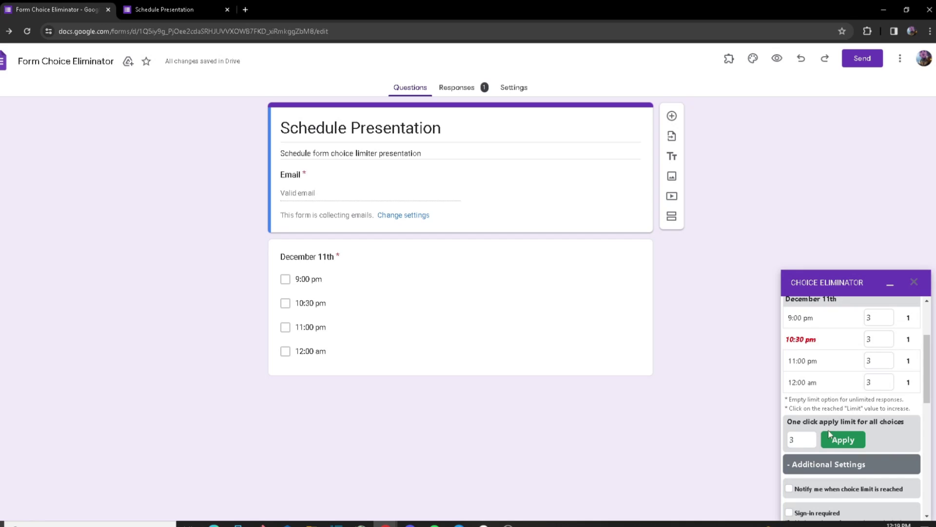
scroll(829, 434, "up", 2)
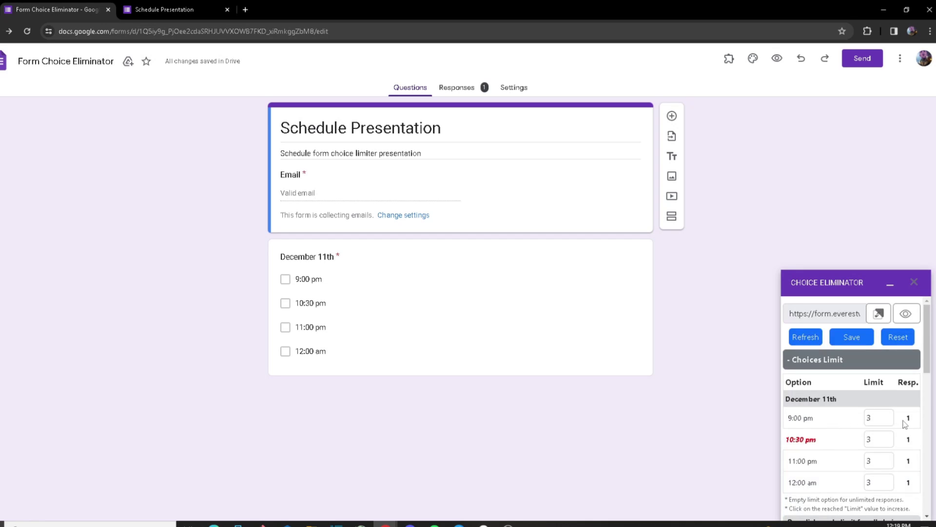
left_click_drag(905, 422, 906, 482)
left_click(906, 482)
left_click(908, 419)
Step: Reset the form's responses, confirming YES to permanently delete them
left_click(906, 483)
left_click(906, 338)
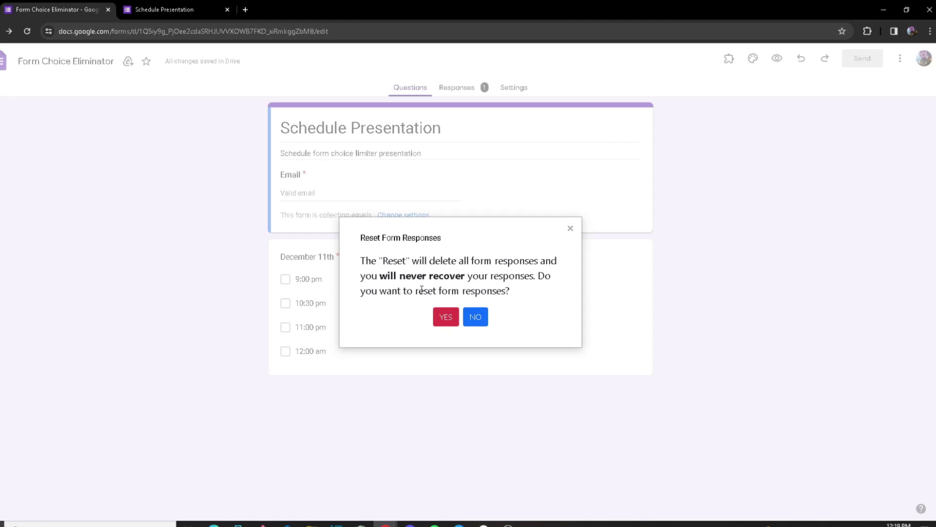
left_click(445, 320)
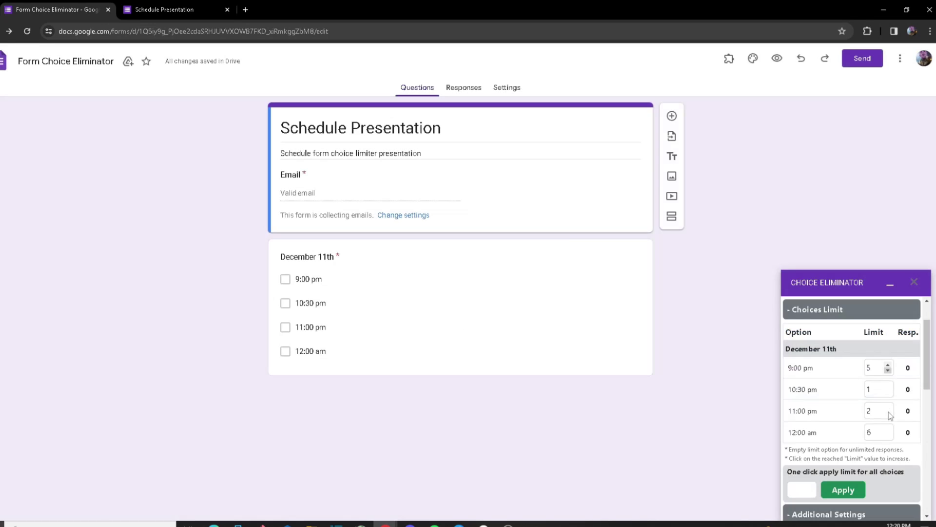
Step: Apply a limit of 2 to every December 11th slot and save the Choice Eliminator settings
left_click_drag(906, 366, 917, 424)
left_click(916, 424)
scroll(811, 489, "down", 2)
left_click(800, 390)
type("2")
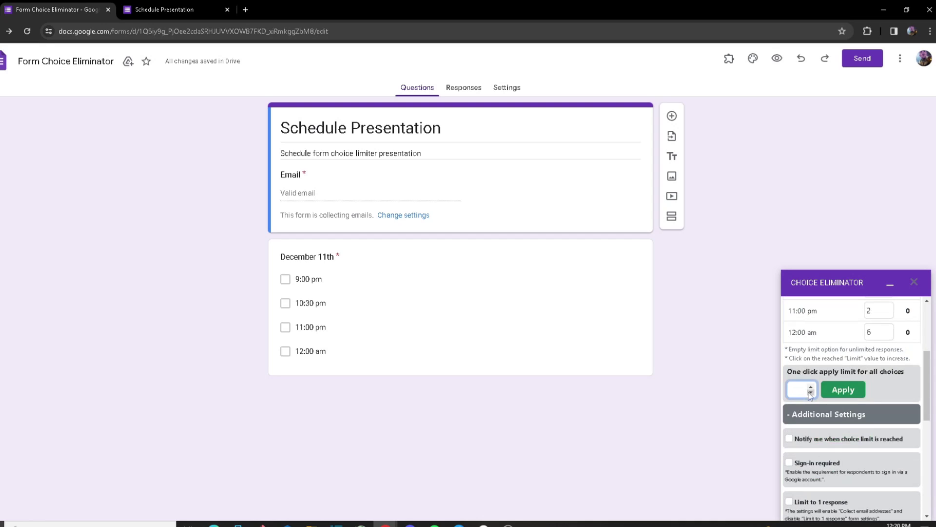
left_click(839, 390)
scroll(873, 435, "up", 3)
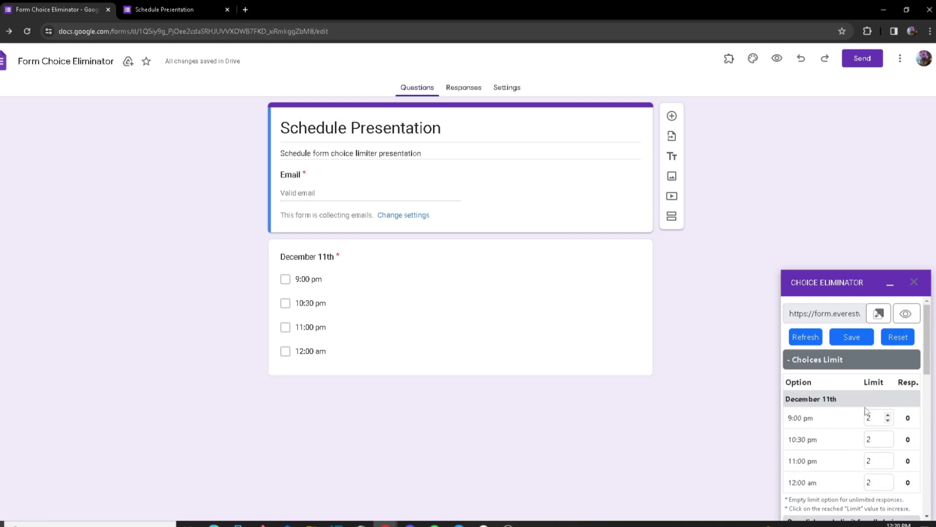
left_click(857, 340)
scroll(863, 380, "down", 3)
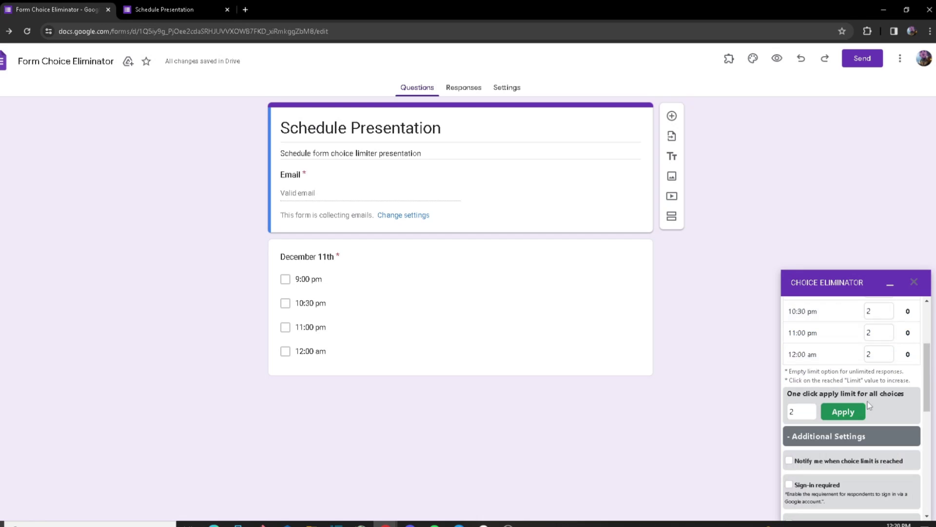
scroll(898, 408, "down", 2)
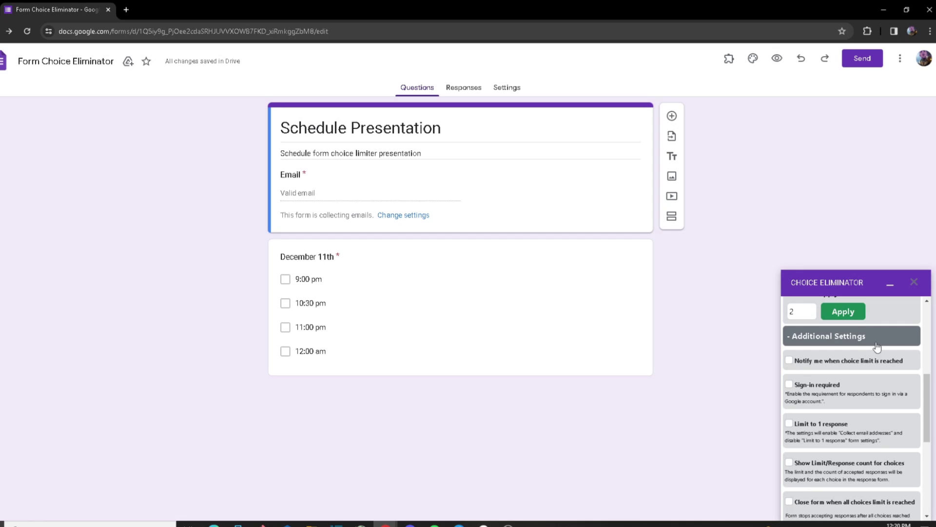
Step: Enable 'Notify me when choice limit is reached' in Choice Eliminator's Additional Settings
scroll(871, 348, "up", 3)
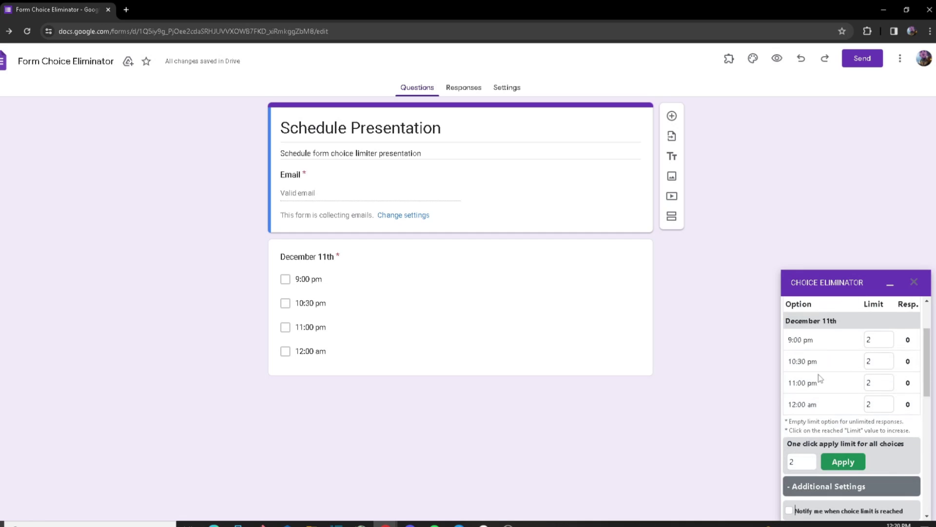
scroll(815, 430, "down", 4)
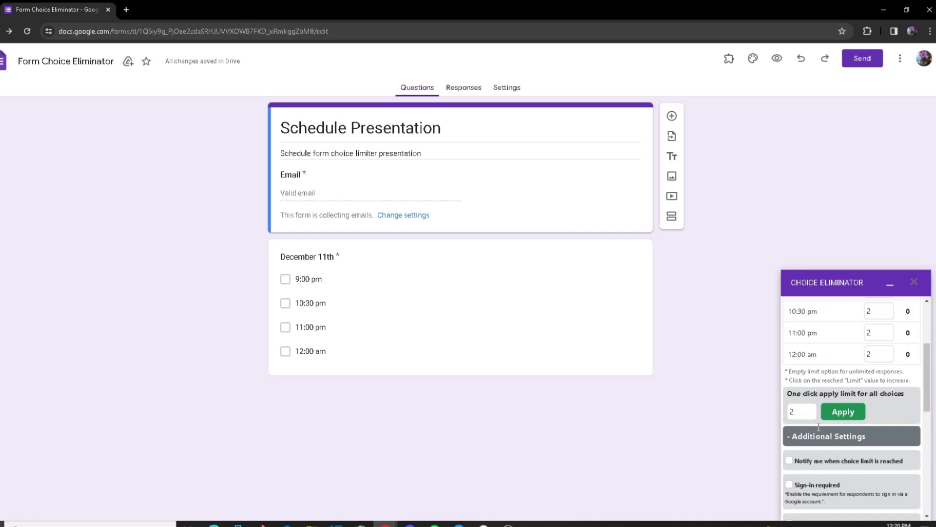
left_click(789, 310)
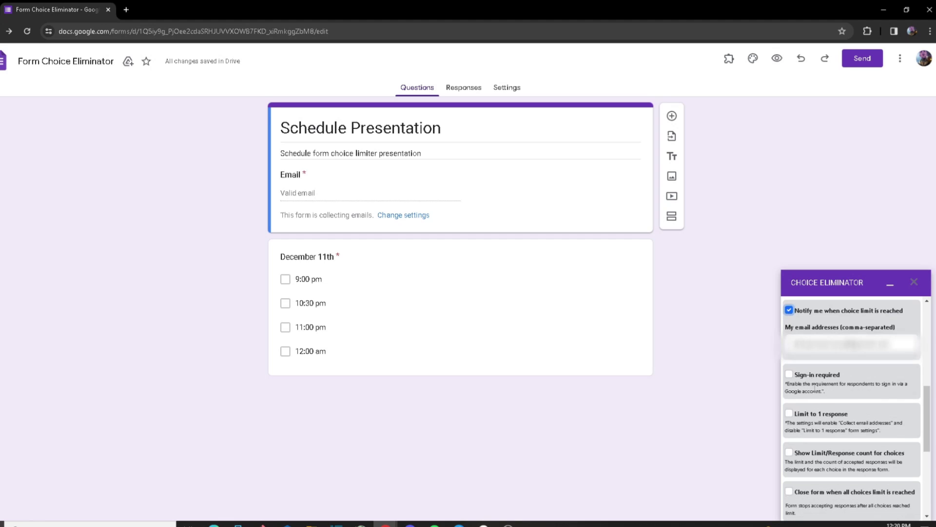
scroll(846, 416, "up", 1)
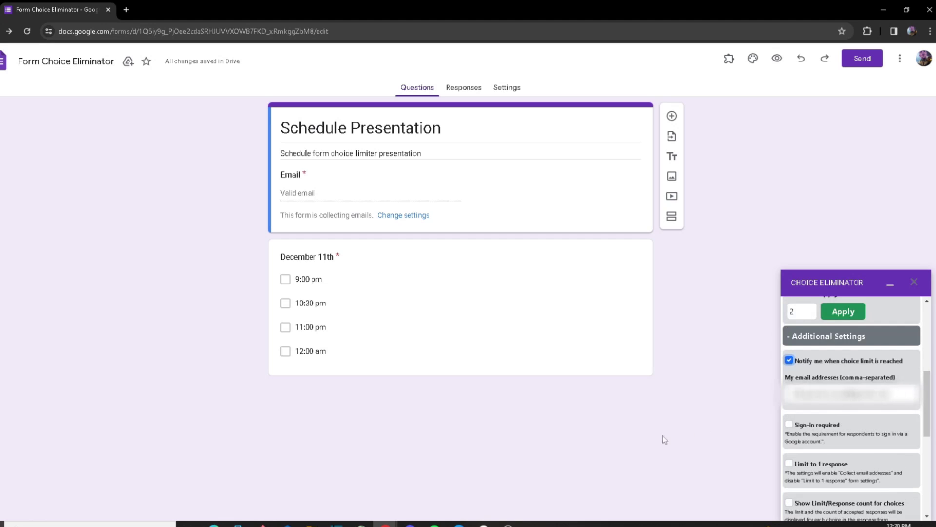
scroll(787, 409, "up", 4)
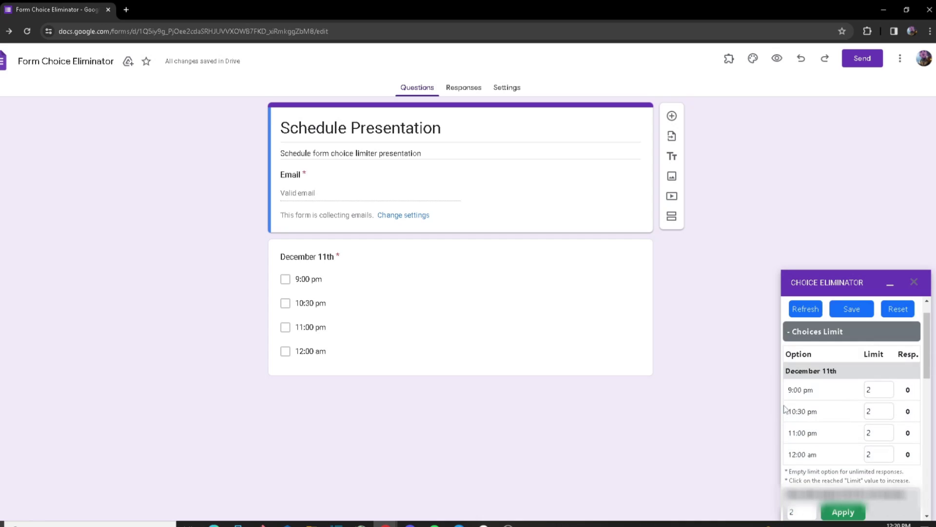
scroll(807, 395, "down", 3)
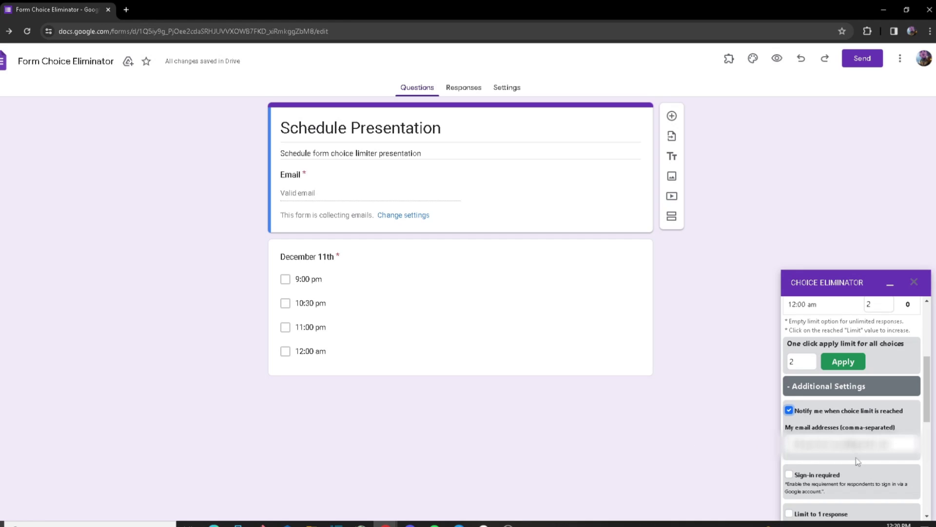
scroll(863, 454, "up", 2)
Step: Change the 9:00 pm limit to 1 and save the Choice Eliminator settings
left_click(878, 340)
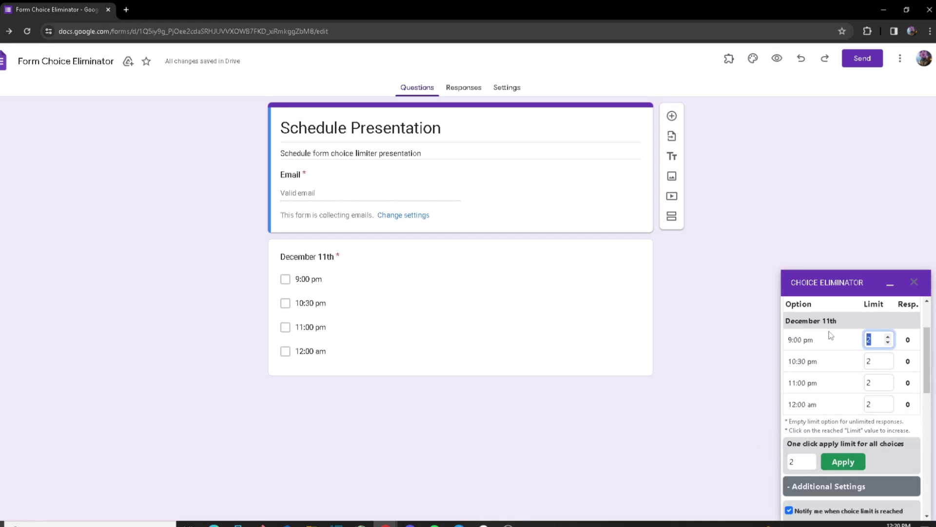
type("1")
scroll(909, 473, "up", 3)
left_click(851, 335)
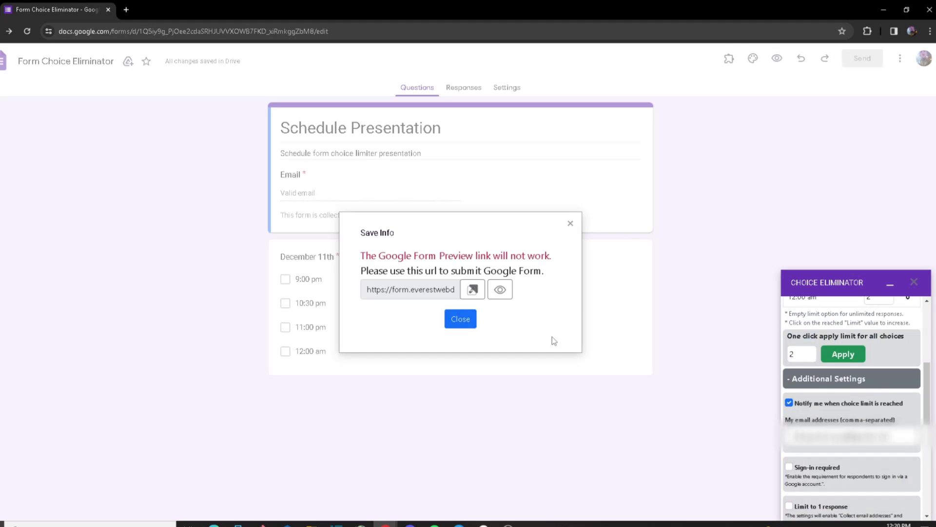
Step: Open the live form, tick all four December 11th times, and paste the respondent's e-mail
left_click(472, 289)
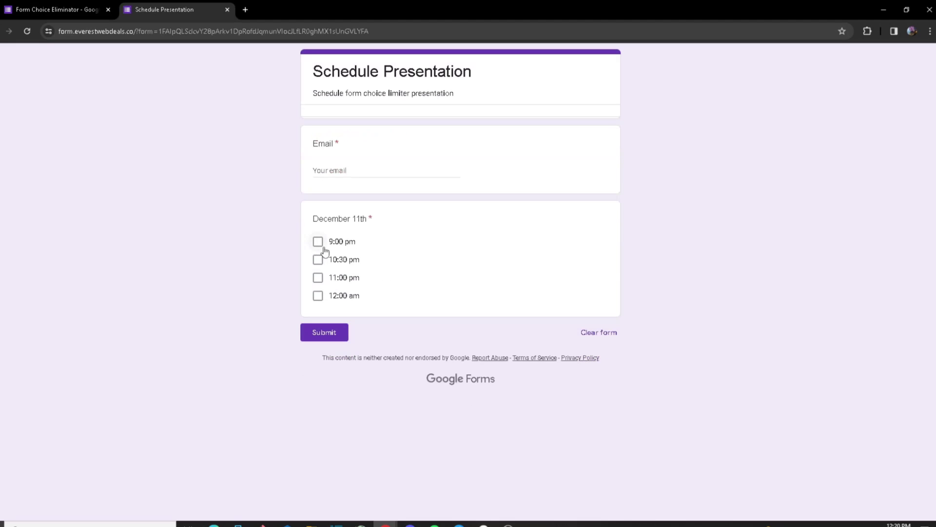
left_click(318, 241)
left_click(317, 260)
left_click(318, 278)
left_click(318, 296)
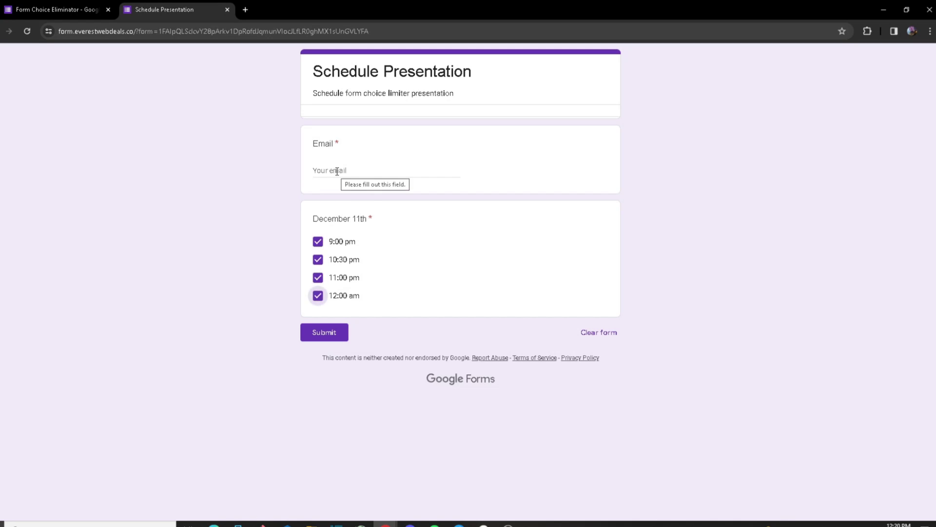
left_click(337, 171)
key("ctrl+v")
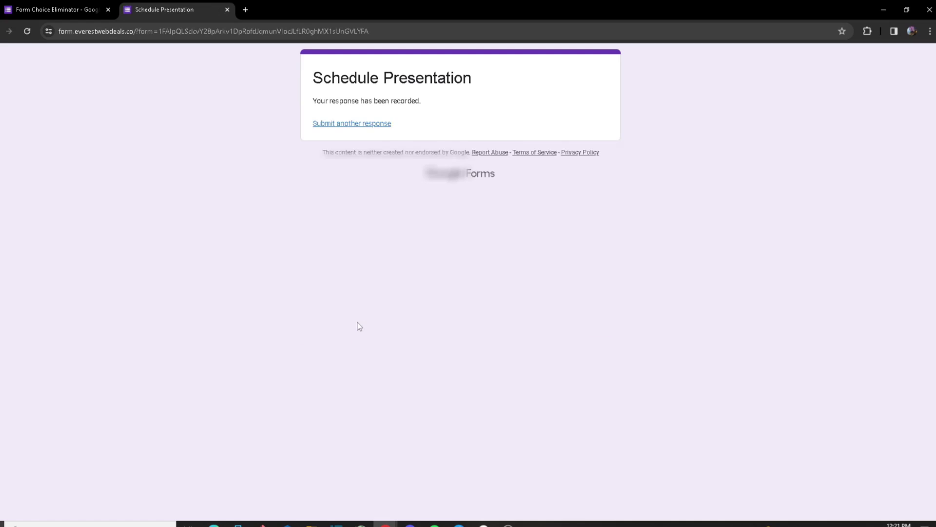
Step: Open the 'Schedule Presentation: Choice option limit reached' email in the Gmail inbox
left_click(245, 8)
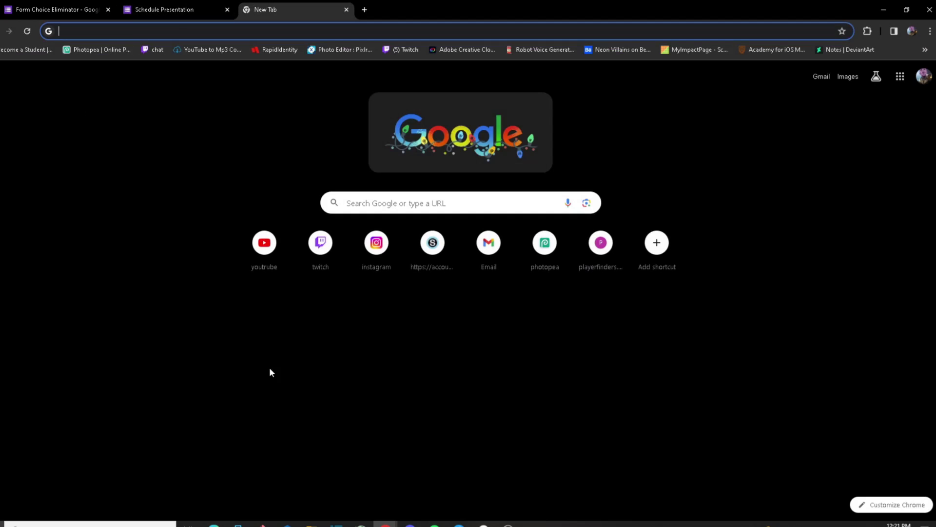
left_click(487, 243)
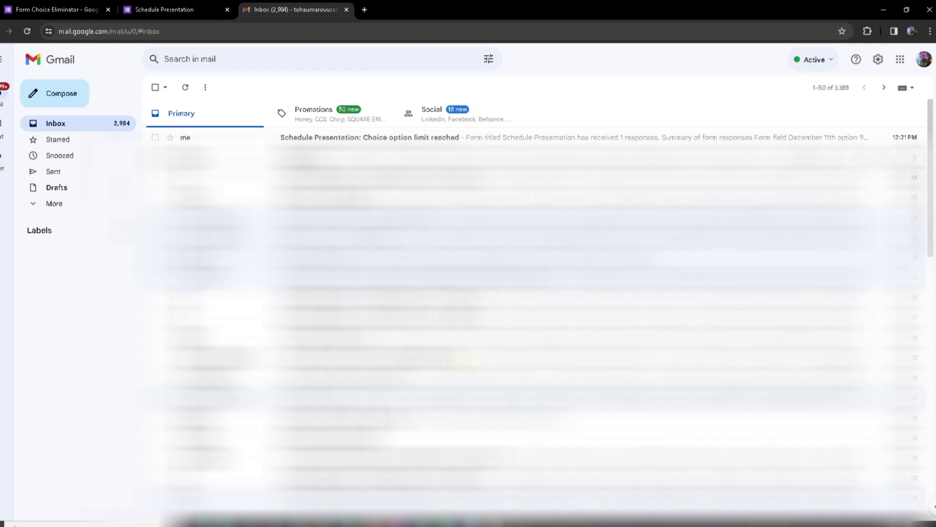
left_click(244, 138)
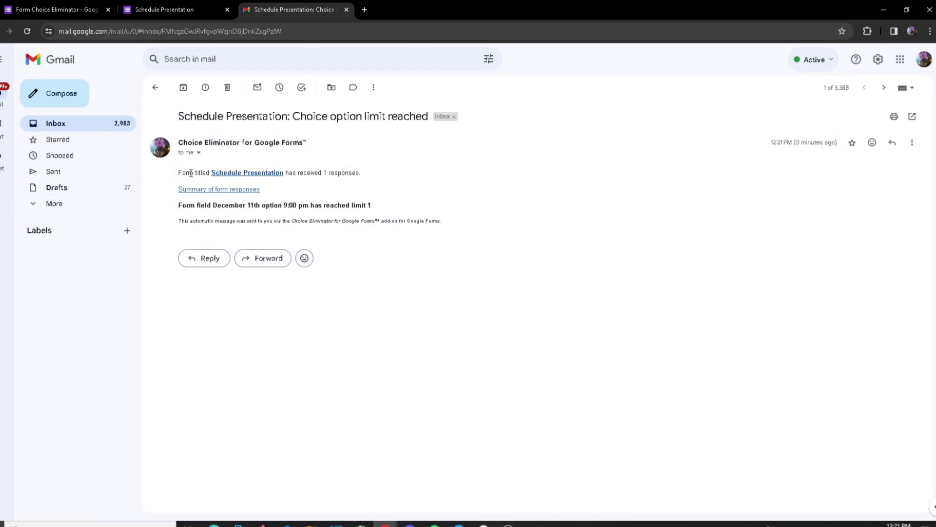
Step: Highlight the responses-received line and the December 11th 9:00 pm limit-1 line
left_click_drag(179, 175, 351, 173)
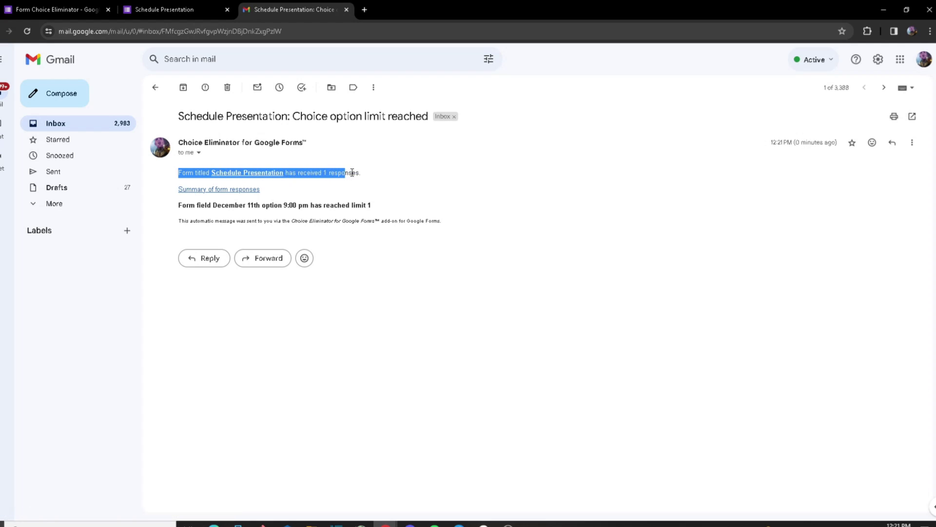
left_click(352, 175)
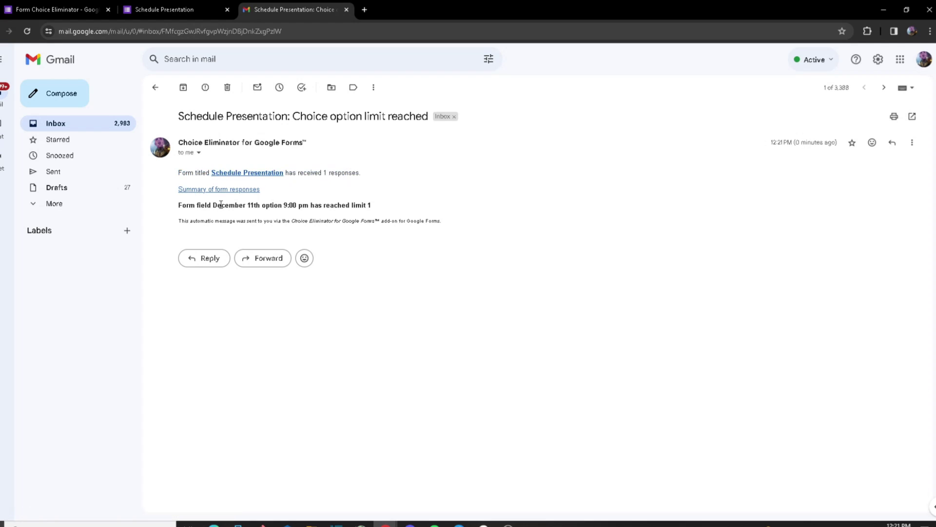
left_click_drag(258, 205, 356, 204)
left_click(281, 206)
Step: Back in the form editor, refresh the Choice Eliminator limits table so 9:00 pm shows as full
left_click(357, 204)
left_click(48, 9)
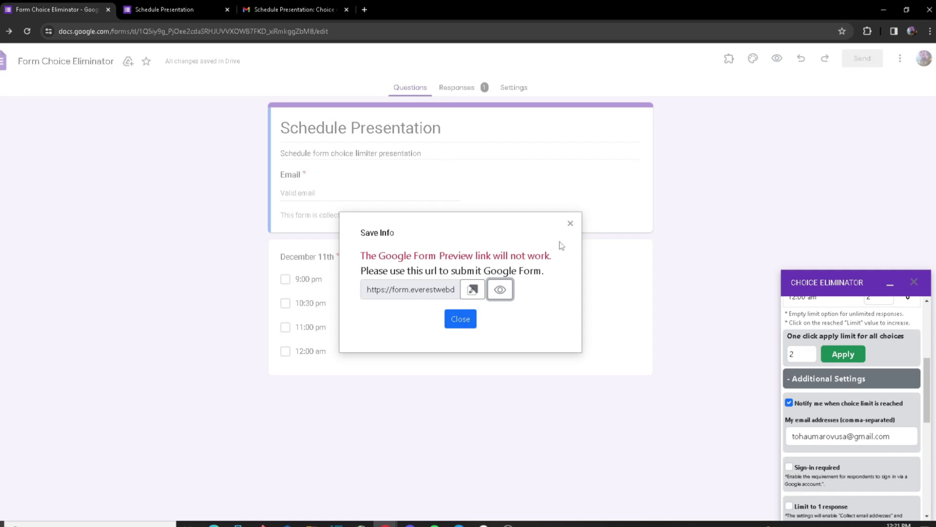
scroll(828, 390, "up", 4)
triple_click(791, 416)
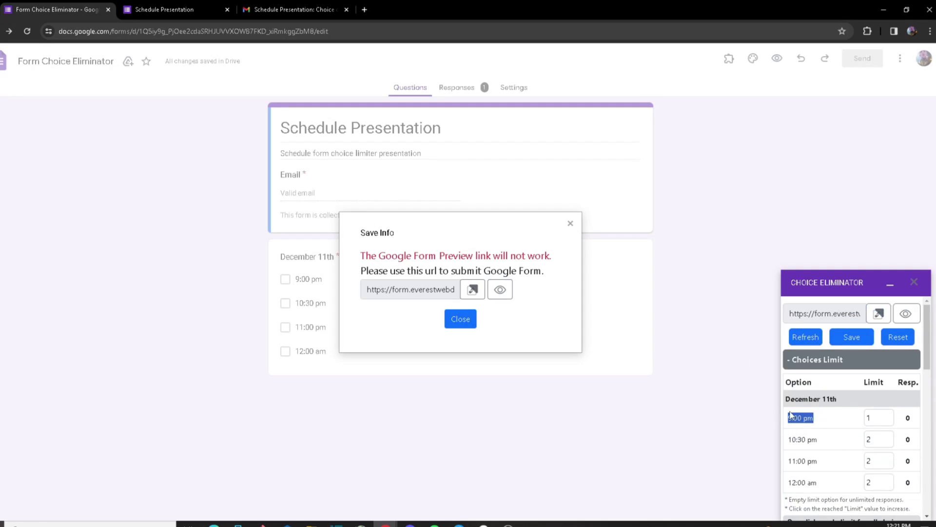
left_click(791, 416)
left_click(570, 223)
left_click(805, 336)
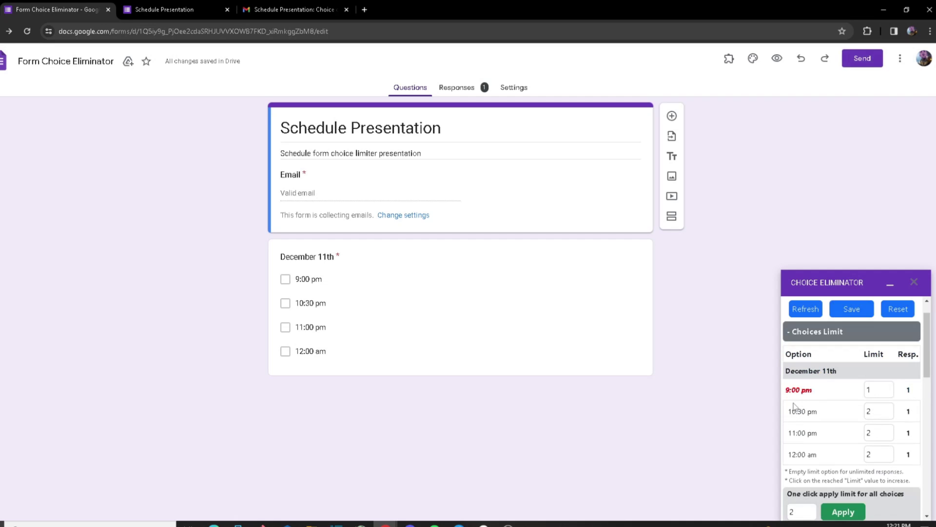
Step: Turn on 'Sign-in required' under Additional Settings and save the Choice Eliminator settings
scroll(793, 406, "down", 3)
scroll(800, 409, "up", 4)
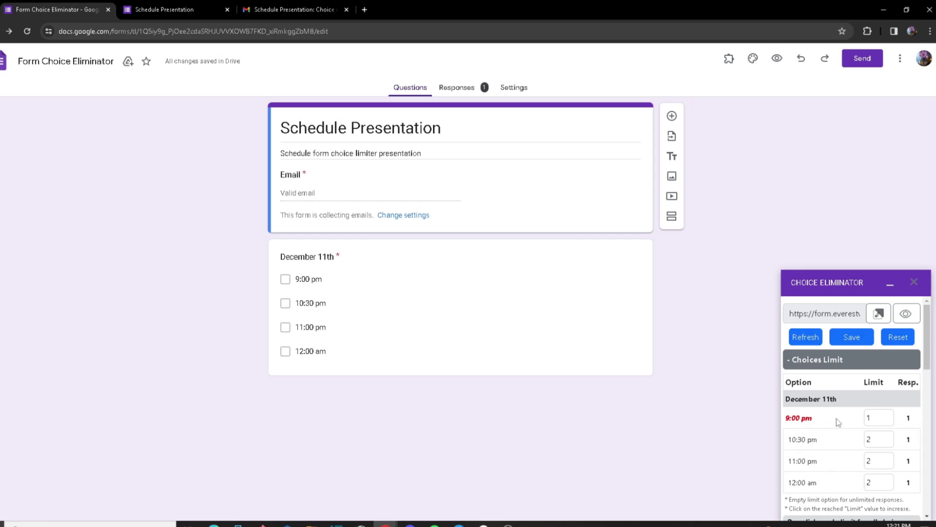
scroll(832, 424, "down", 5)
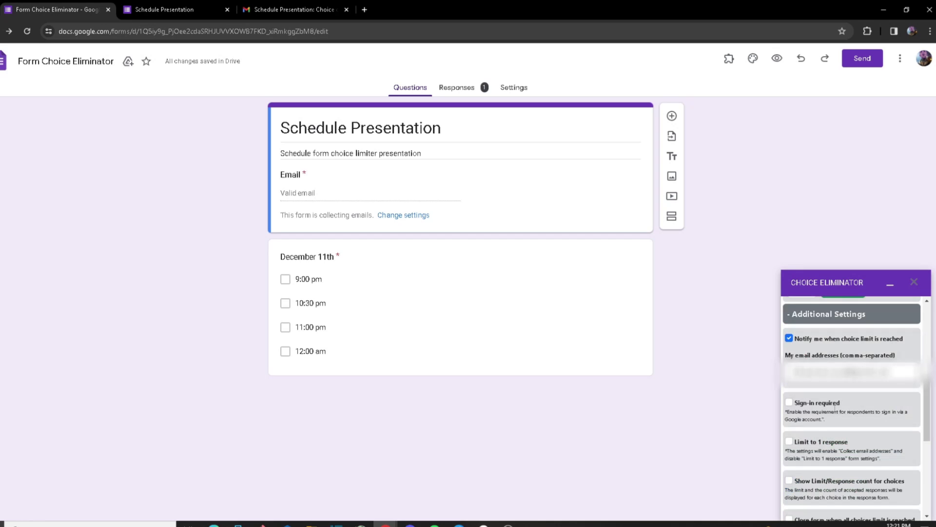
left_click(835, 409)
scroll(848, 419, "down", 1)
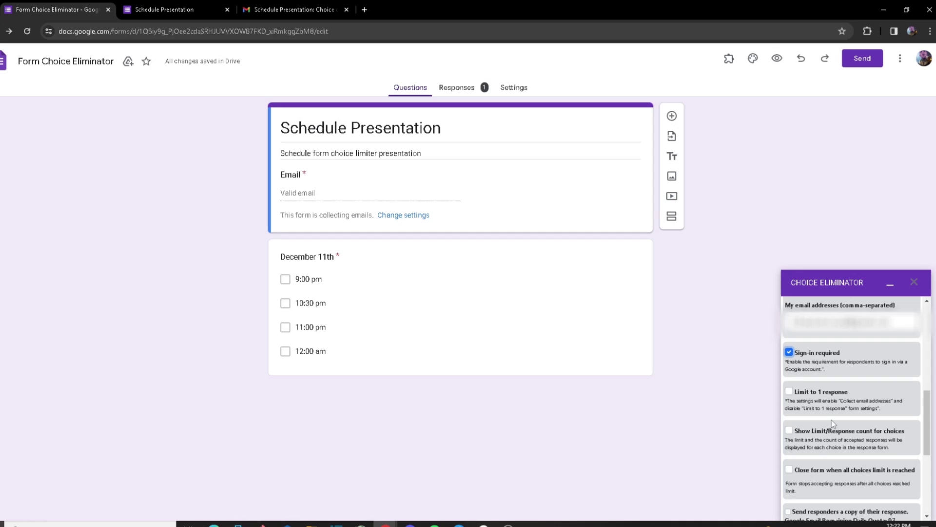
scroll(834, 390, "up", 1)
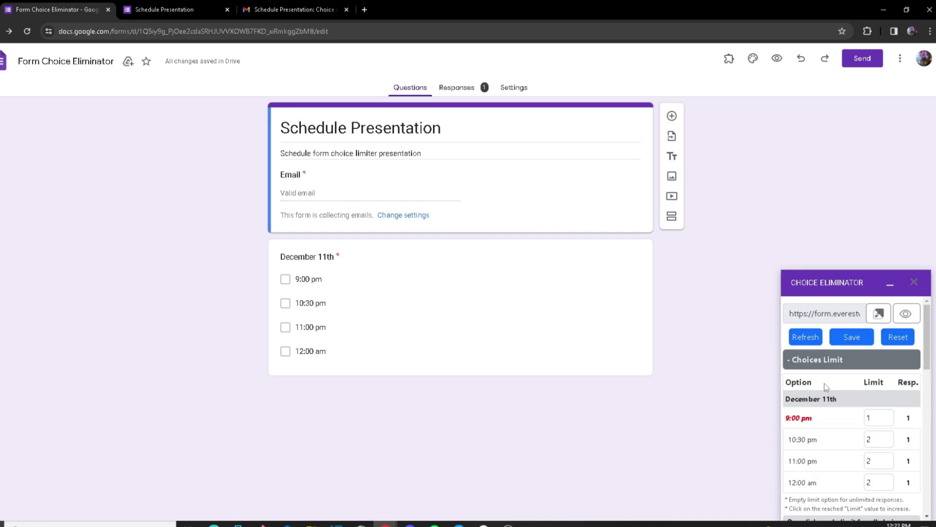
left_click(861, 338)
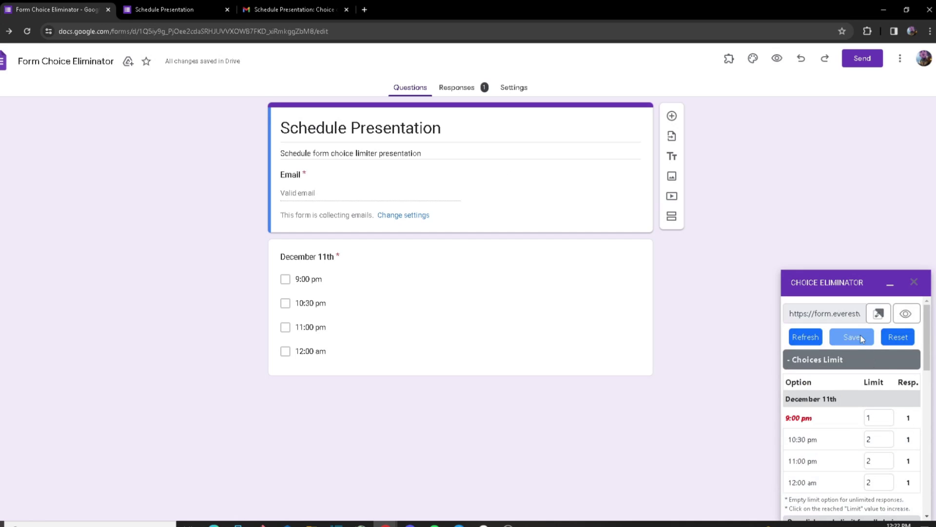
scroll(860, 338, "down", 4)
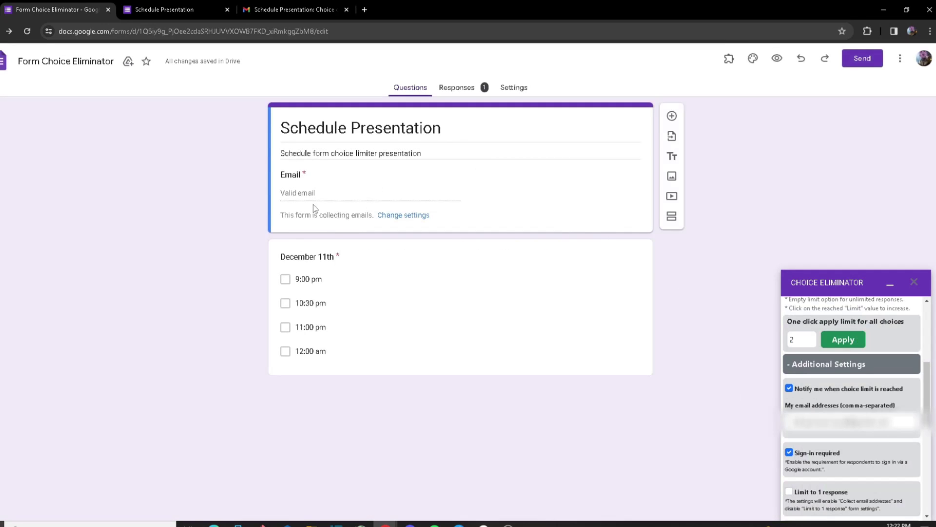
double_click(307, 179)
left_click(294, 189)
scroll(884, 339, "up", 5)
Step: Load the form link in an incognito window, showing 9:00 pm crossed out and a sign-in prompt
left_click(906, 318)
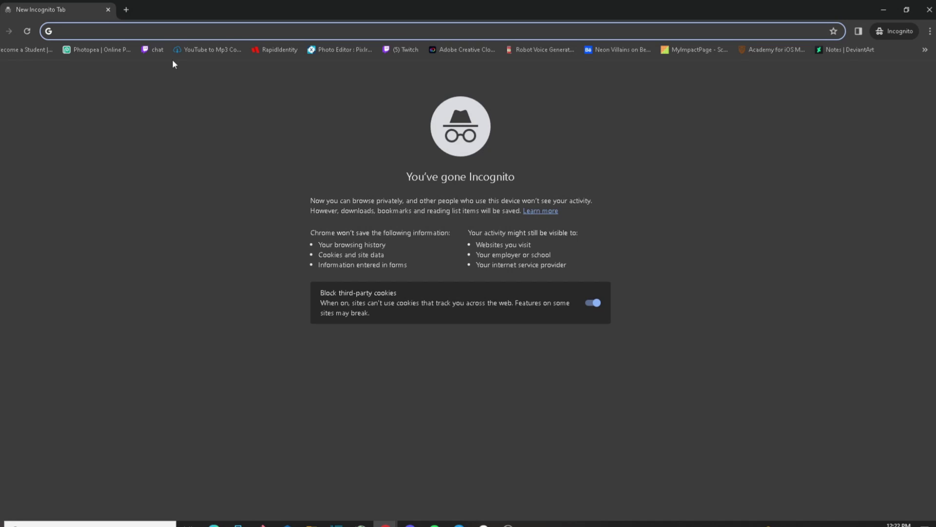
type("form.everestwebdeals.co/?form=1FAIpQLSclcvY28pArkv1DpRofdJqmunVlocJLfLR0ghMX1sUnGVLYFA")
key("Return")
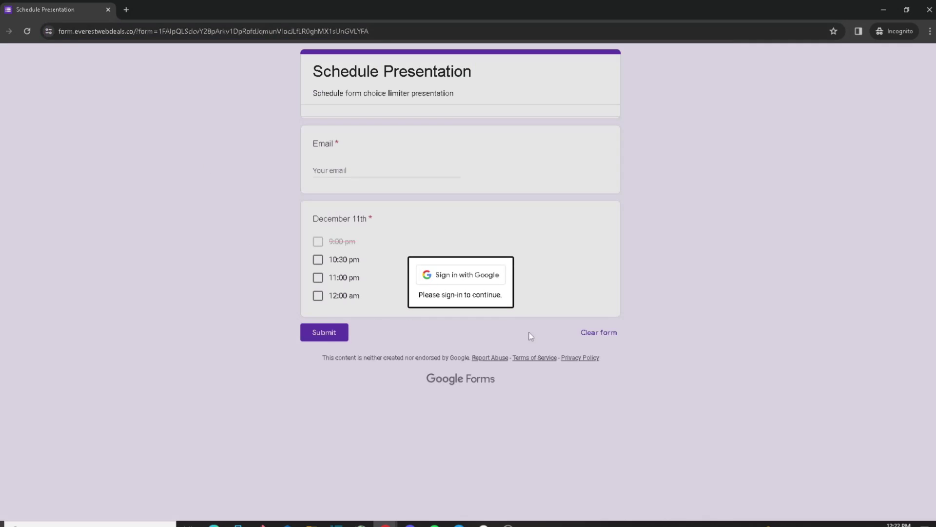
left_click_drag(502, 294, 420, 293)
left_click(420, 292)
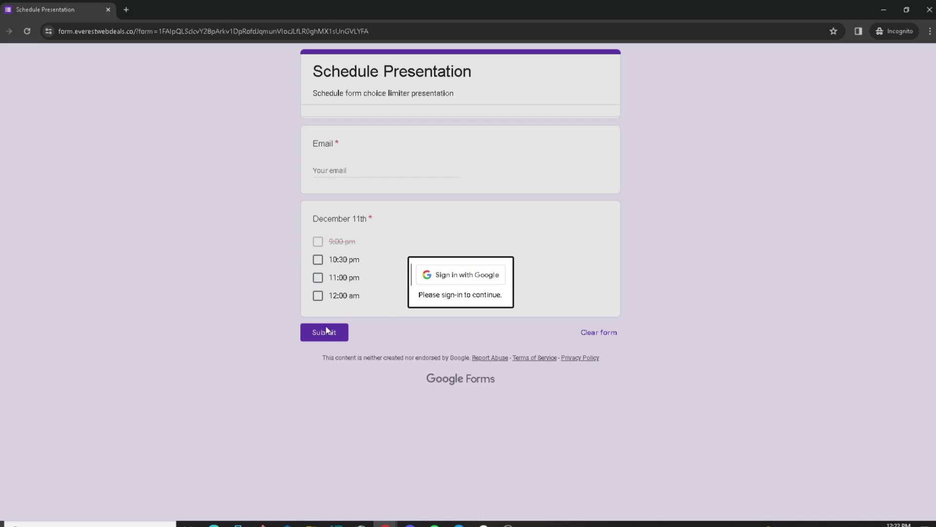
Step: Switch back to the Form Choice Eliminator editor window and scroll its add-on panel to the top
mouse_move(388, 514)
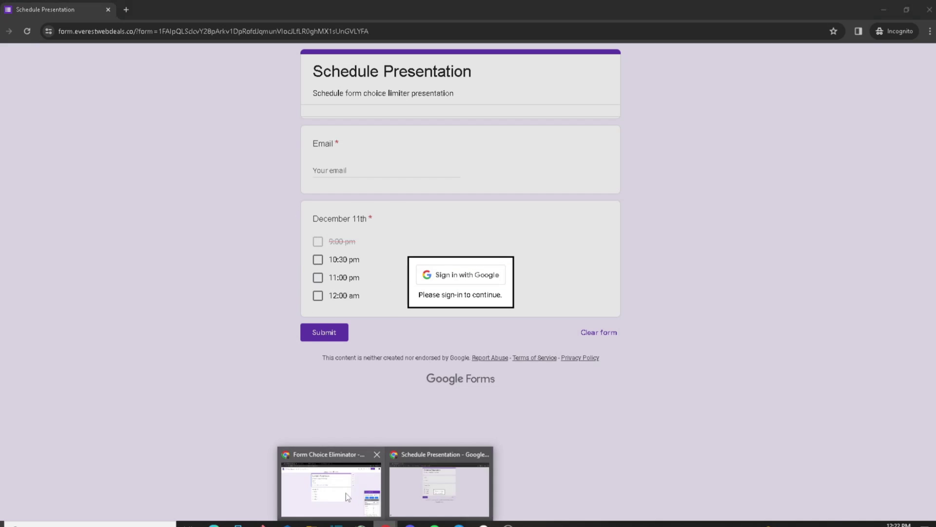
left_click(327, 485)
scroll(849, 389, "down", 5)
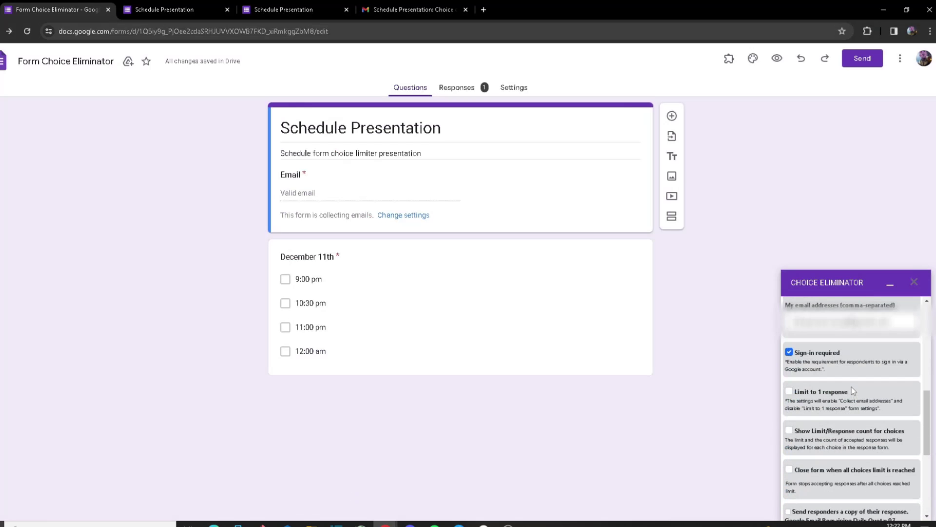
scroll(854, 381, "up", 1)
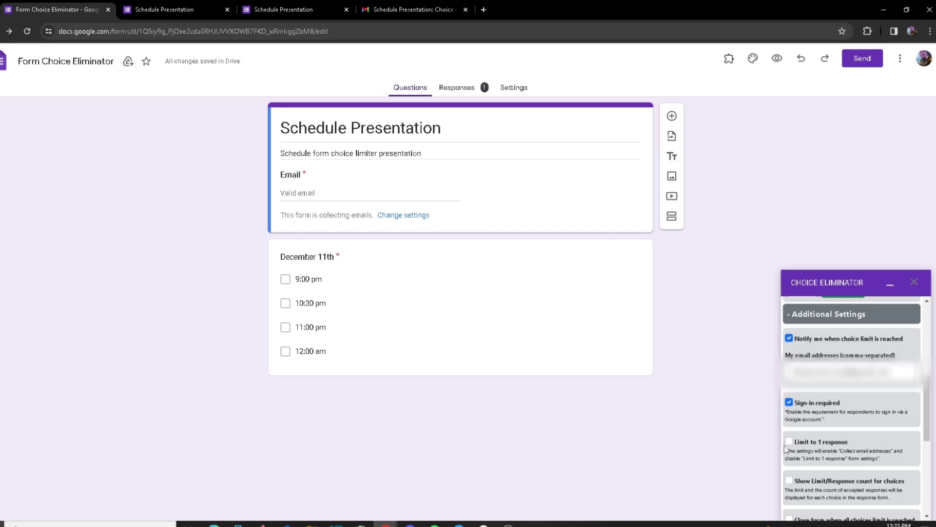
scroll(857, 429, "up", 3)
scroll(857, 429, "up", 3)
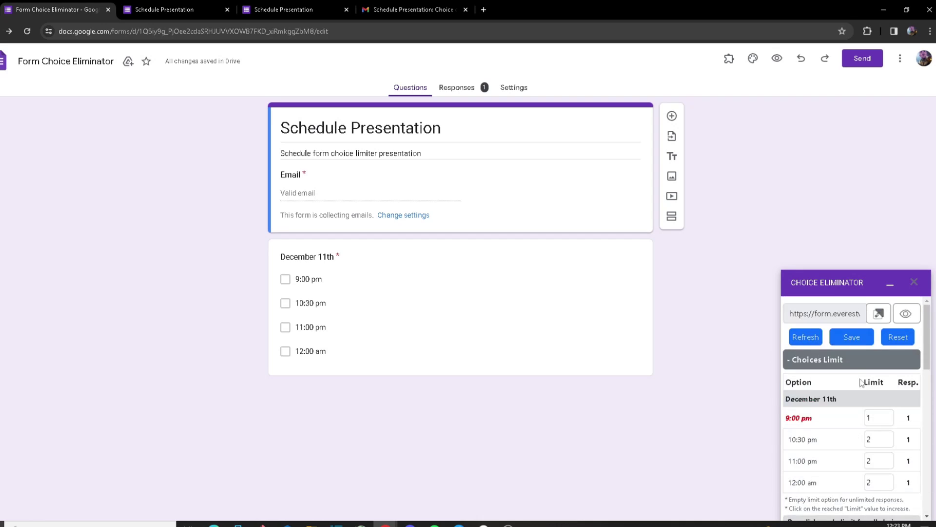
Step: Save the limits, then open the live form, sign in and submit three ticked time slots
left_click(850, 338)
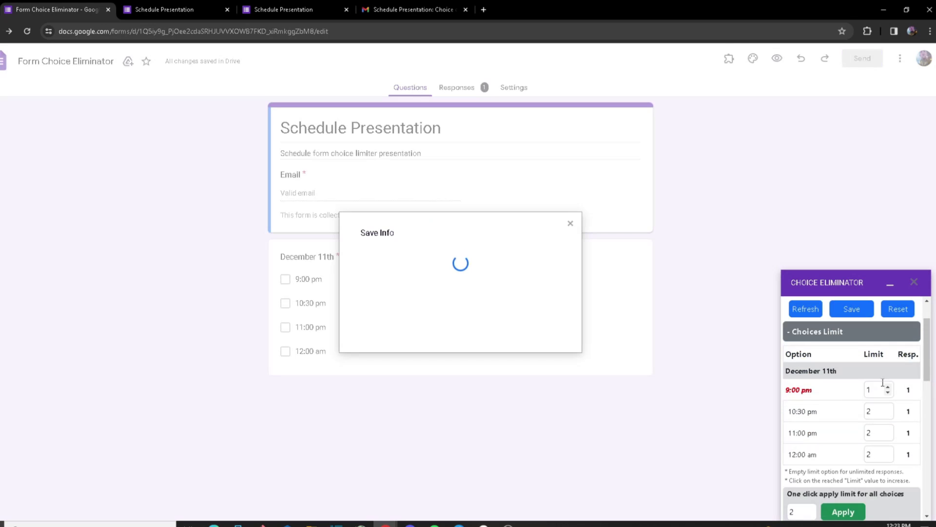
left_click_drag(897, 455, 787, 353)
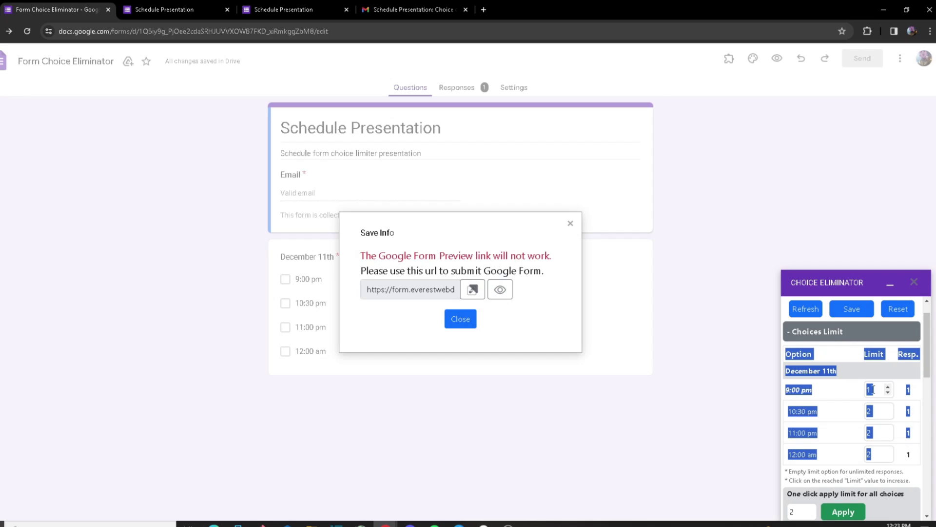
left_click(499, 290)
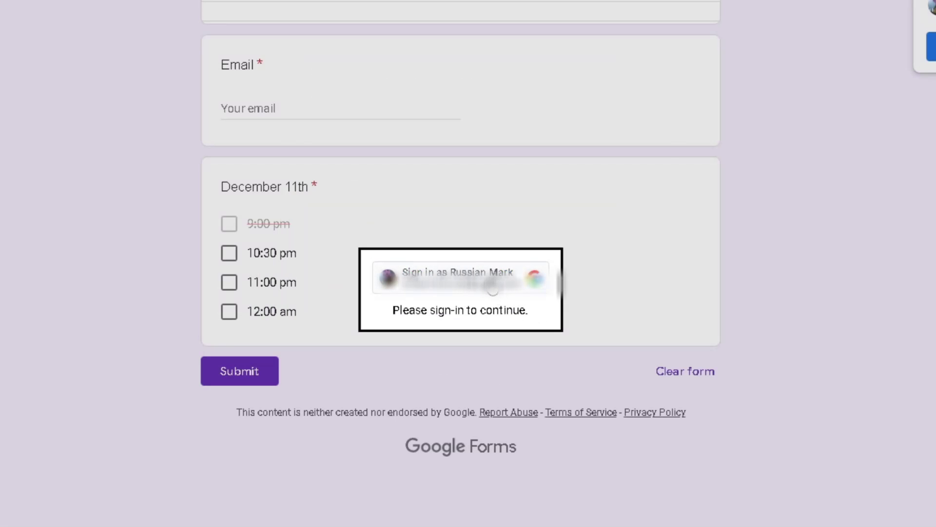
left_click(480, 277)
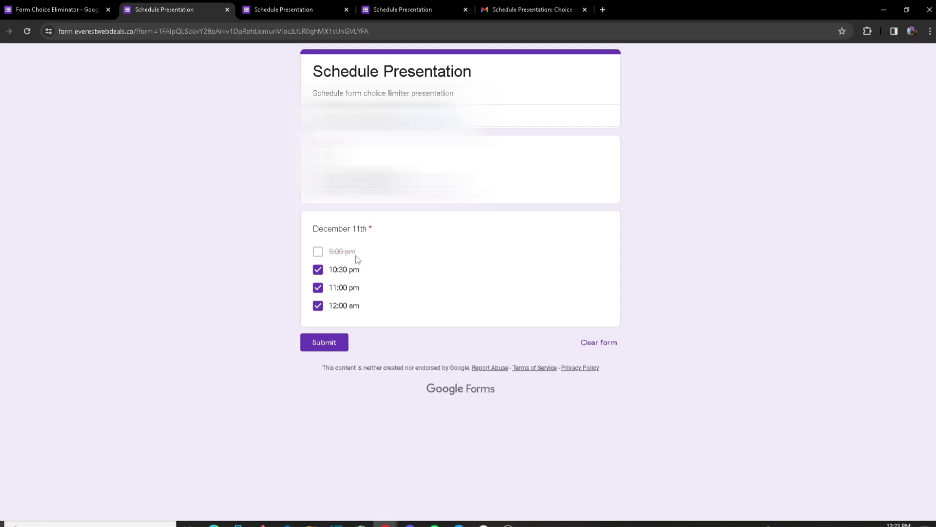
left_click(329, 346)
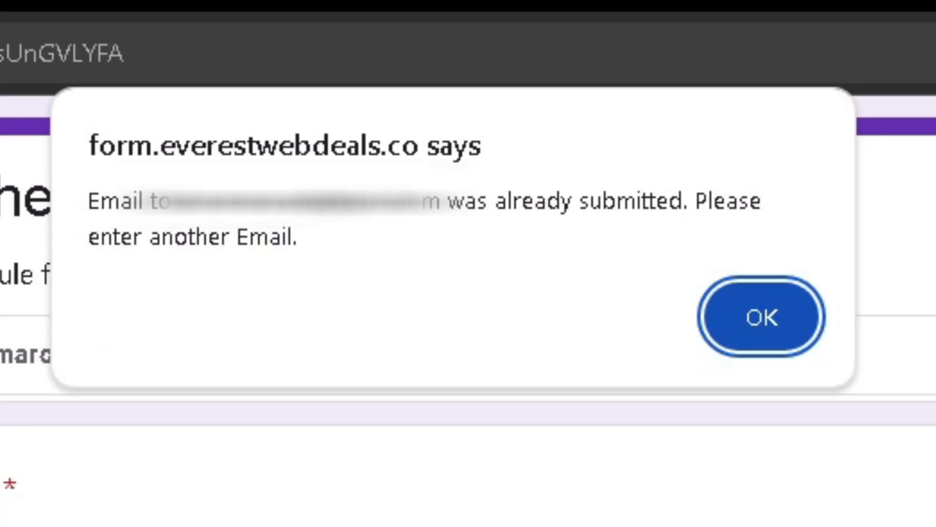
Step: Read the already-submitted warning and dismiss the alert
left_click_drag(349, 248, 167, 247)
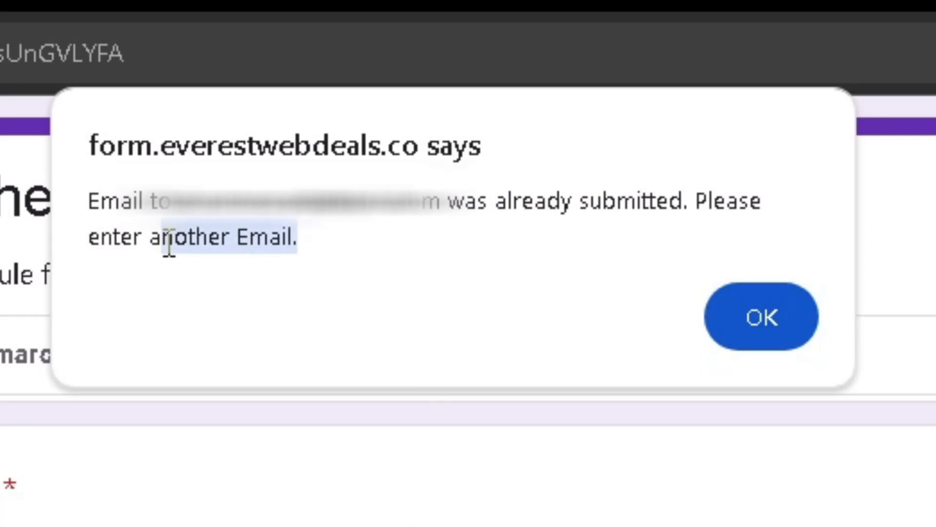
left_click(167, 246)
left_click_drag(153, 214, 215, 255)
left_click(433, 216)
left_click(598, 230)
left_click(215, 254)
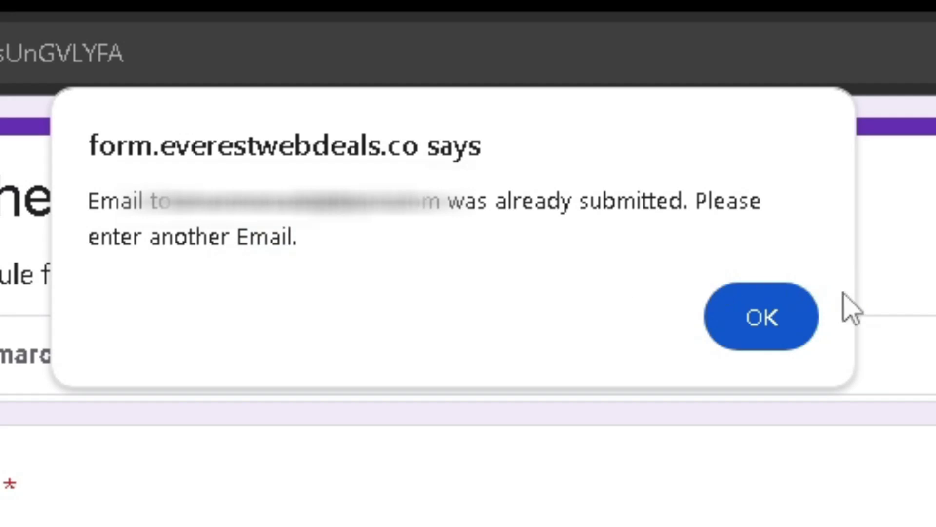
left_click(805, 336)
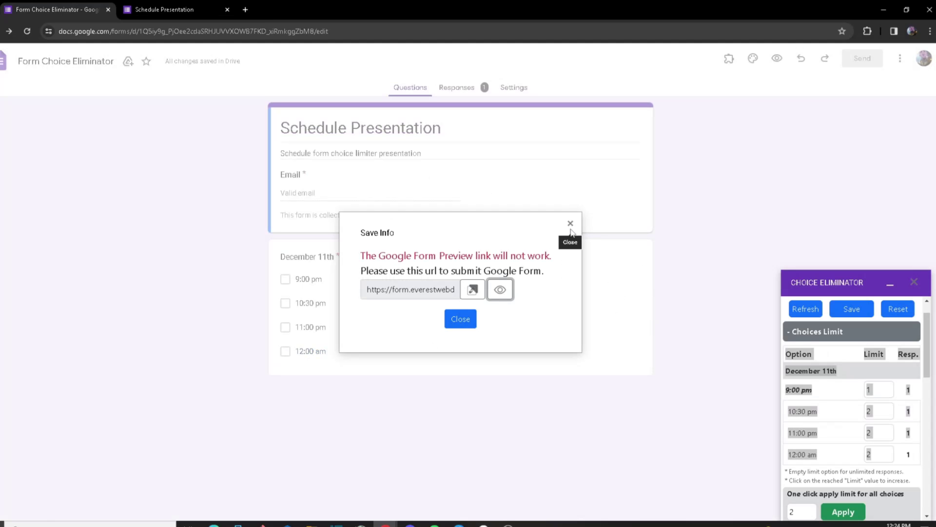
Step: Close the Save Info dialog and scroll down the Choice Eliminator panel
left_click(570, 225)
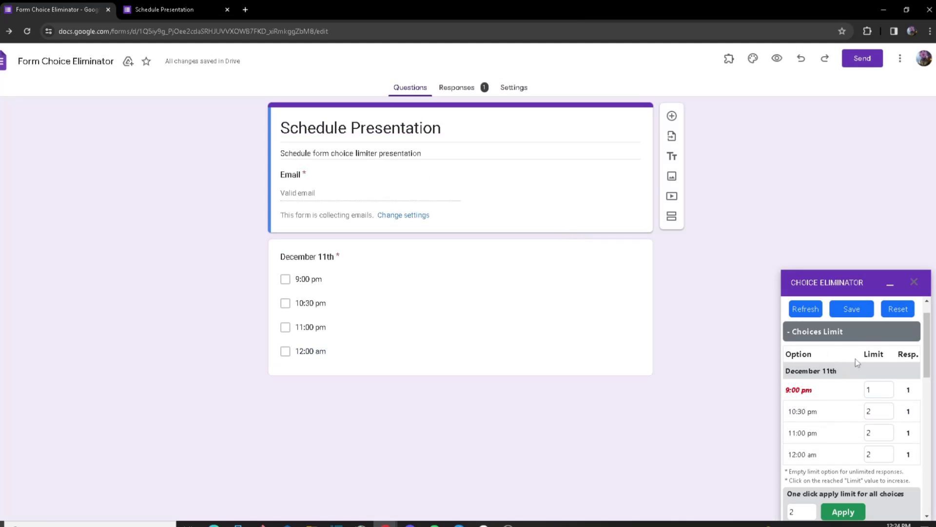
scroll(878, 390, "down", 4)
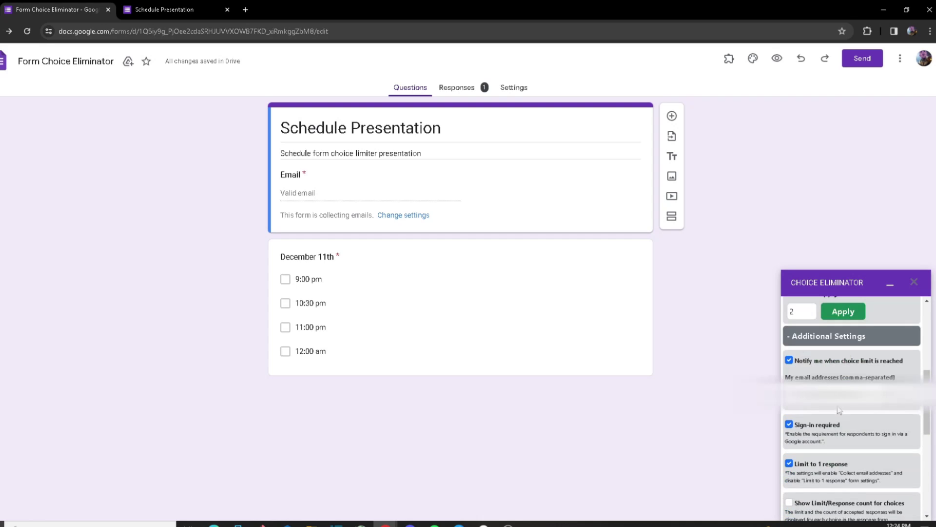
scroll(838, 411, "down", 2)
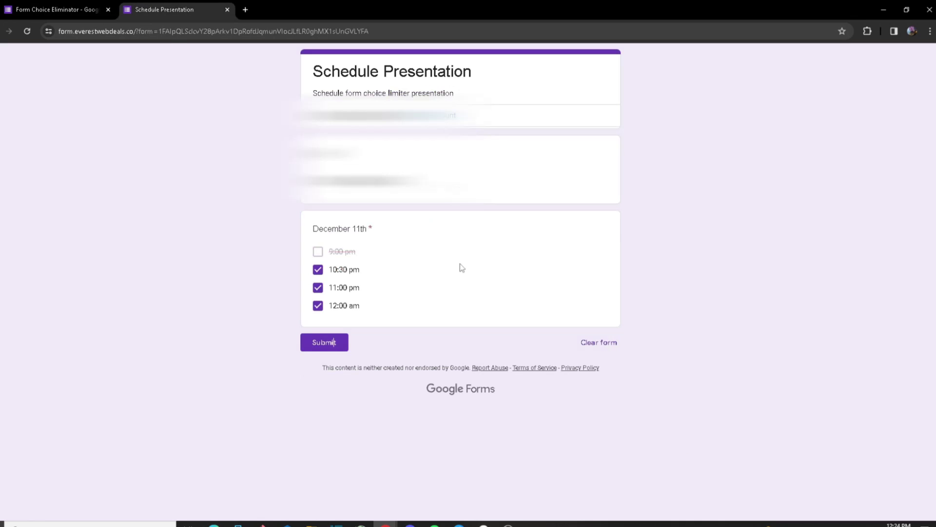
left_click_drag(541, 255, 417, 277)
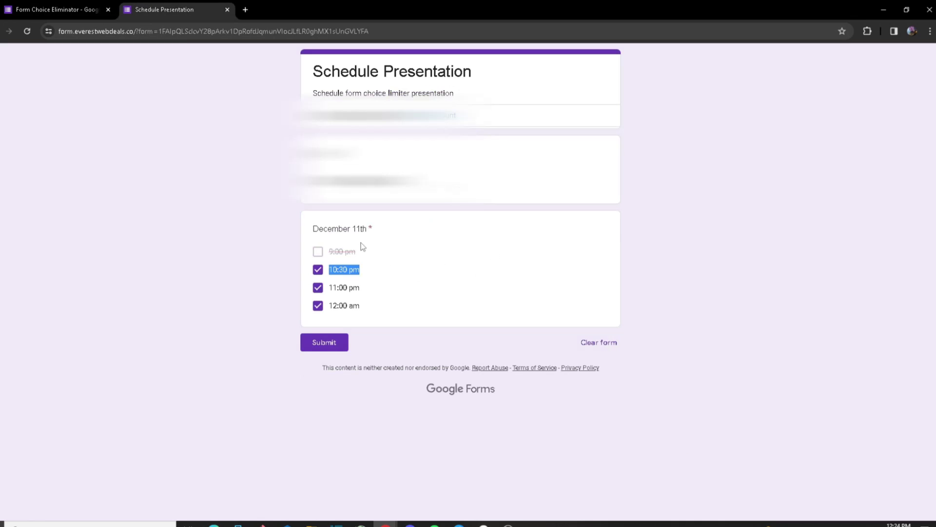
left_click(292, 320)
Step: In the editor, uncheck 'Limit to 1 response' and check 'Show Limit/Response count for choices'
left_click(90, 10)
left_click(789, 363)
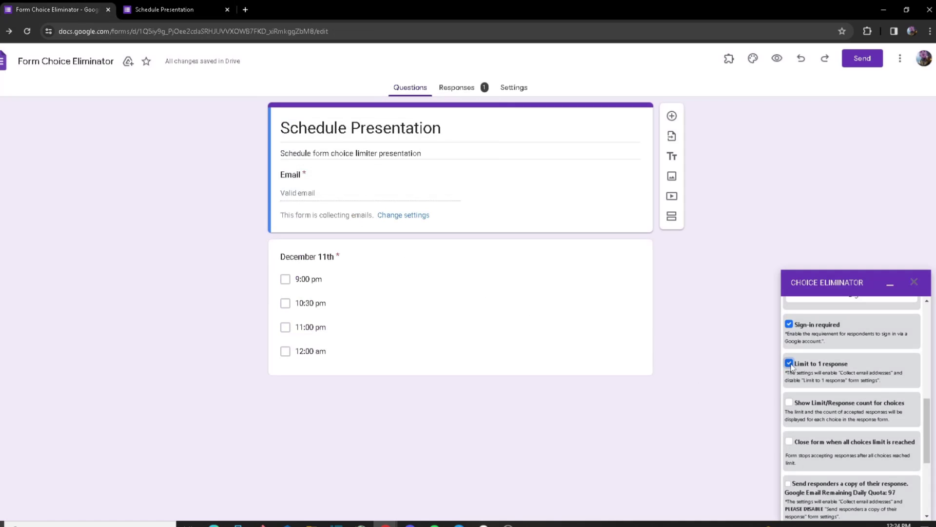
left_click(789, 403)
scroll(799, 410, "up", 10)
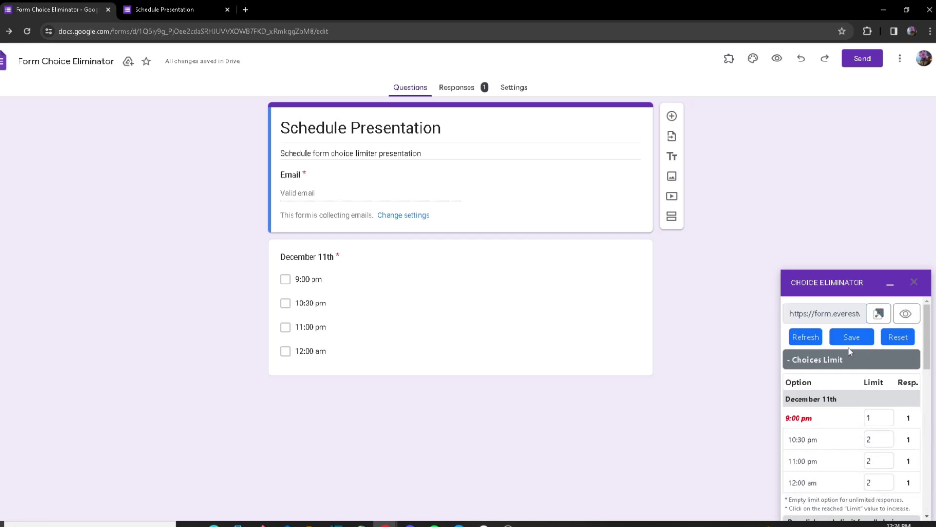
Step: Save, open the live form and check the counts beside the 10:30 pm through 12:00 am slots
left_click(851, 344)
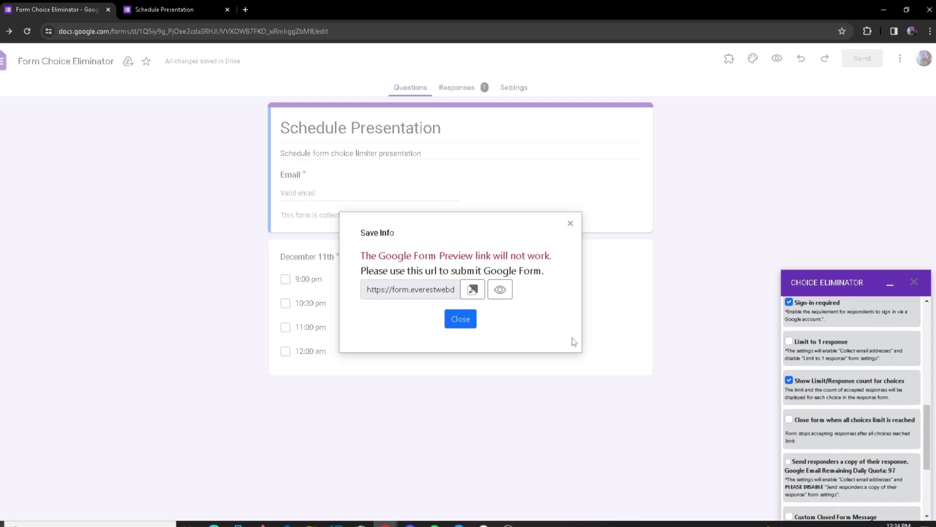
left_click(500, 289)
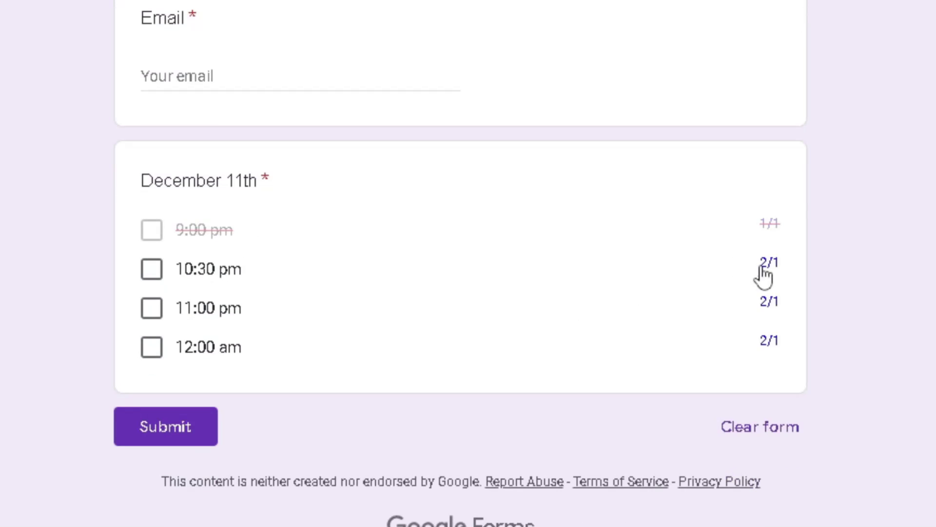
left_click_drag(761, 267, 709, 249)
left_click(747, 298)
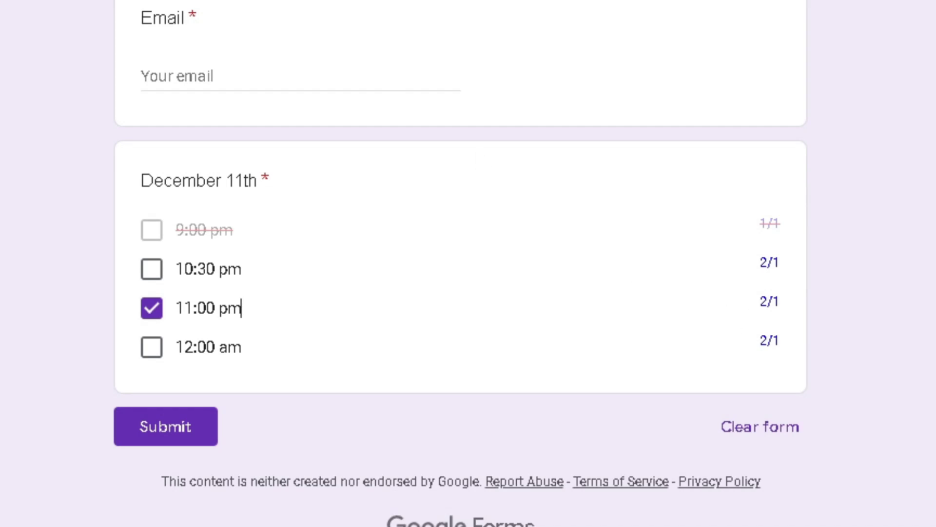
left_click(823, 343)
left_click_drag(823, 343, 765, 247)
left_click(741, 215)
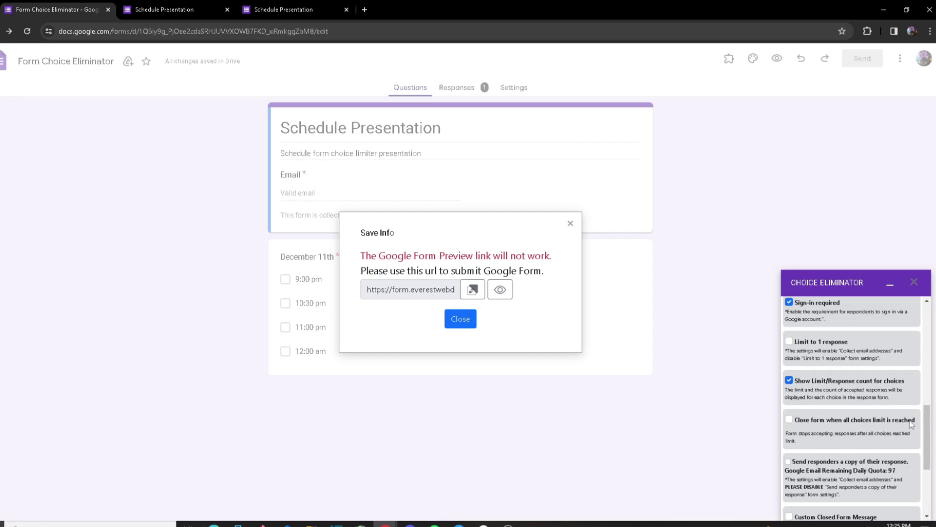
Step: Turn on closing the form once all choice limits are reached, then save the Choice Eliminator settings
left_click(788, 420)
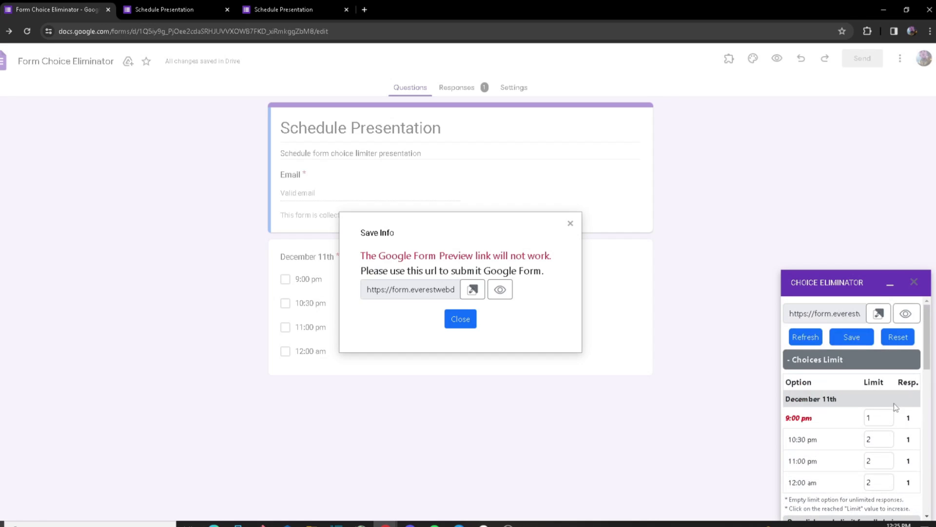
left_click_drag(829, 430, 778, 438)
left_click(811, 445)
scroll(819, 453, "down", 10)
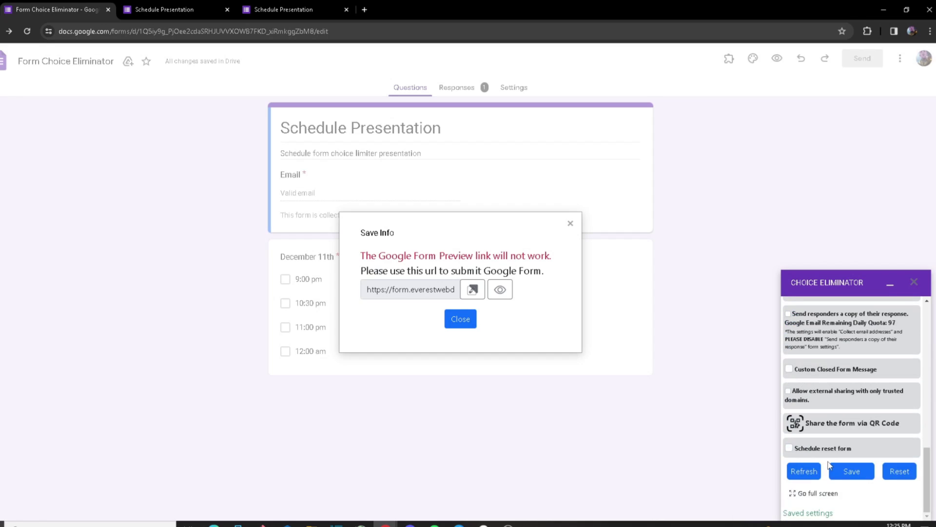
scroll(829, 465, "up", 3)
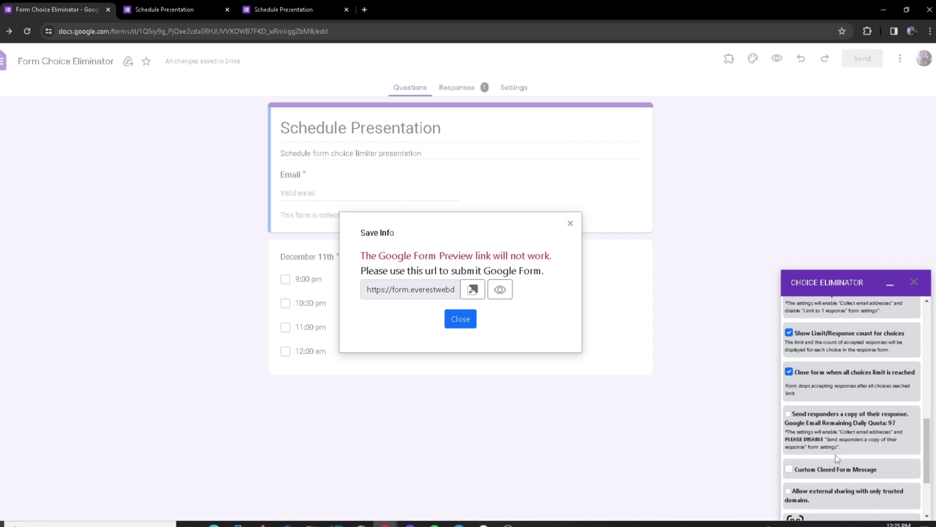
triple_click(813, 400)
left_click(810, 401)
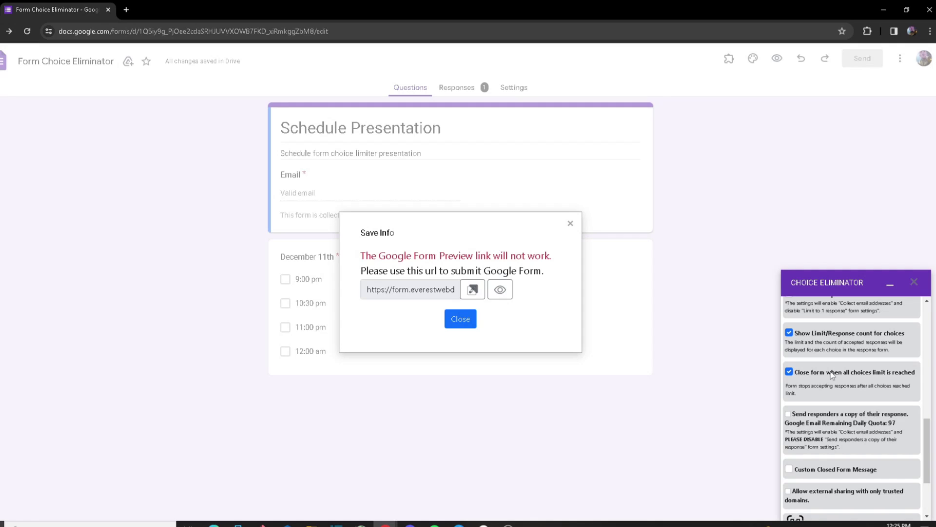
scroll(833, 375, "up", 10)
left_click(570, 223)
left_click(849, 340)
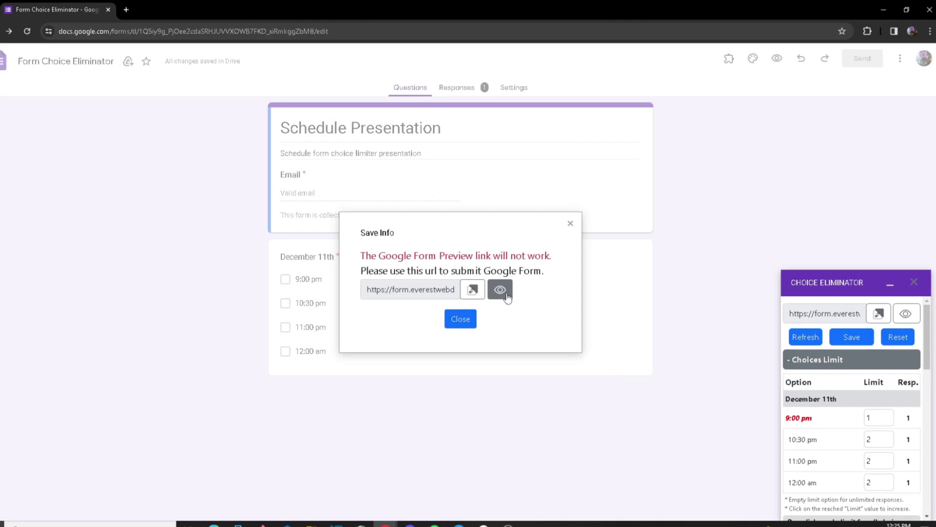
Step: On the live form, tick 10:30 pm, 11:00 pm and 12:00 am, enter a name, submit, and try another response
left_click(500, 289)
left_click(318, 270)
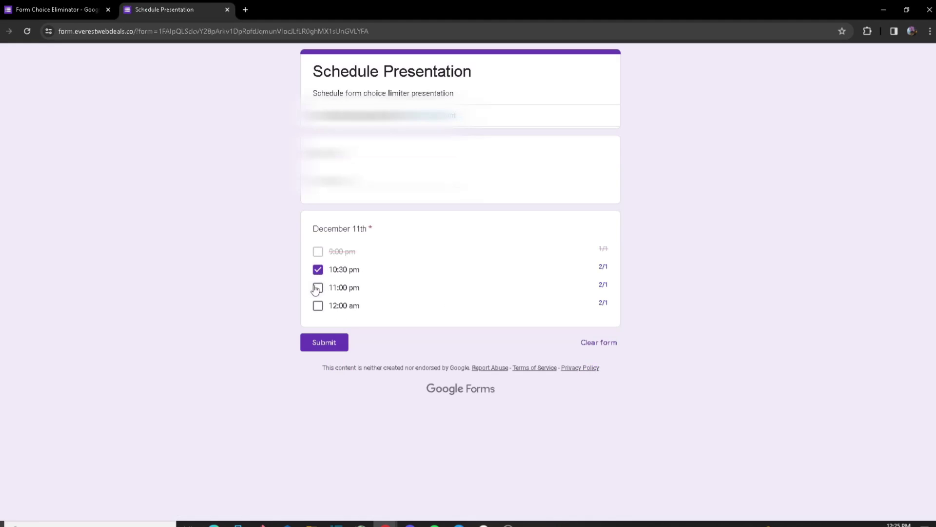
left_click(317, 288)
left_click(318, 306)
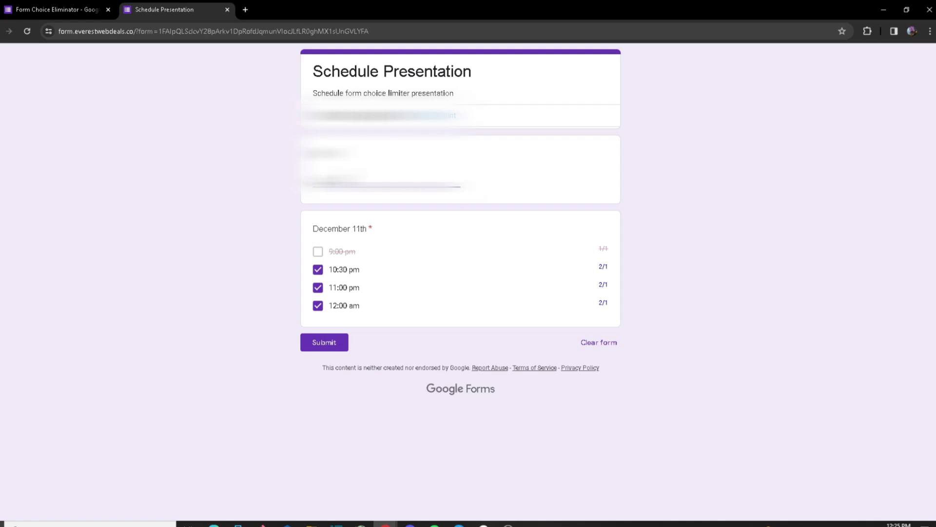
type("name")
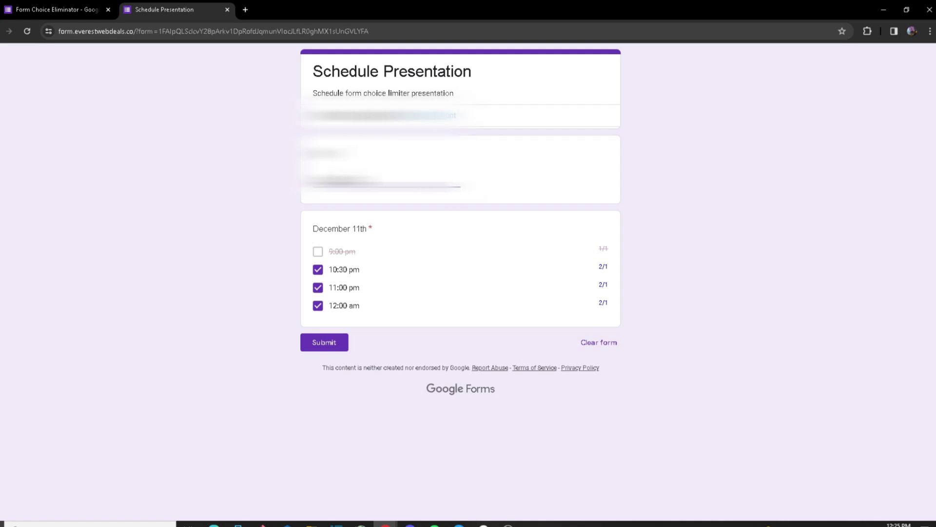
left_click(324, 342)
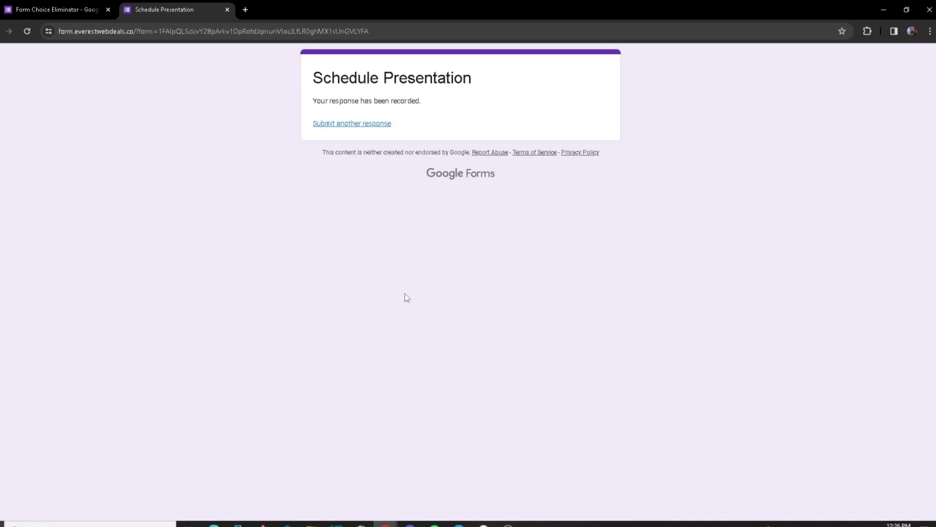
left_click(369, 124)
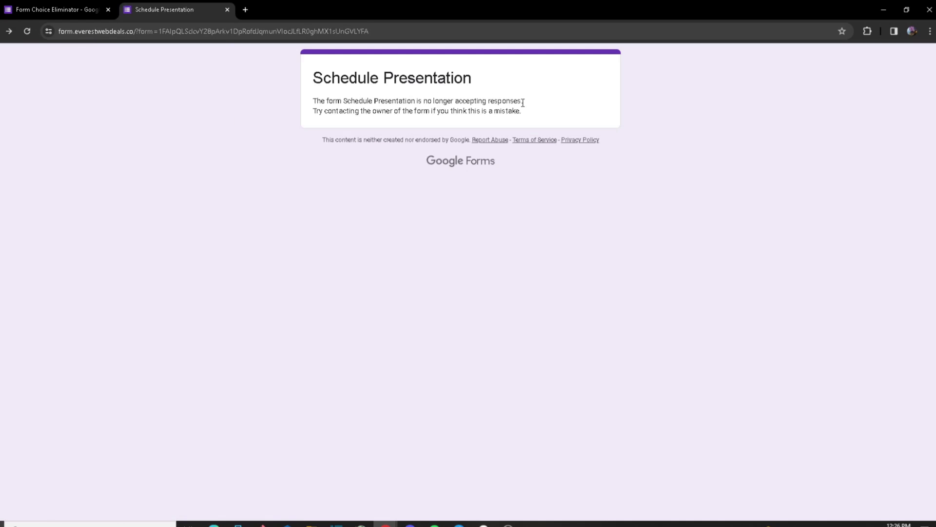
Step: Review the form-closed notice, then return to the form editor tab
left_click_drag(522, 102, 320, 78)
left_click_drag(314, 111, 459, 129)
left_click(376, 108)
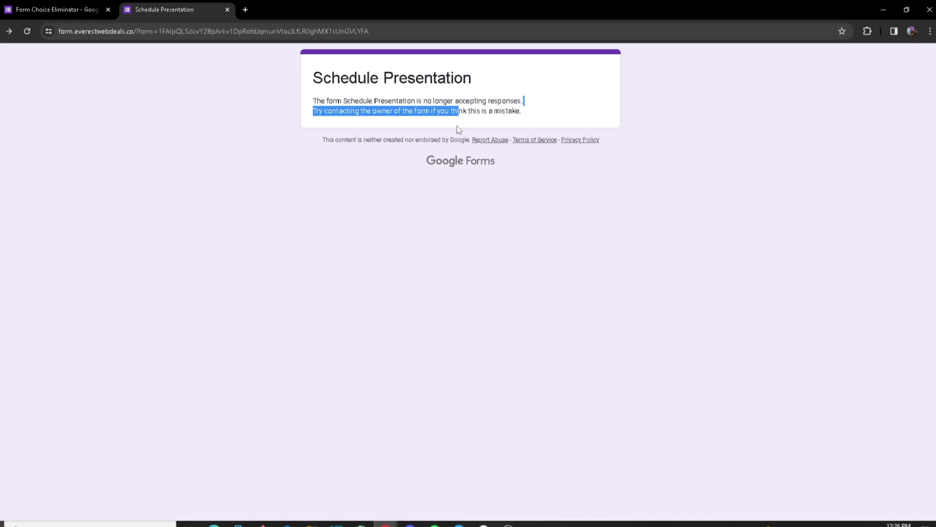
left_click(399, 126)
left_click_drag(325, 78, 350, 79)
left_click(591, 108)
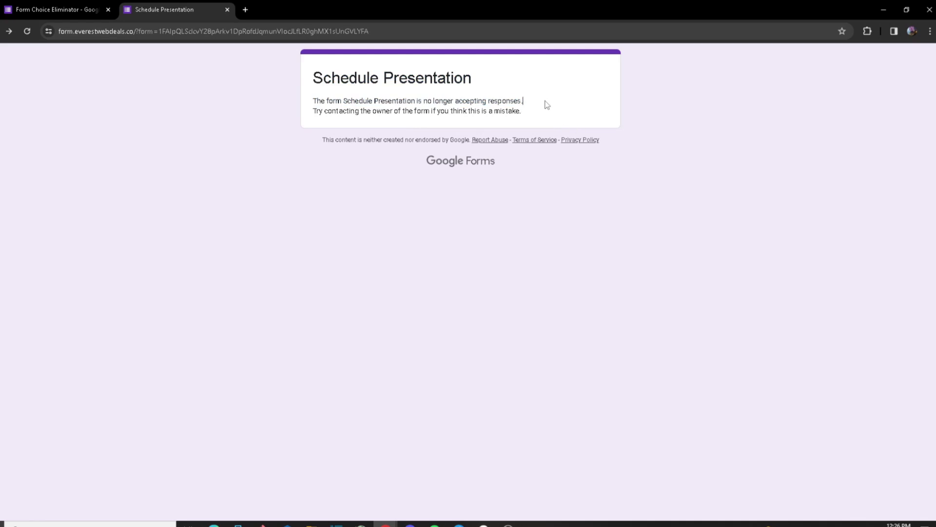
left_click_drag(547, 105, 359, 100)
left_click(397, 101)
left_click(516, 110)
left_click(482, 99)
left_click_drag(434, 111, 345, 112)
left_click(370, 111)
double_click(383, 111)
left_click(382, 112)
left_click(30, 9)
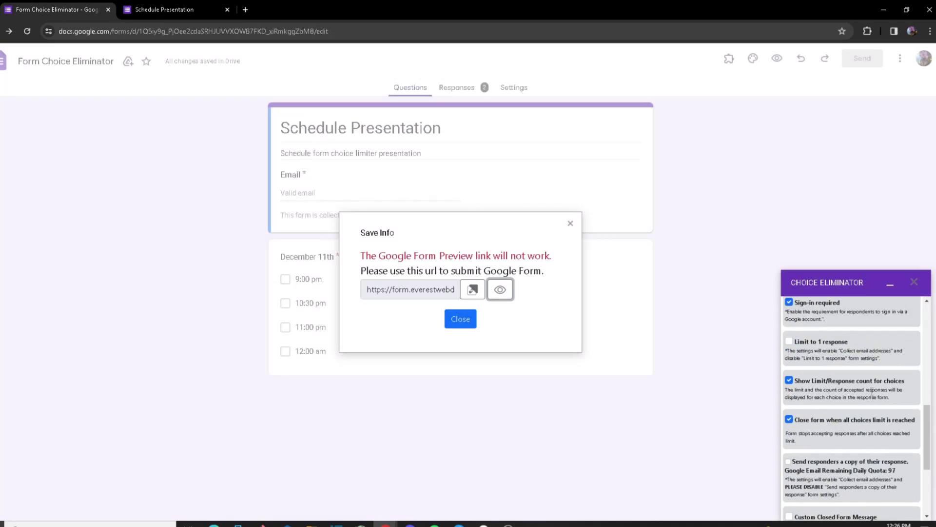
Step: Enable Custom Closed Form Message and enter 'The form is closed due to limit reached' for respondents
left_click(570, 223)
scroll(858, 370, "up", 3)
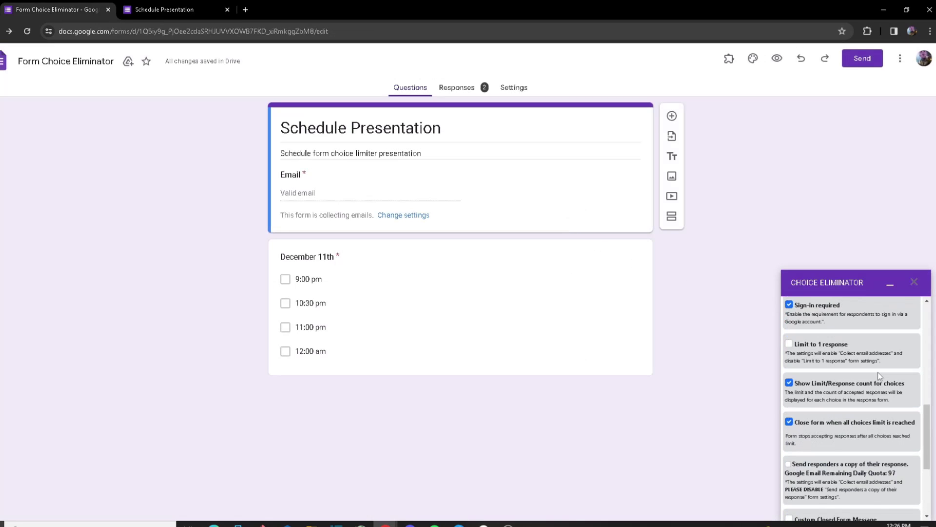
scroll(819, 405, "down", 2)
left_click(789, 419)
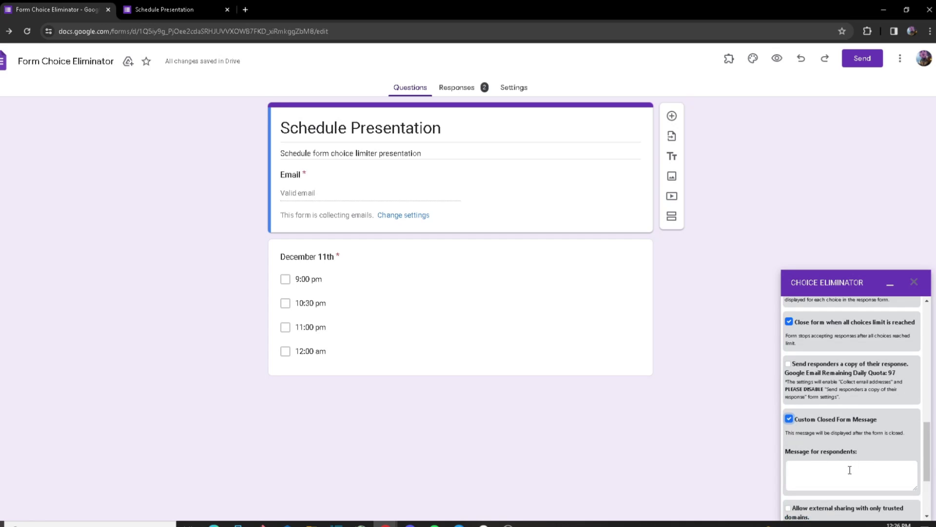
left_click(822, 471)
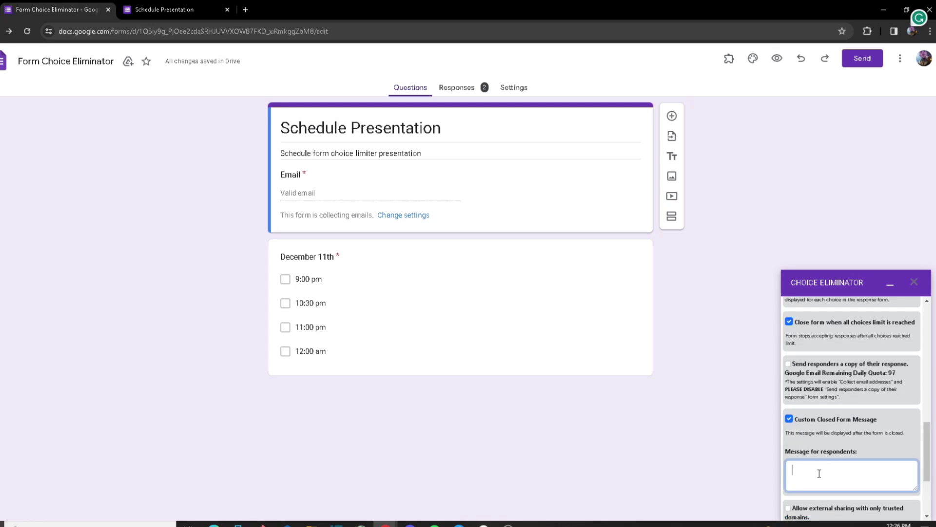
type("The form is closed due to limit reachewd")
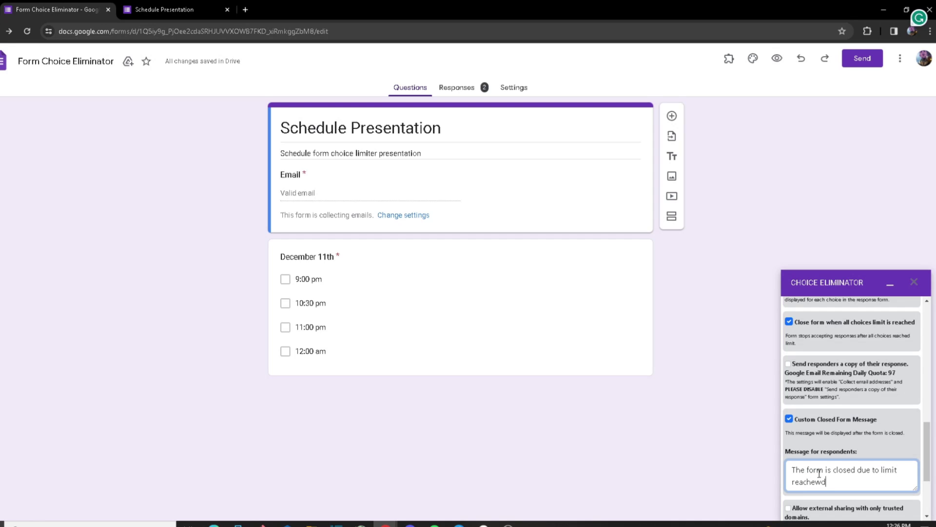
key("BackSpace")
key("BackSpace")
type("d")
scroll(819, 473, "up", 10)
scroll(825, 463, "down", 12)
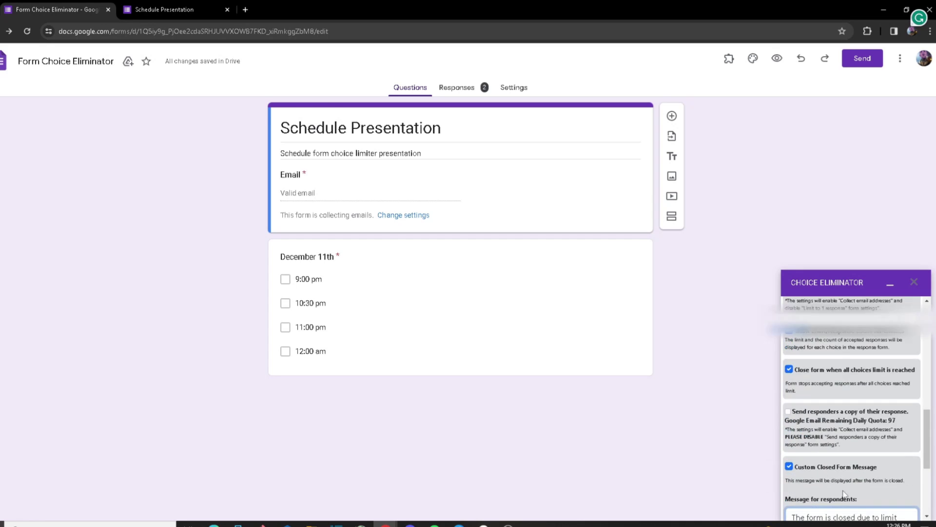
scroll(829, 449, "up", 10)
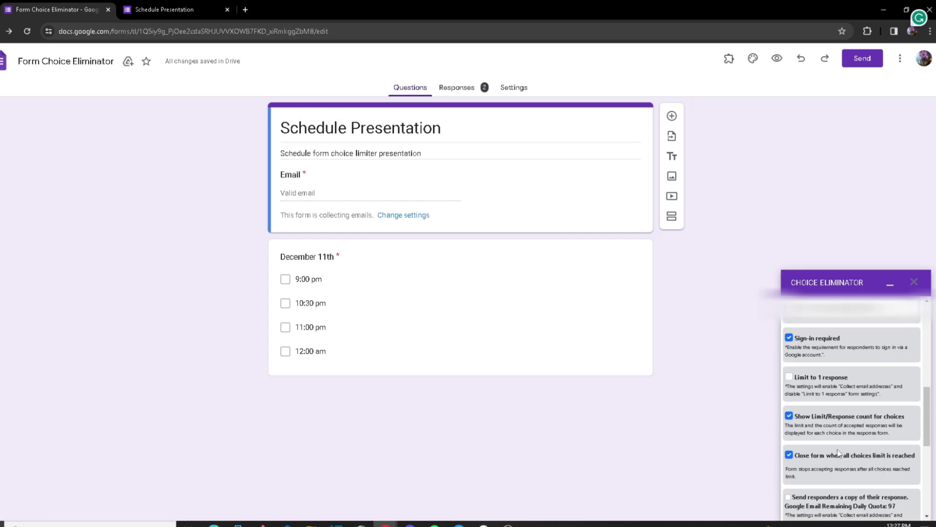
Step: Save the closed-form message and check it appears on the live form
left_click(851, 336)
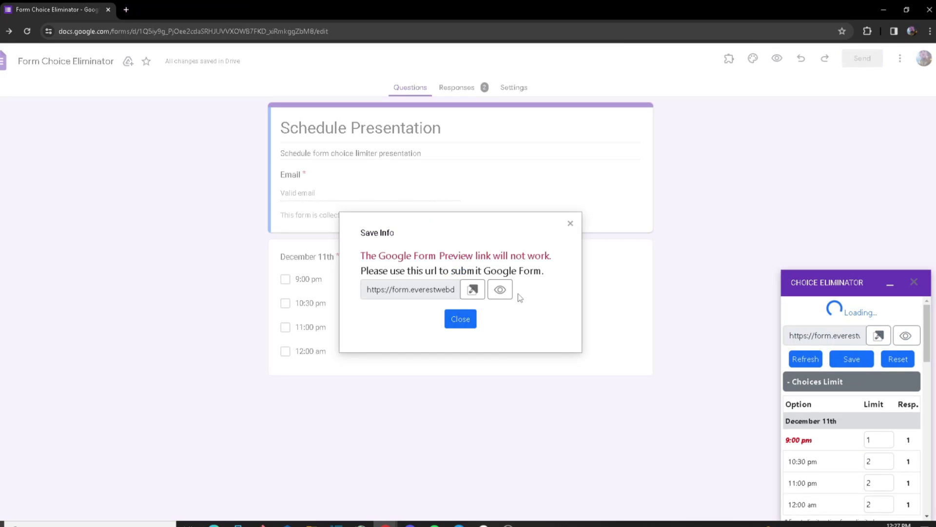
left_click(499, 289)
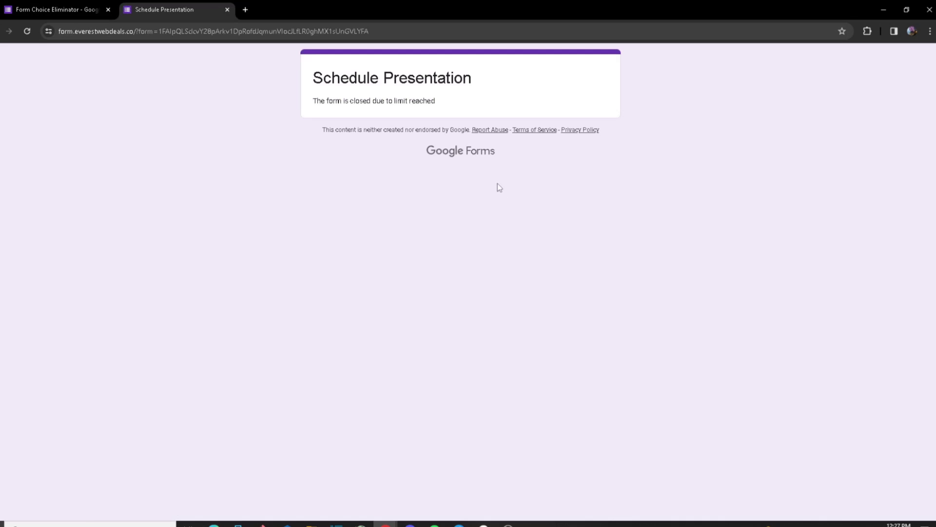
left_click_drag(441, 93, 363, 103)
left_click(454, 96)
left_click_drag(444, 101, 305, 101)
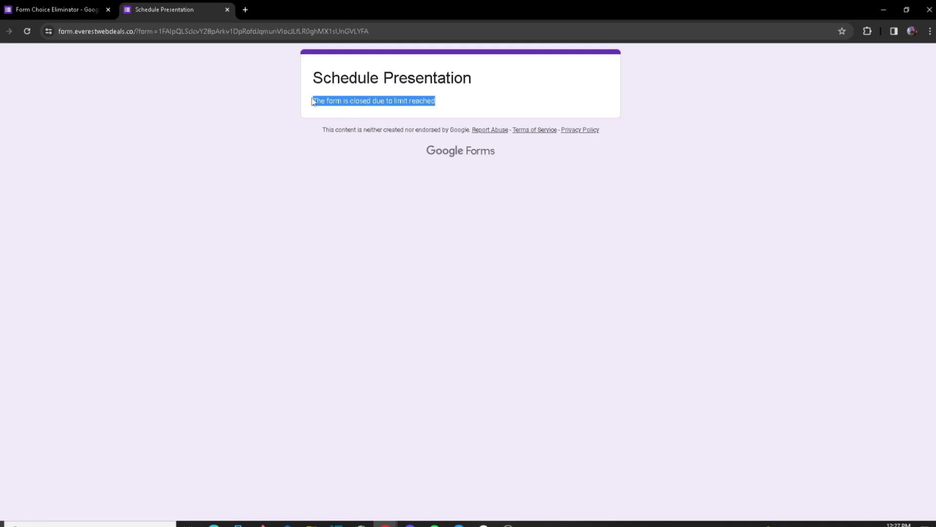
Step: Return to the form editor tab and review the Choice Eliminator sidebar settings
left_click(385, 83)
left_click(90, 7)
scroll(917, 458, "down", 5)
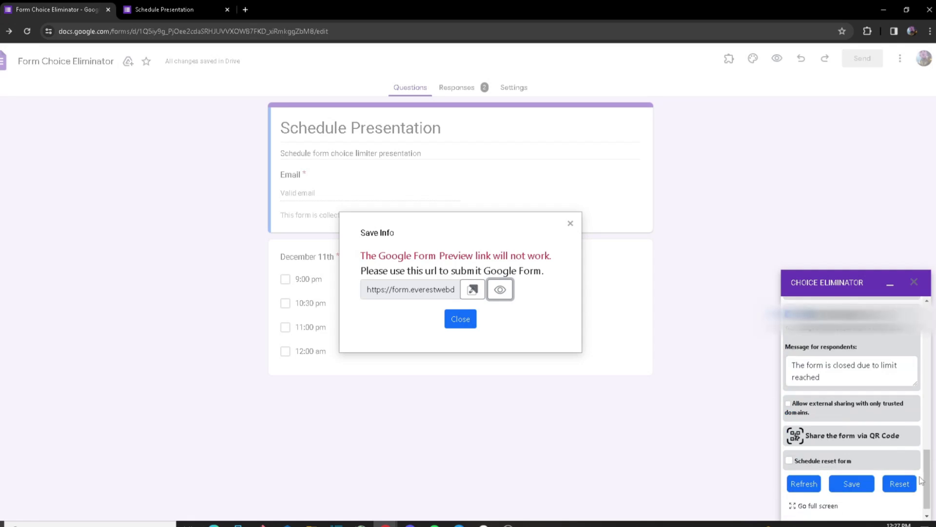
scroll(909, 474, "up", 3)
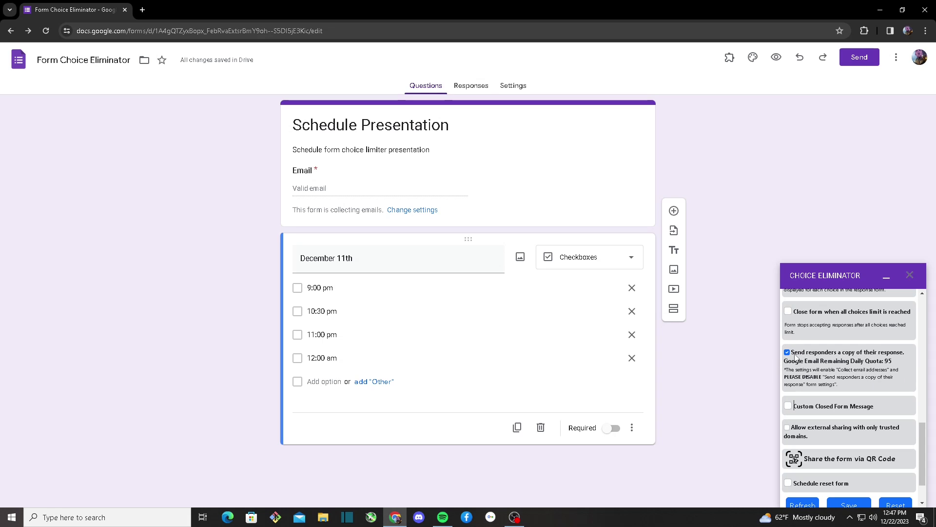
Step: Scroll to the top of the sidebar and save the December 11th limits of 5, 1, 2 and 6
scroll(890, 440, "up", 5)
scroll(890, 440, "up", 3)
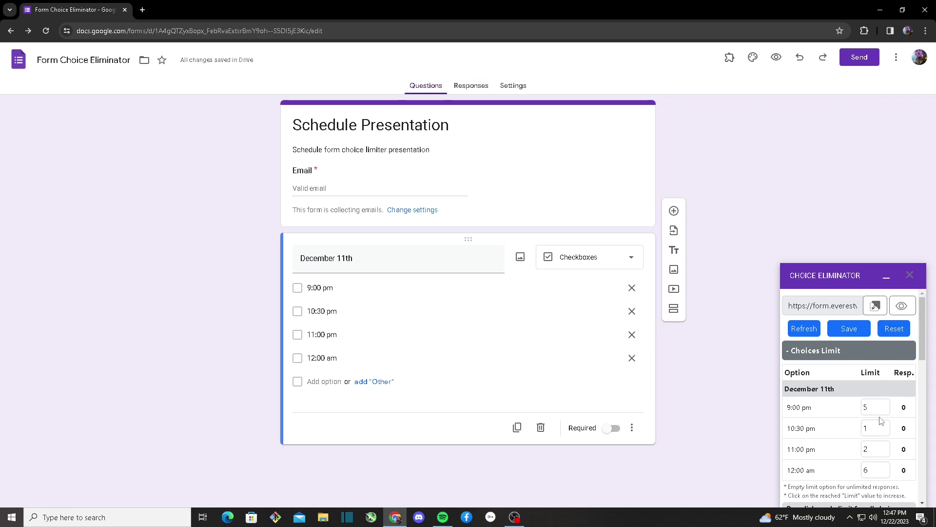
left_click(849, 328)
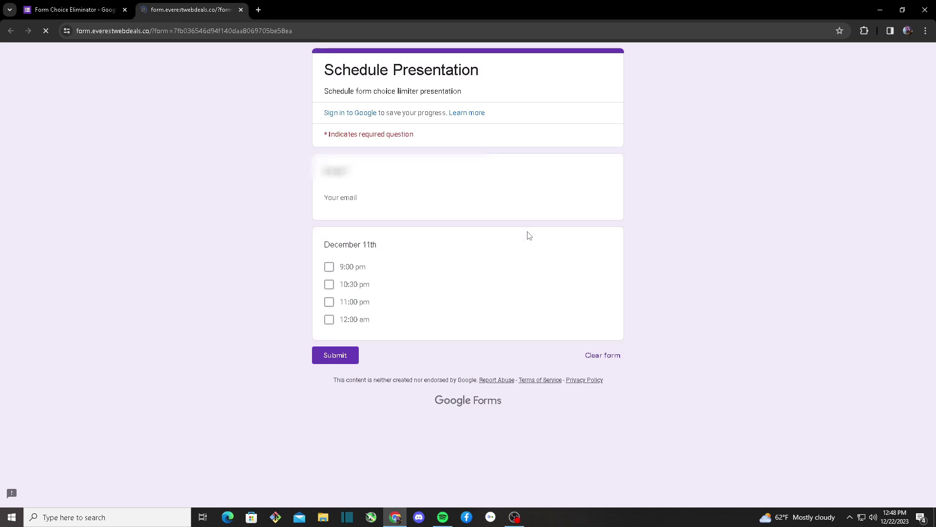
Step: Enter the respondent's email, tick 10:30 pm and 11:00 pm, and submit the response
left_click(349, 167)
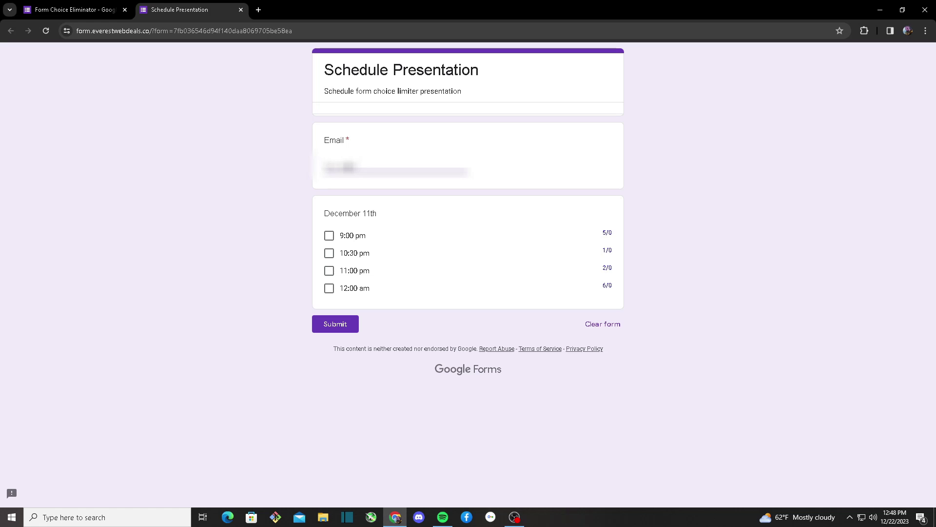
left_click(329, 253)
left_click(329, 270)
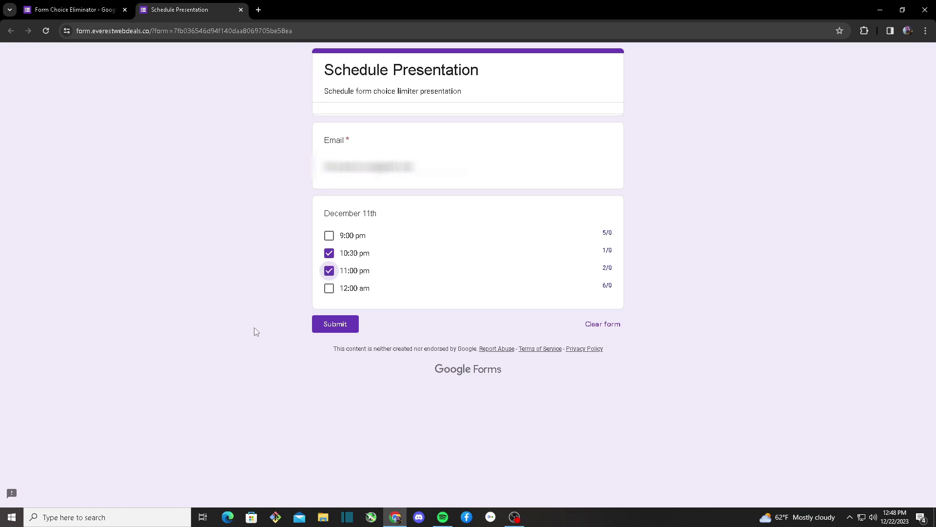
left_click(329, 324)
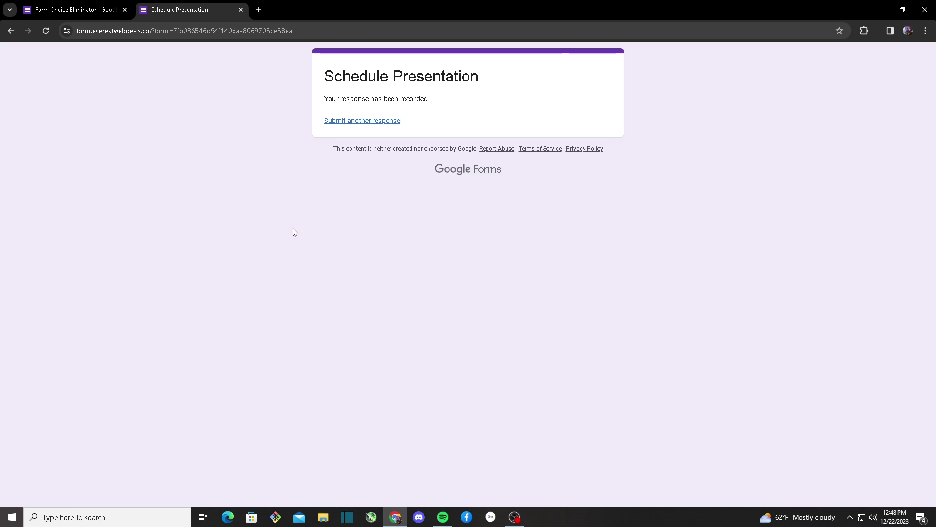
Step: In a new tab at gmail.com, open the 'Schedule Presentation: Copy of Your Response' email
left_click(261, 11)
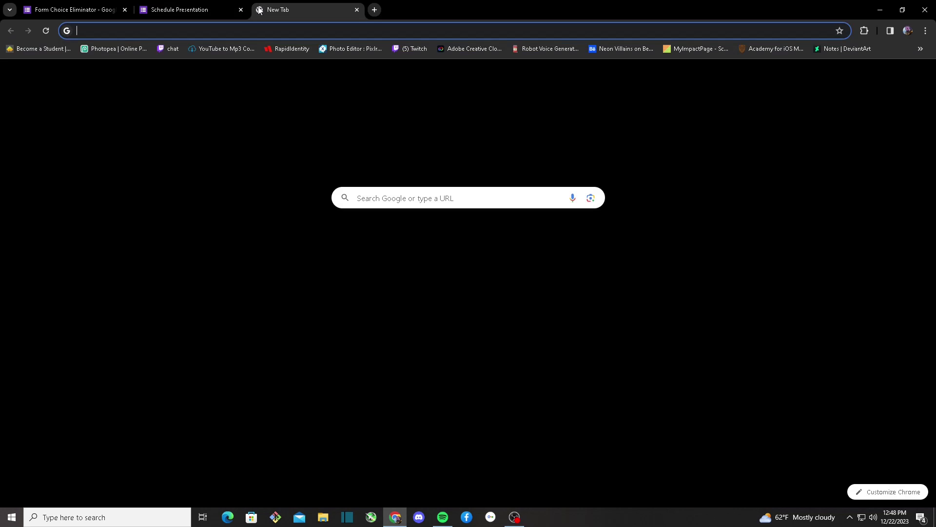
type("gmail.com")
key("Return")
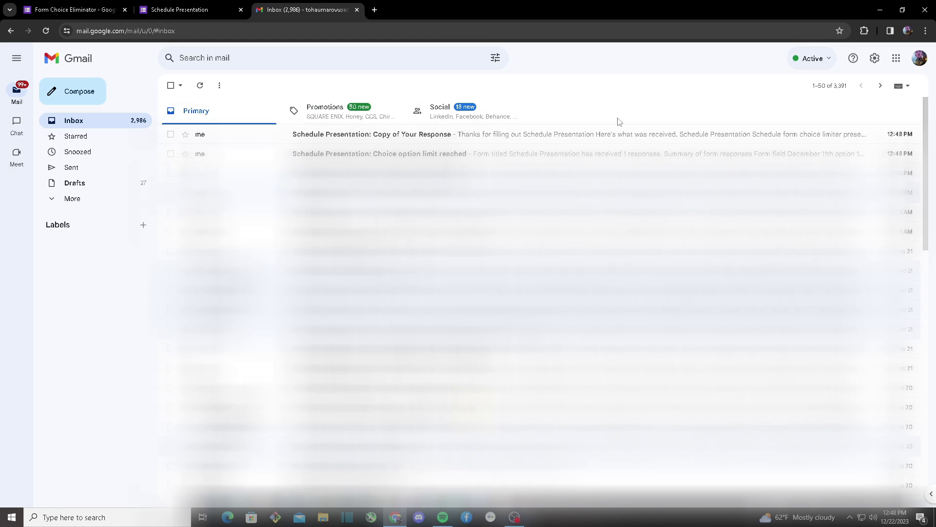
left_click(331, 136)
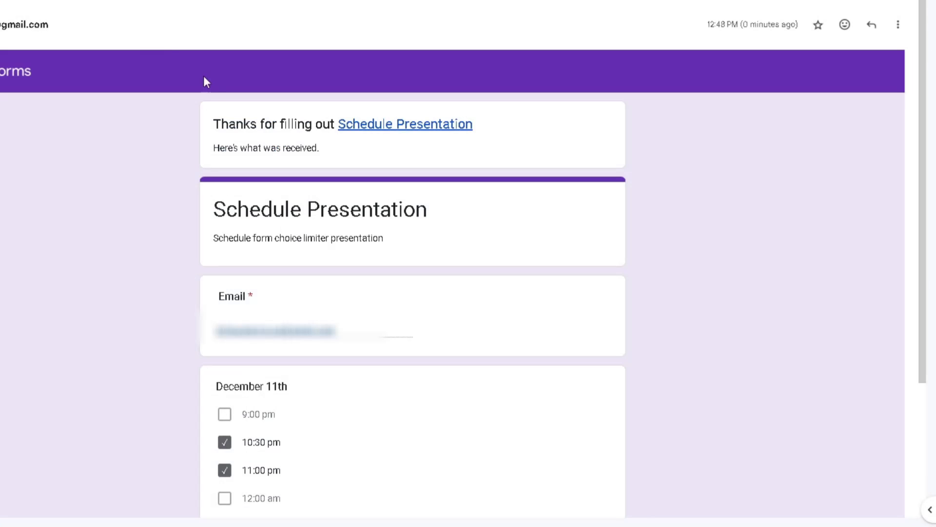
scroll(255, 130, "down", 4)
scroll(318, 257, "up", 1)
scroll(313, 304, "up", 1)
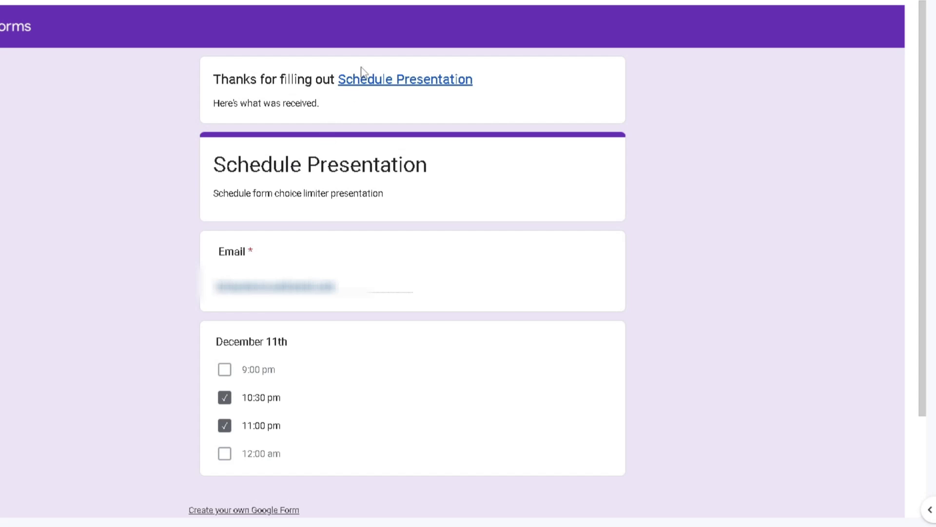
Step: Open the form from the email's link and highlight the checked 10:30 pm and 11:00 pm answers
left_click(385, 83)
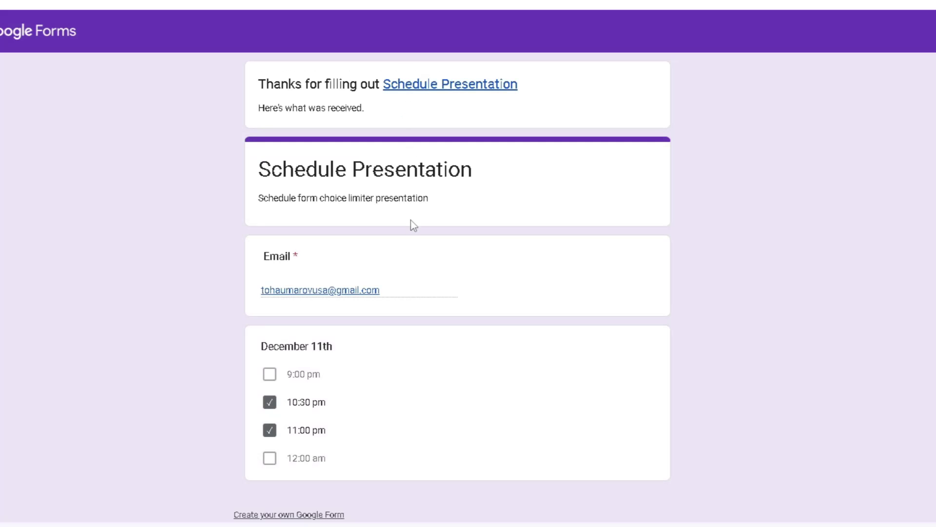
scroll(414, 225, "down", 1)
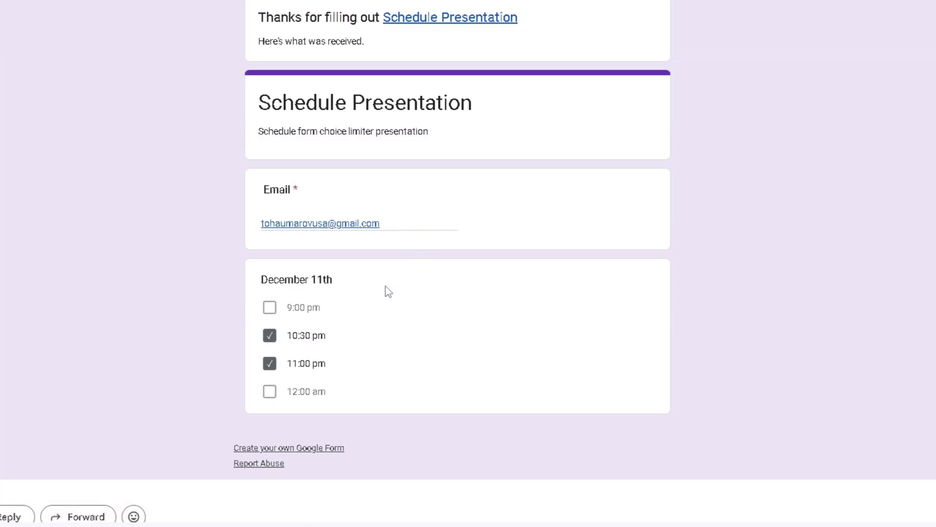
left_click_drag(271, 307, 349, 370)
left_click(329, 361)
left_click(350, 371)
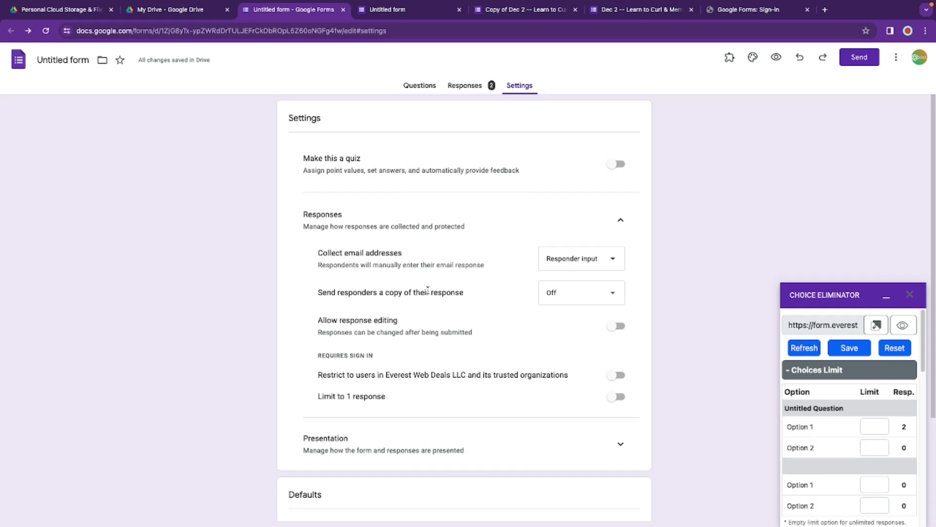
Step: Set 'Send responders a copy' to Always, then reload the live form to check the effect
left_click(612, 295)
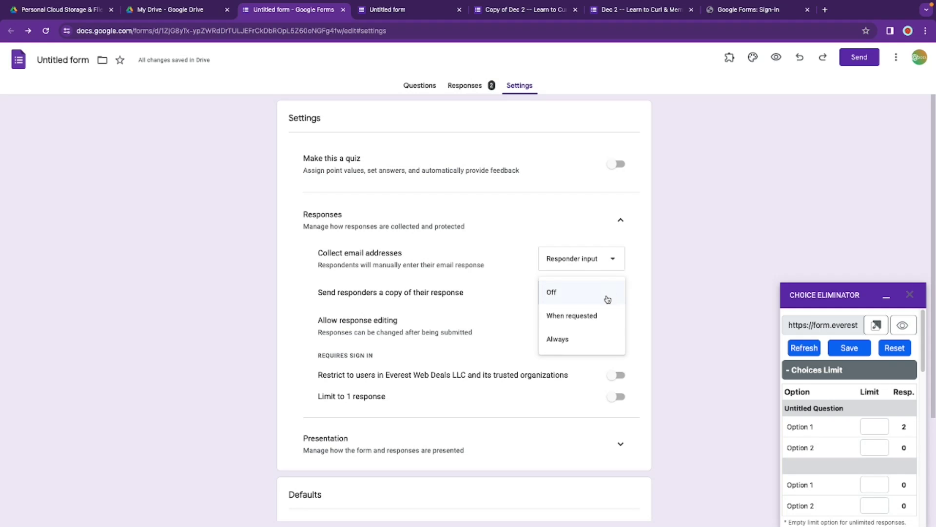
left_click(586, 344)
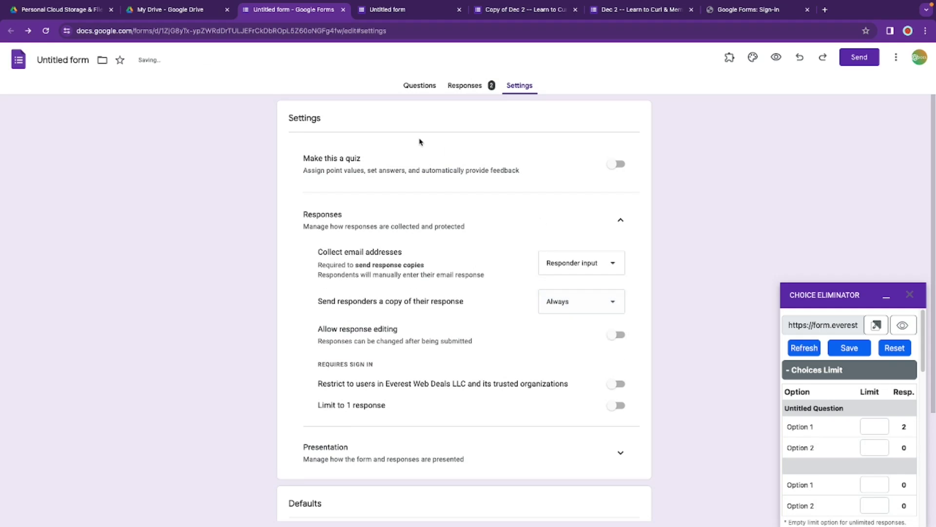
left_click(408, 15)
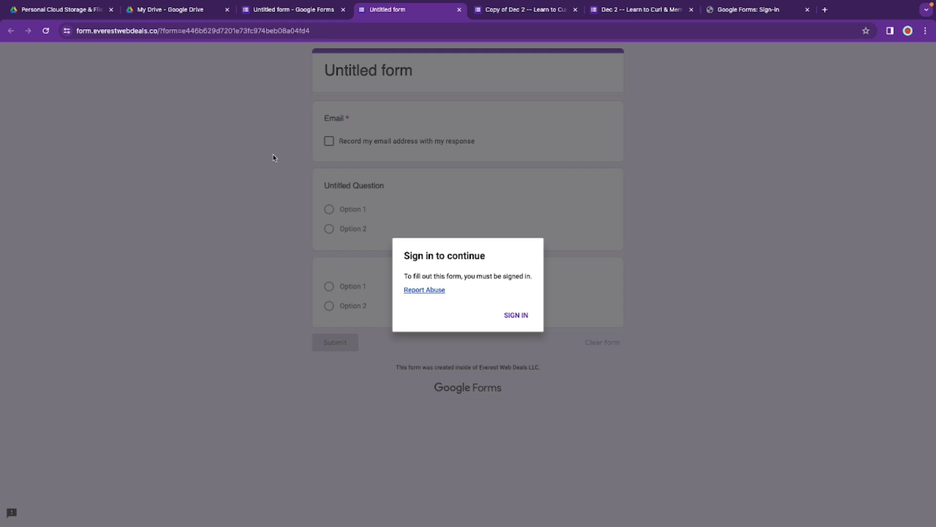
left_click(46, 31)
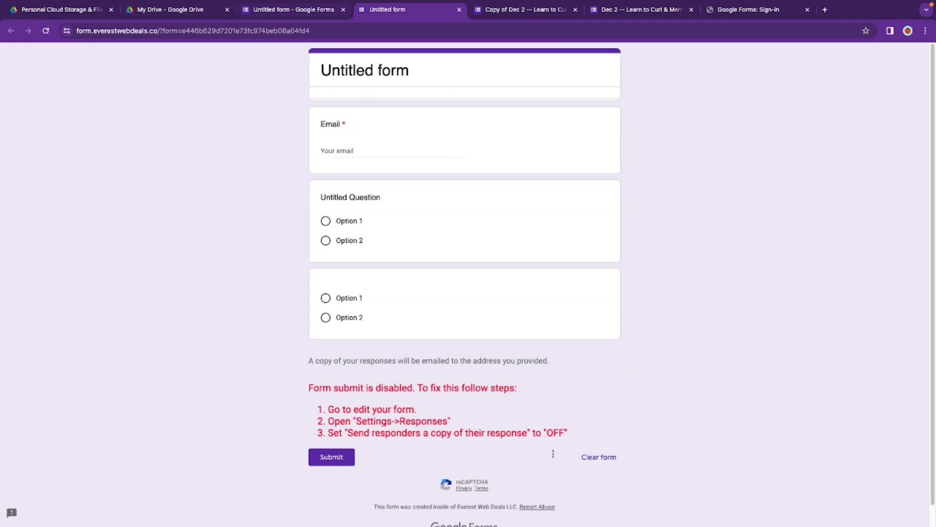
Step: Turn 'Send responders a copy' back Off and tick Choice Eliminator's send-responders-a-copy option
left_click(292, 11)
left_click(604, 302)
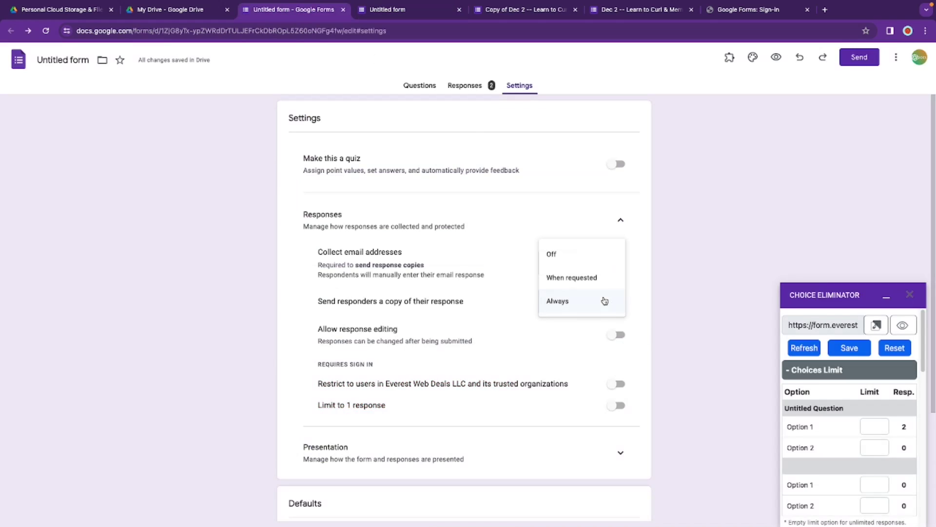
left_click(554, 254)
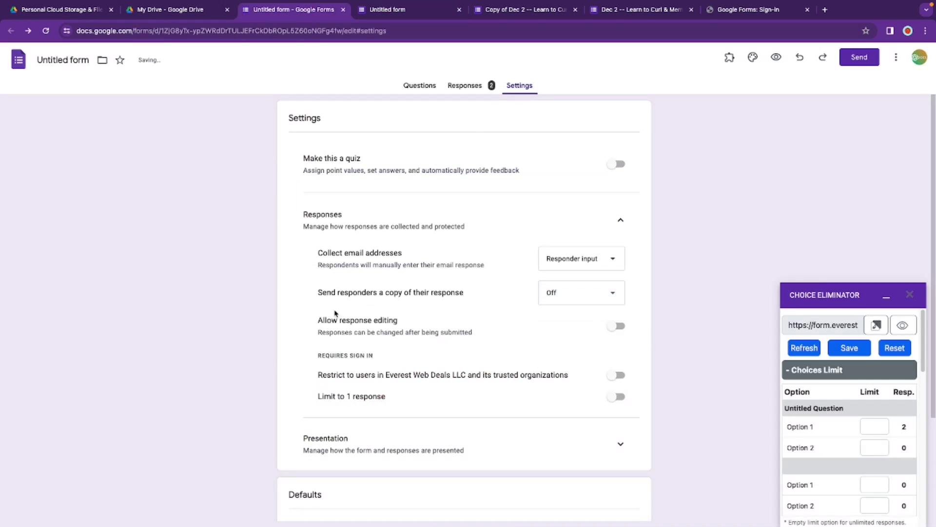
scroll(902, 465, "down", 10)
scroll(885, 460, "up", 3)
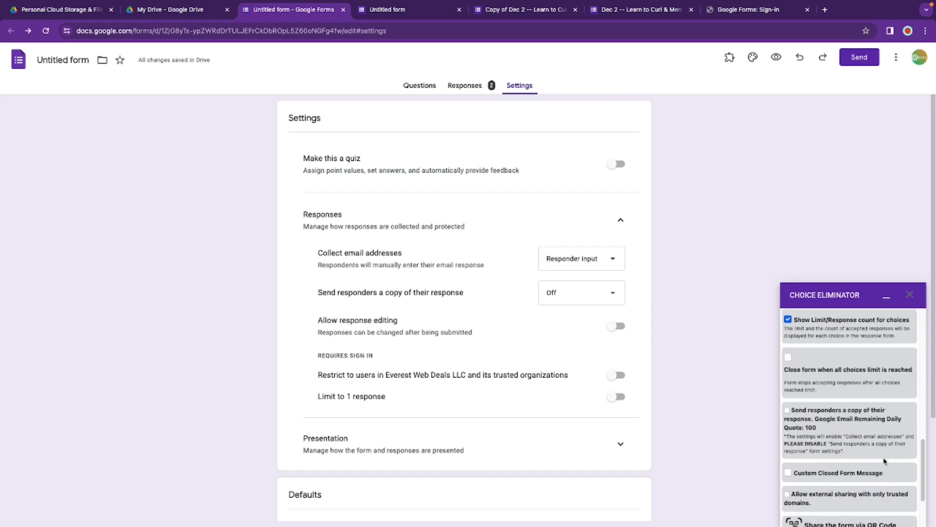
scroll(885, 461, "up", 1)
left_click(787, 418)
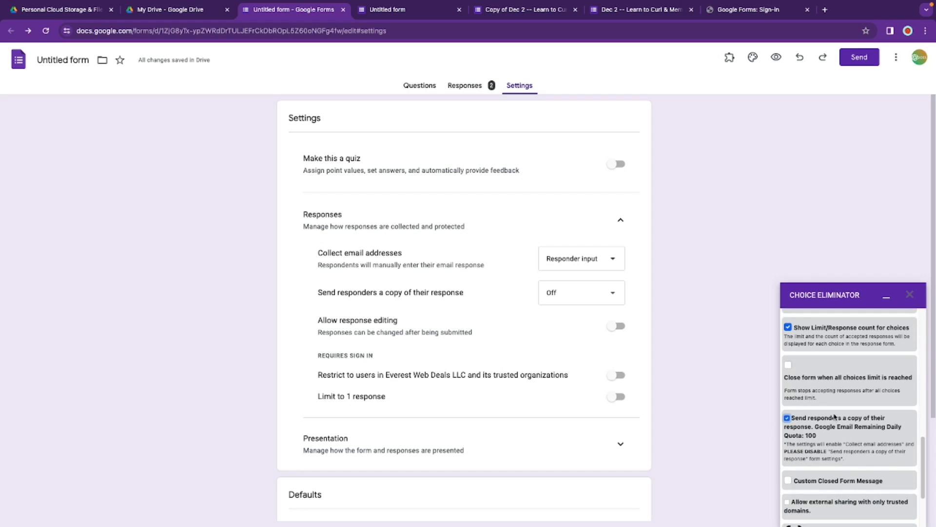
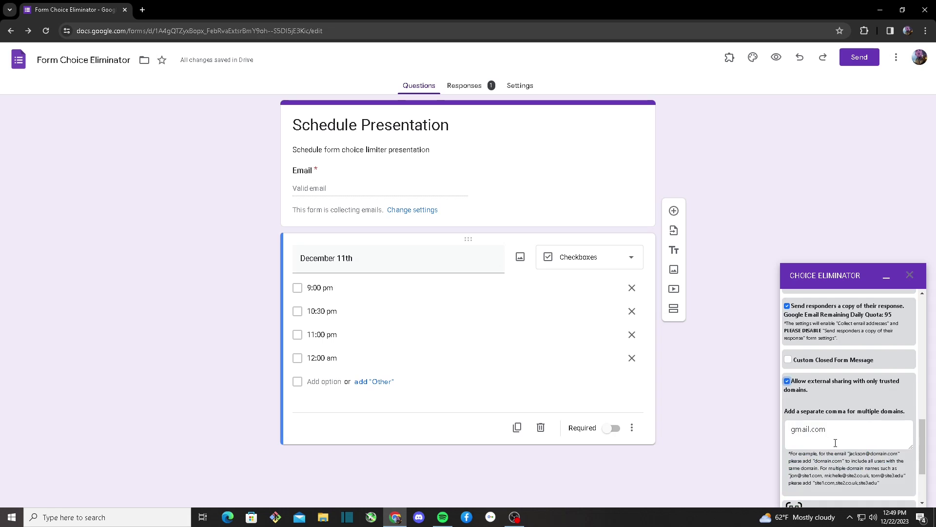
Step: Select the gmail.com entry in the Choice Eliminator trusted domains box
scroll(835, 442, "down", 2)
scroll(835, 443, "up", 2)
double_click(800, 426)
key("Left")
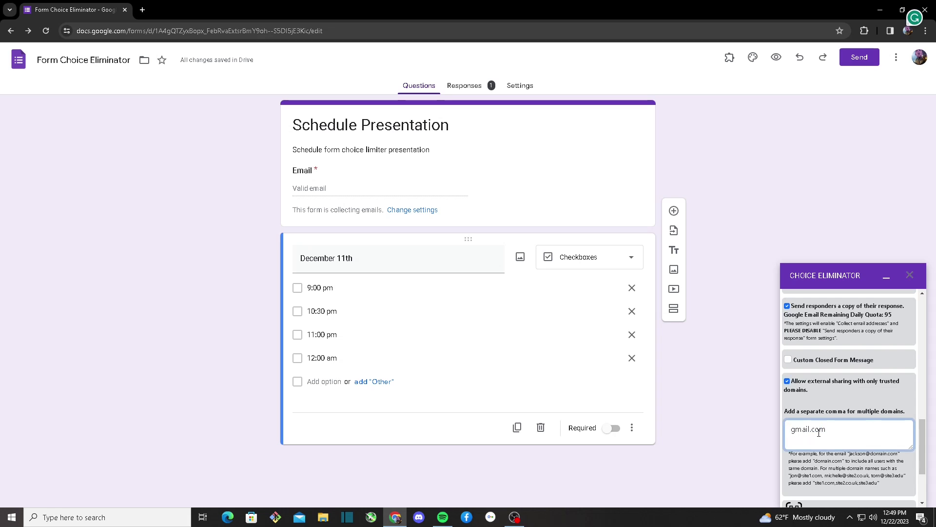
scroll(819, 431, "down", 2)
Step: Check the signed-in Google account, then save the Choice Eliminator settings
left_click(920, 57)
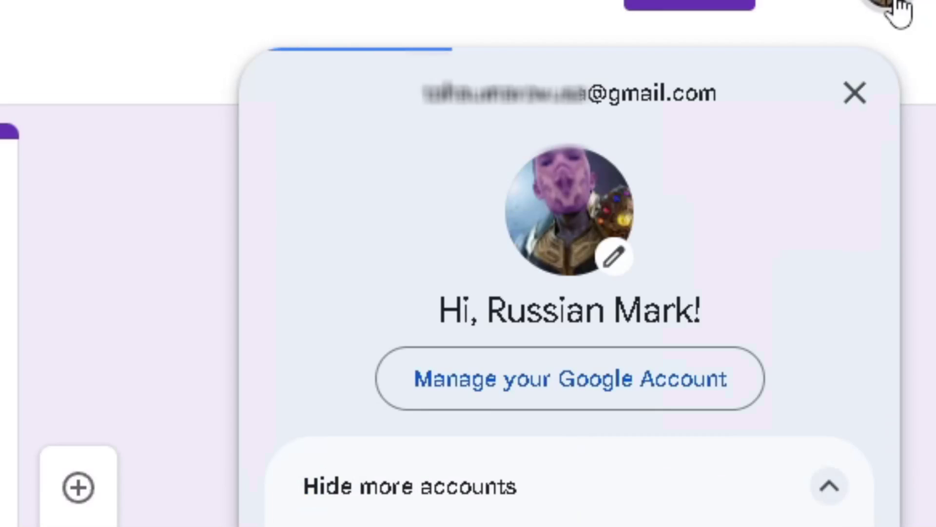
key("Escape")
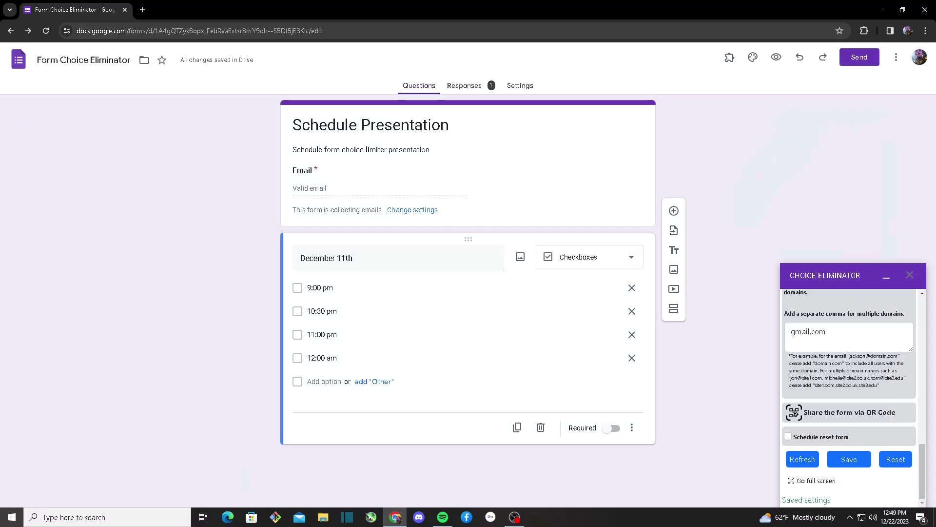
left_click(849, 458)
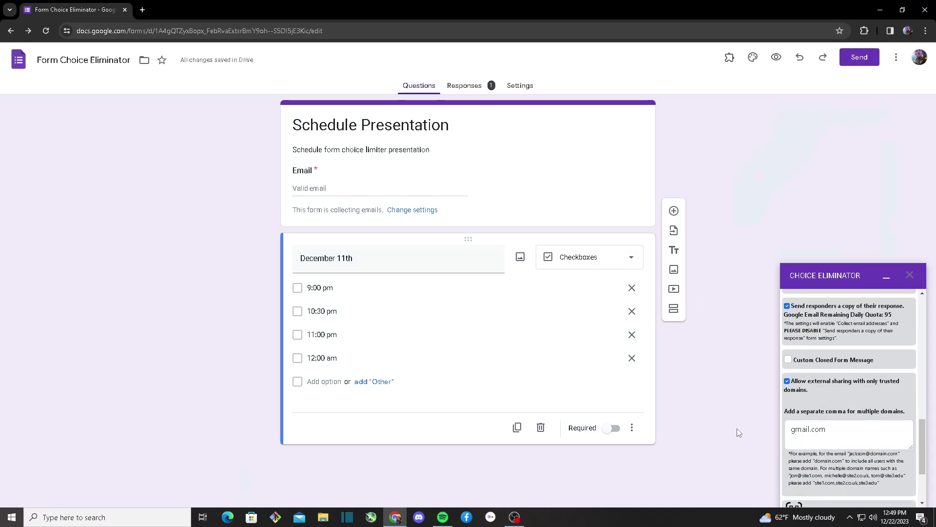
left_click(850, 453)
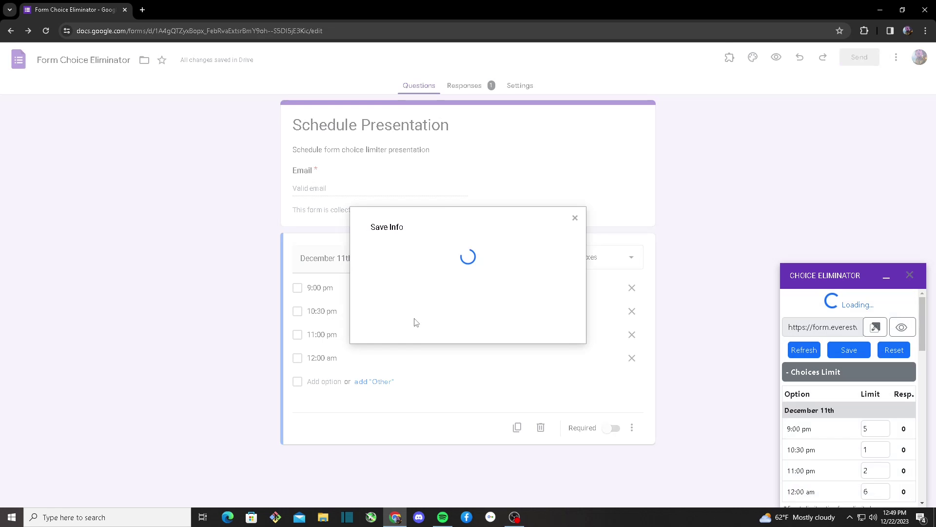
Step: Open the live Schedule Presentation form and inspect the signed-in account's gmail.com domain
left_click(507, 283)
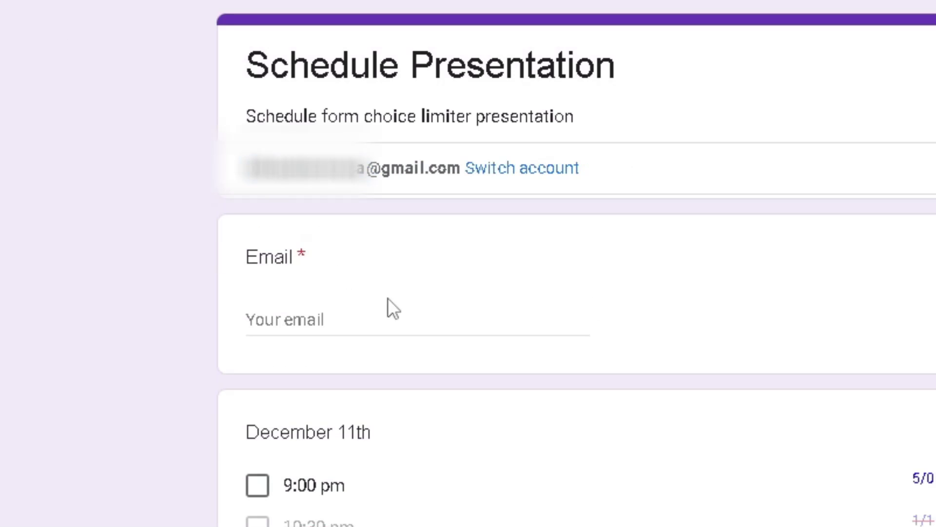
left_click_drag(587, 174, 268, 118)
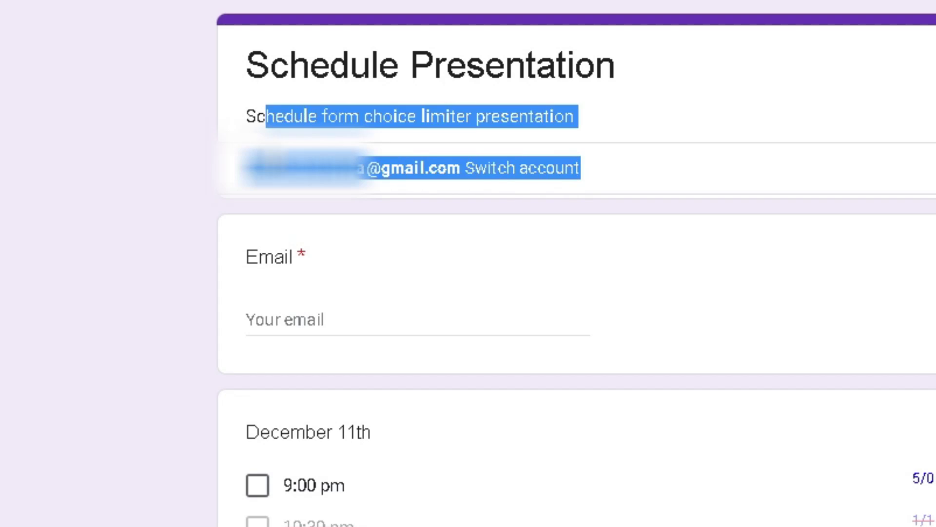
left_click(265, 156)
left_click_drag(257, 156, 378, 169)
left_click(408, 171)
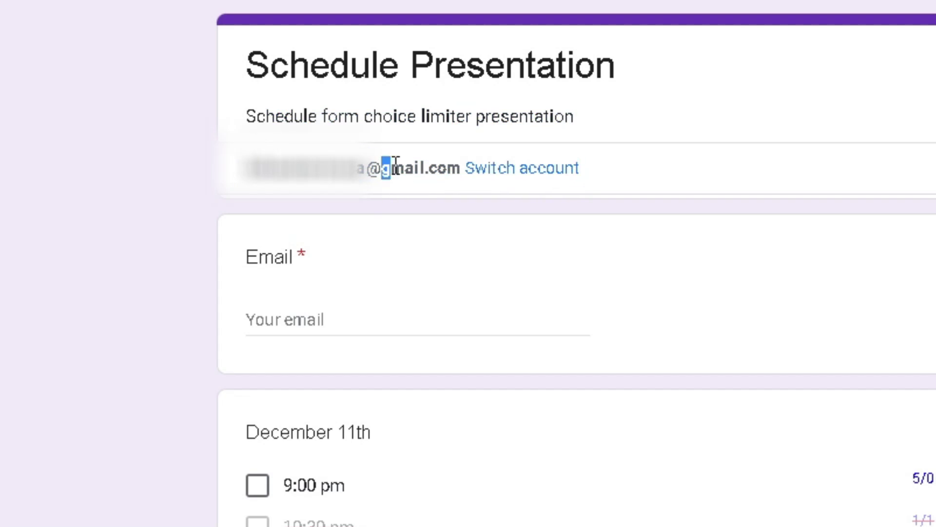
left_click(390, 168)
Step: Return to the form editor tab and close the Save Info dialog
left_click(74, 9)
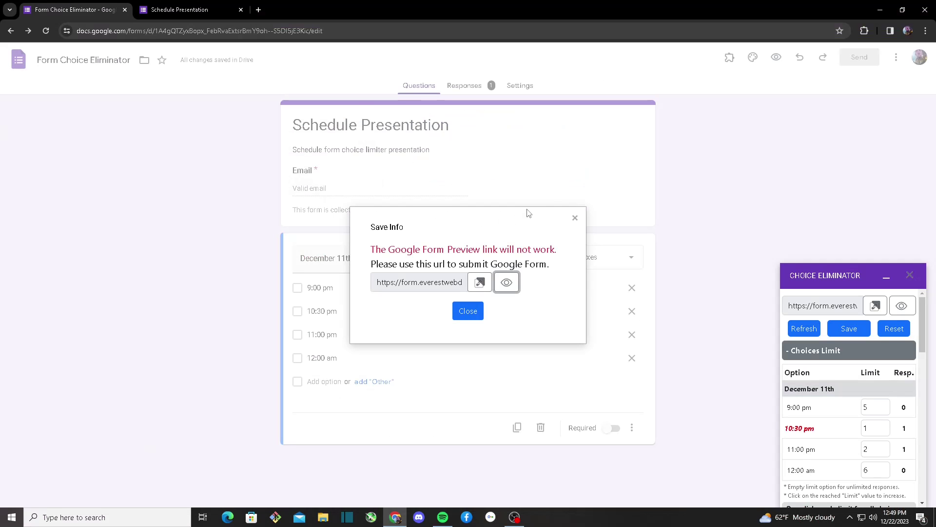
left_click(574, 218)
scroll(807, 356, "down", 10)
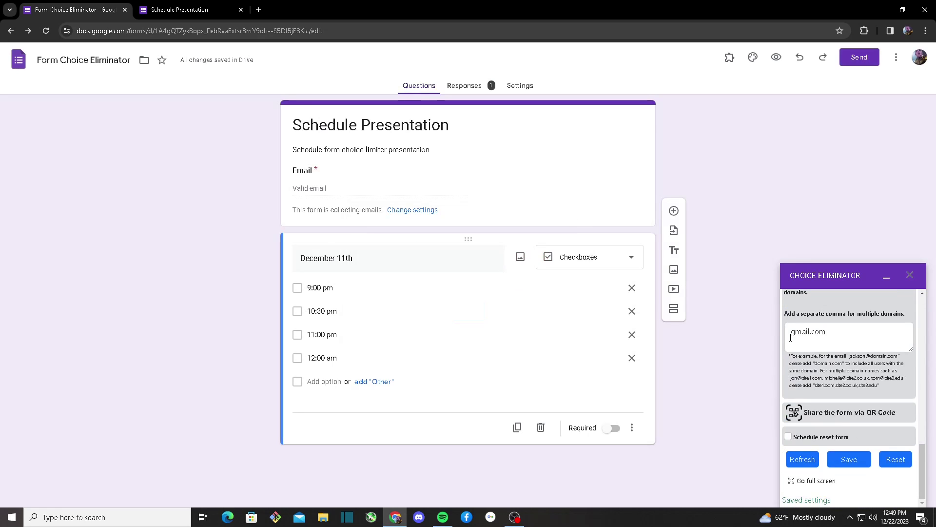
Step: Change the trusted domain to 'testgmail.com' and save the settings
left_click(792, 335)
type("test")
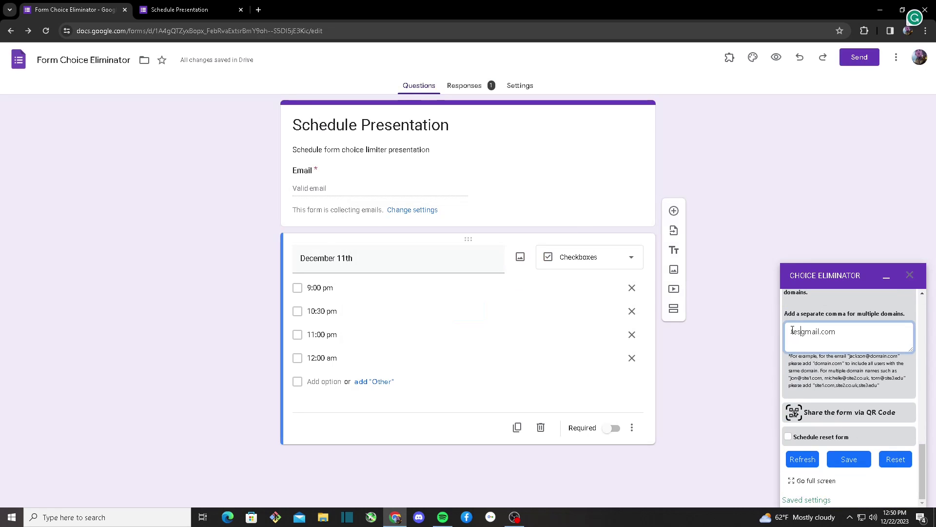
left_click(827, 378)
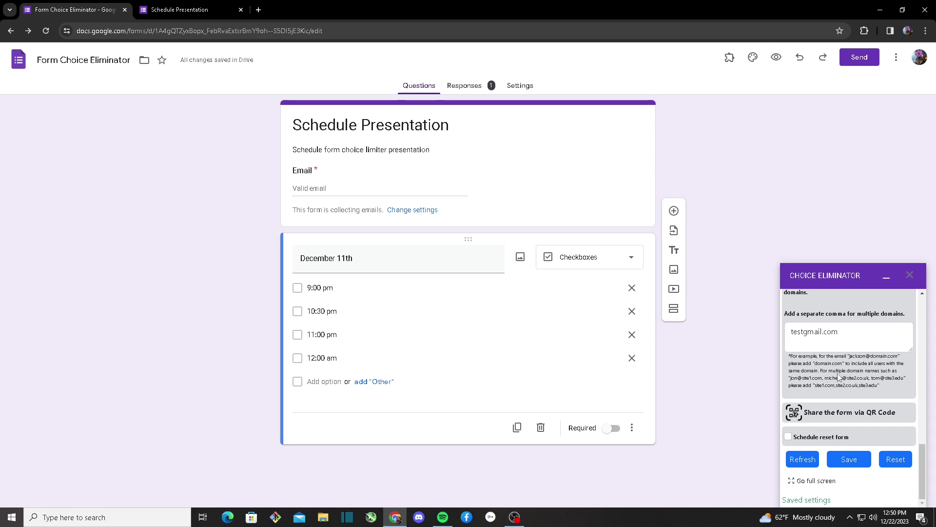
left_click(849, 458)
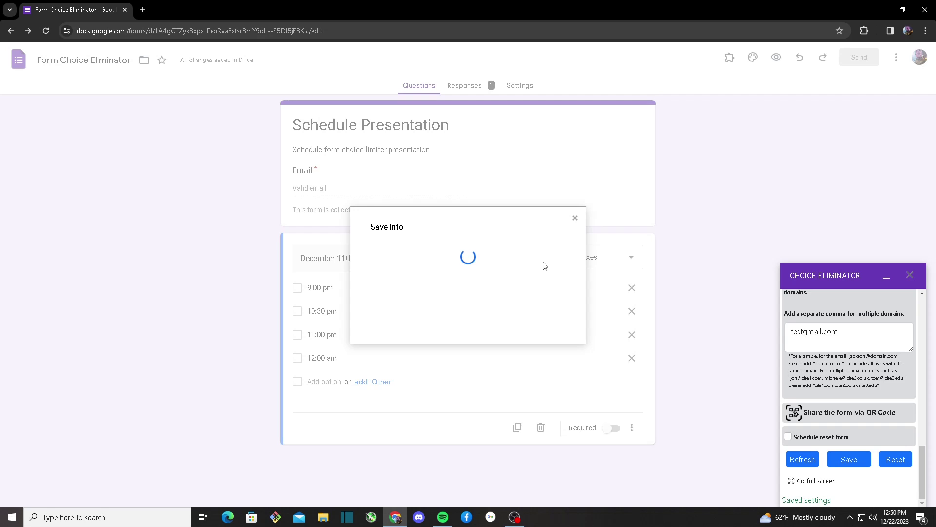
Step: Open the live form and inspect the signed-in account's gmail domain
left_click(504, 278)
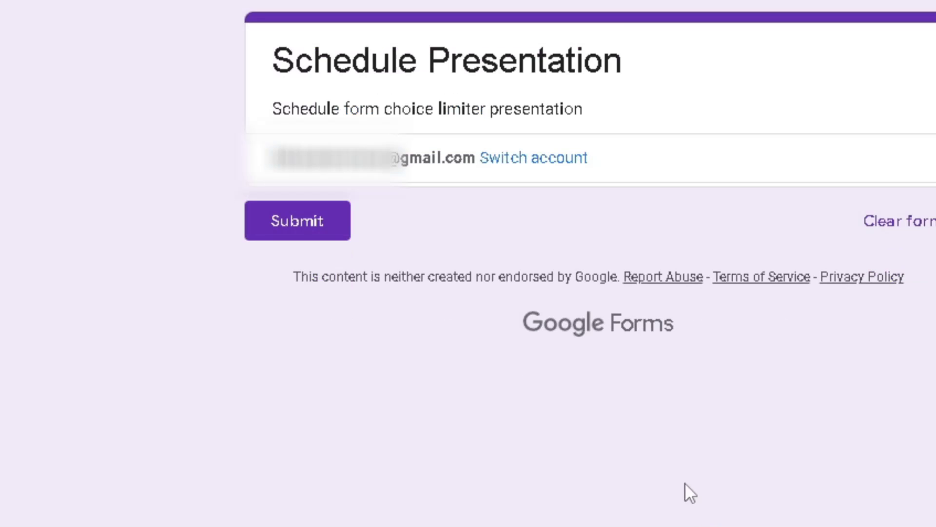
left_click_drag(334, 157, 216, 171)
left_click(651, 168)
left_click_drag(269, 157, 528, 159)
left_click(407, 161)
left_click(447, 161)
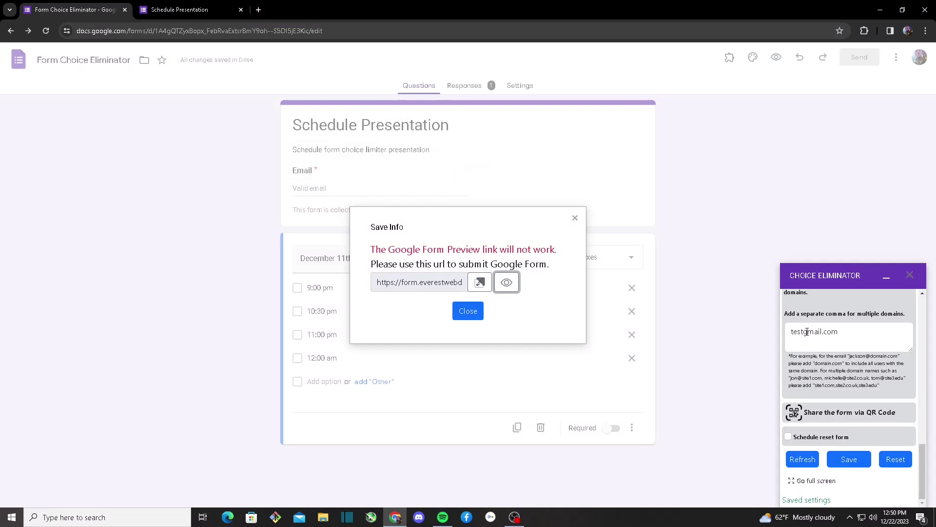
Step: Remove the 'test' prefix to restore gmail.com, save again, and view the live form
left_click_drag(807, 332, 774, 336)
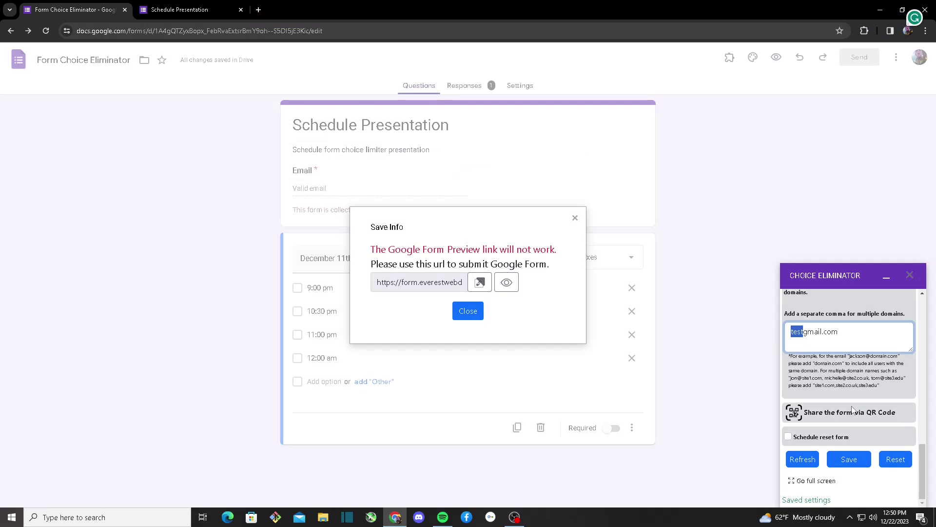
key("BackSpace")
left_click(580, 221)
left_click(854, 459)
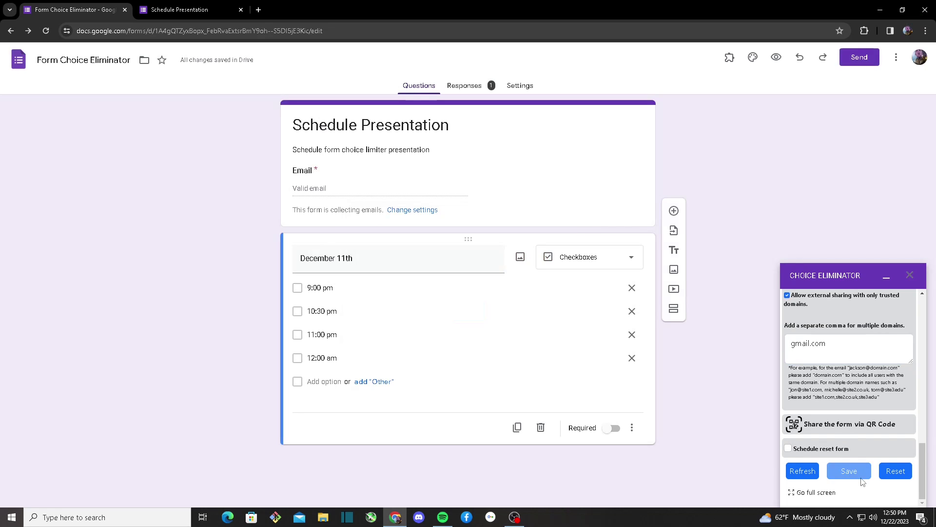
key("ctrl+Tab")
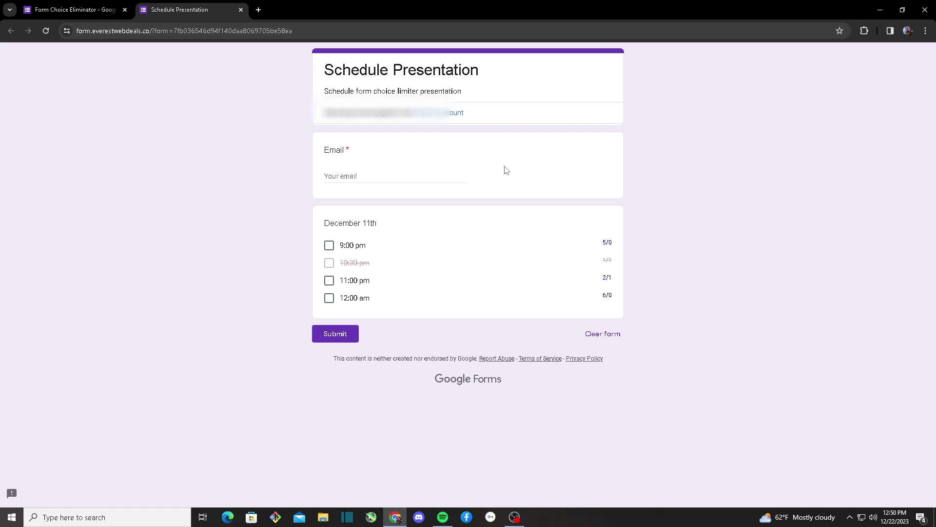
Step: Close the live form and review the reset schedule: every day, Midnight to 1am
left_click(241, 10)
scroll(799, 441, "down", 2)
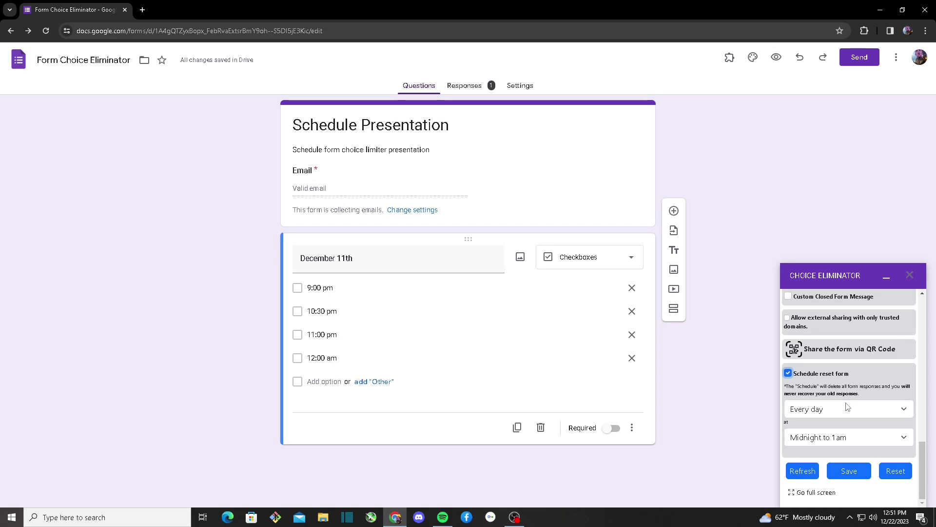
left_click(830, 407)
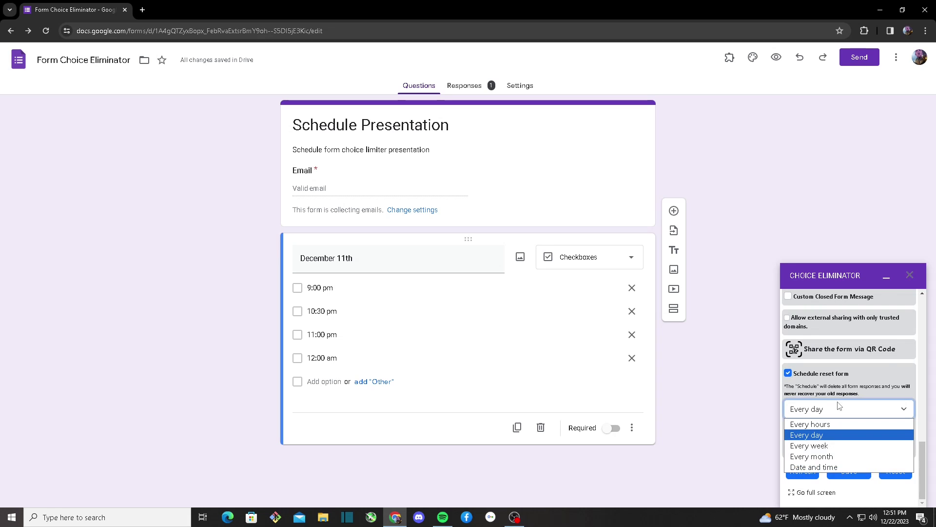
left_click(820, 432)
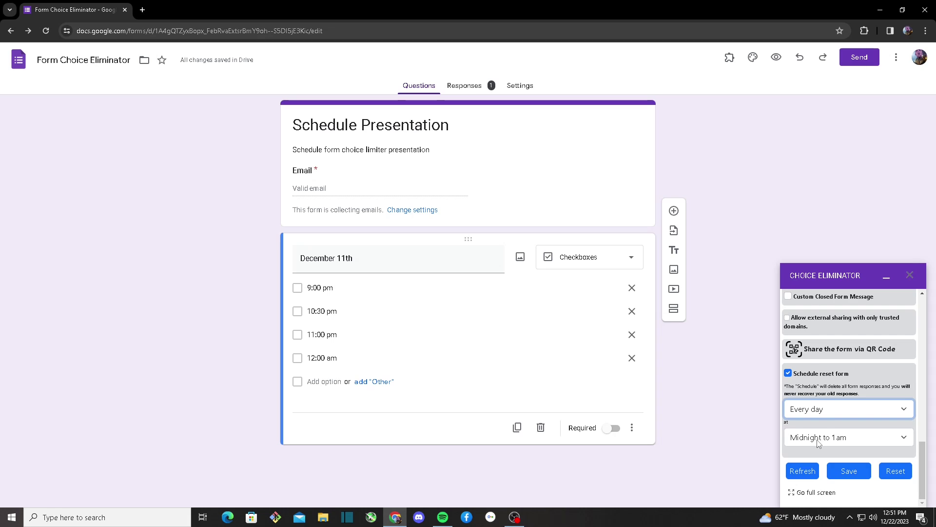
left_click(820, 438)
left_click(820, 441)
left_click(813, 457)
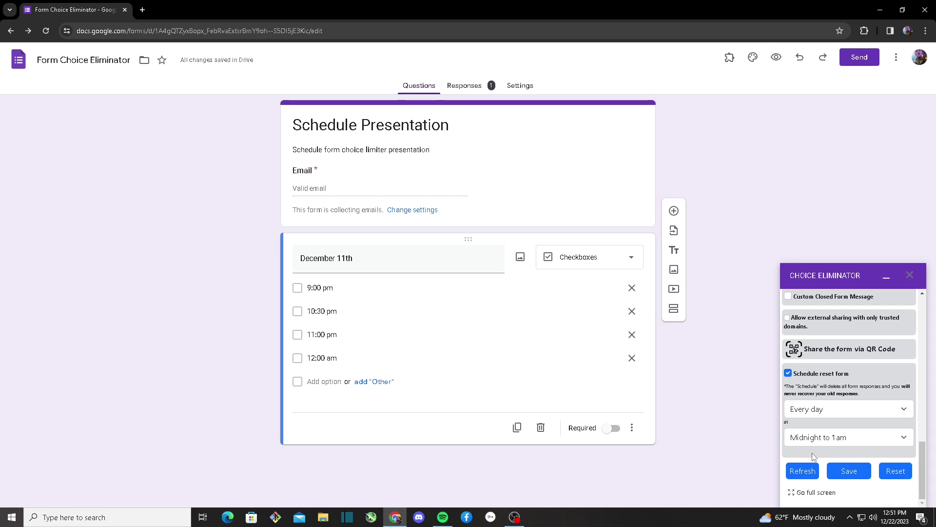
Step: Set the Choice Eliminator scheduled reset frequency to every hour
scroll(828, 421, "up", 10)
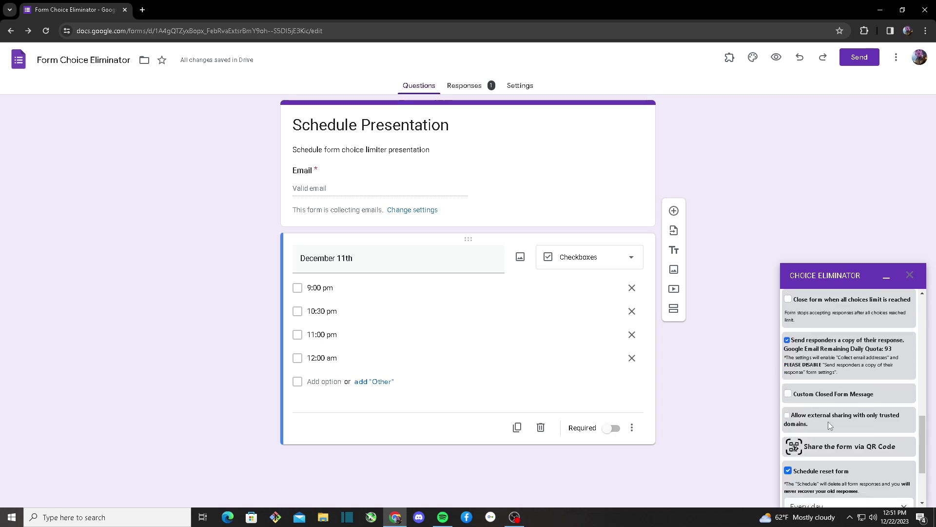
left_click_drag(909, 363, 904, 308)
scroll(903, 341, "up", 3)
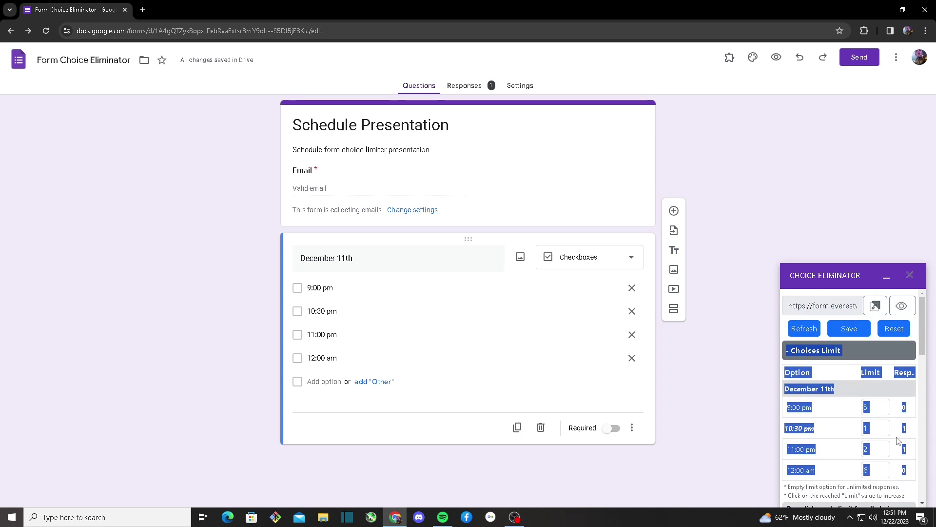
scroll(903, 422, "down", 15)
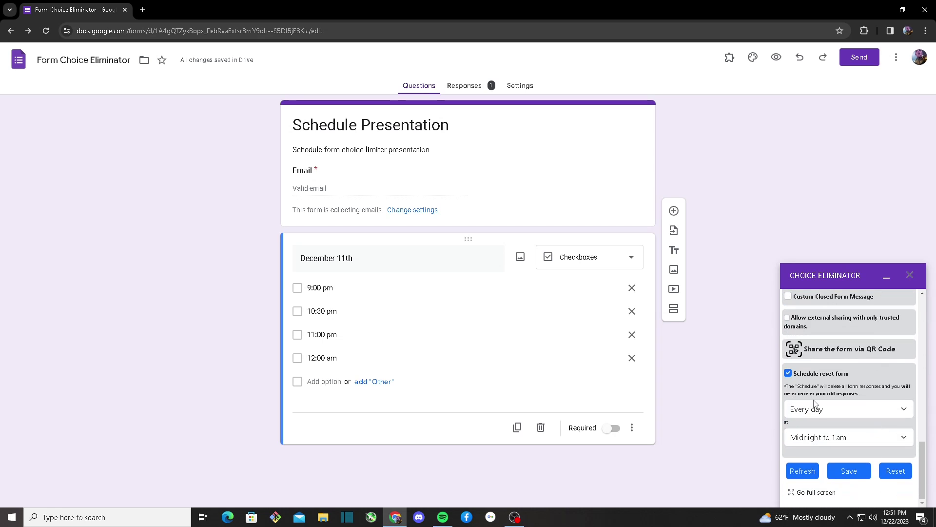
left_click(814, 404)
left_click(827, 428)
Step: Try the specific date-and-time reset option, then switch back to every hour
left_click(828, 407)
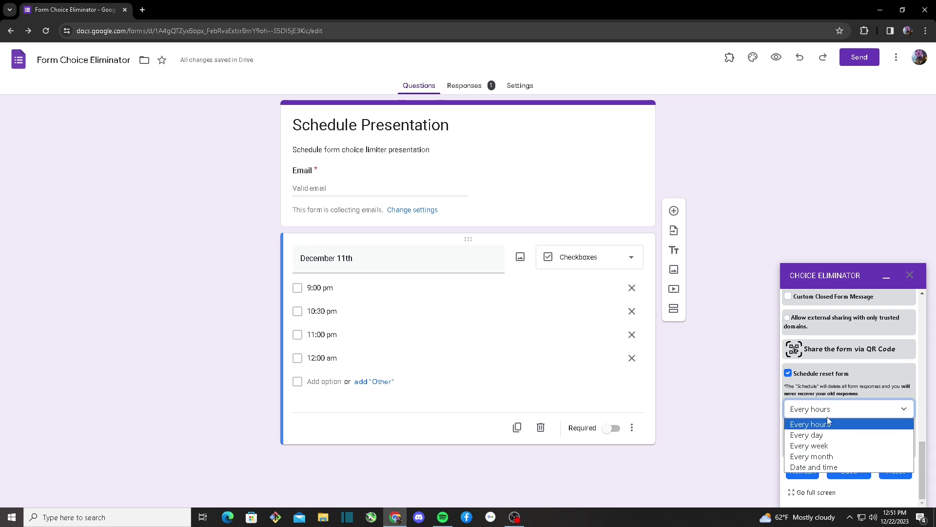
left_click(822, 467)
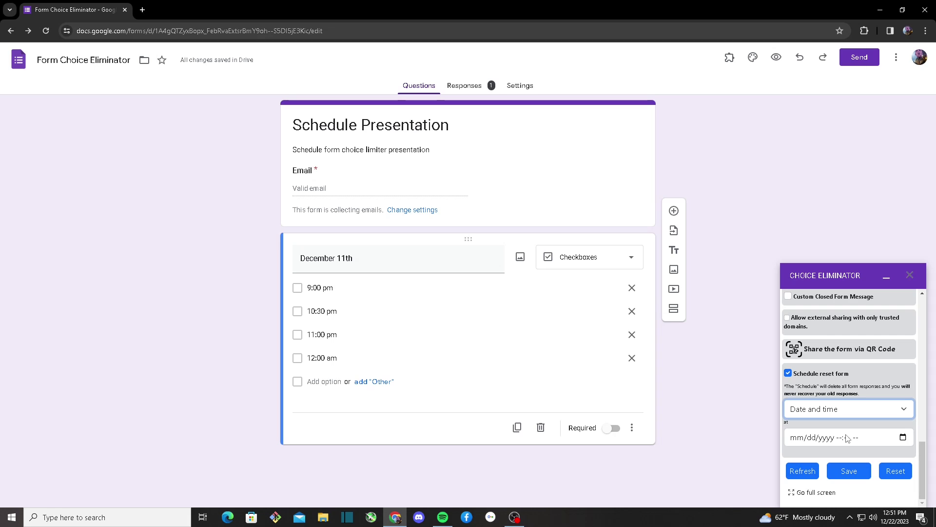
left_click(826, 444)
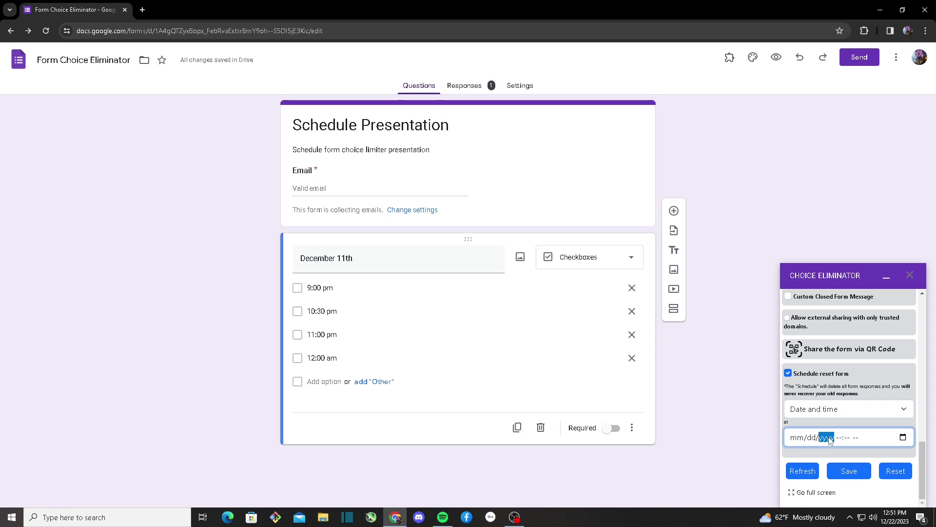
left_click(813, 435)
left_click(815, 428)
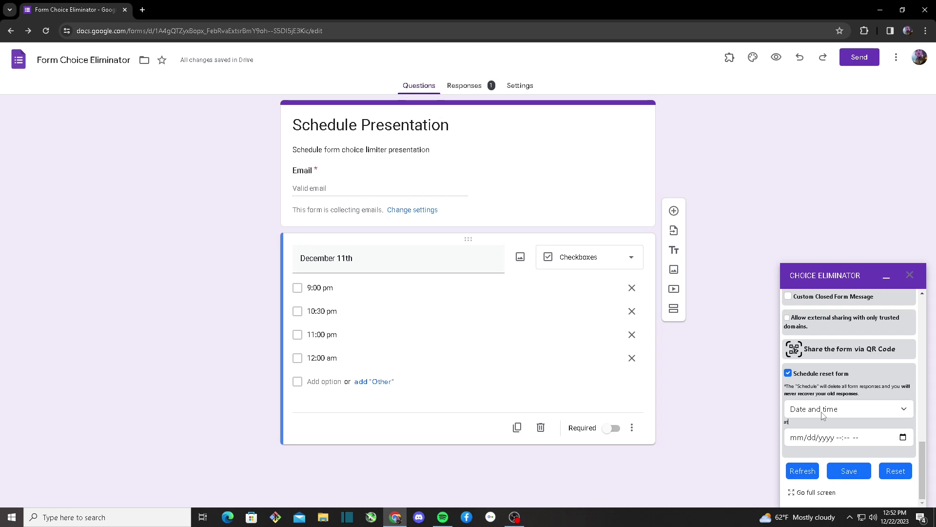
left_click(823, 416)
left_click(816, 421)
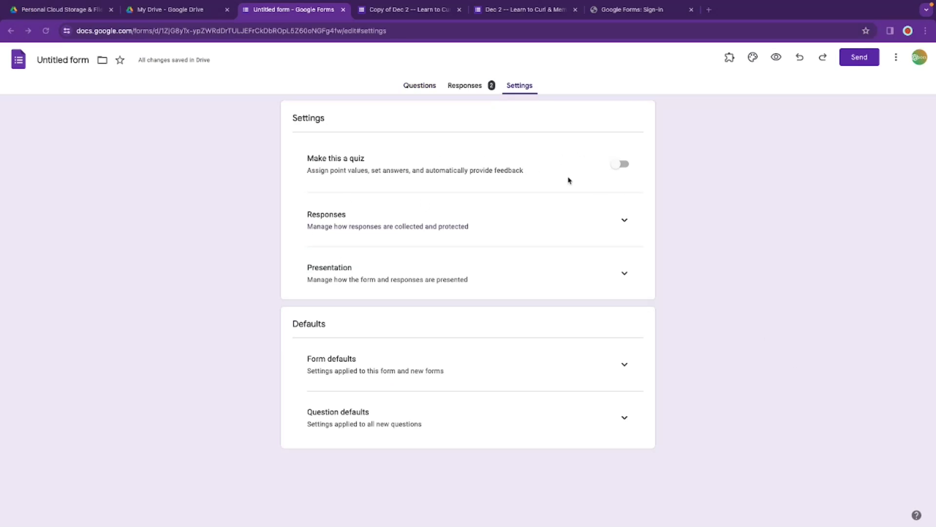
Step: Require Verified email addresses in the Untitled form's Responses settings
left_click(620, 223)
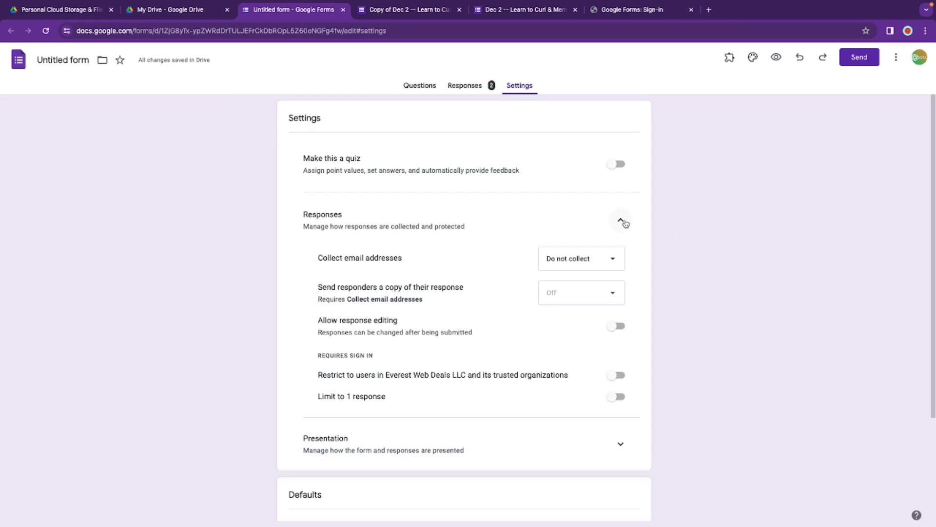
left_click(559, 259)
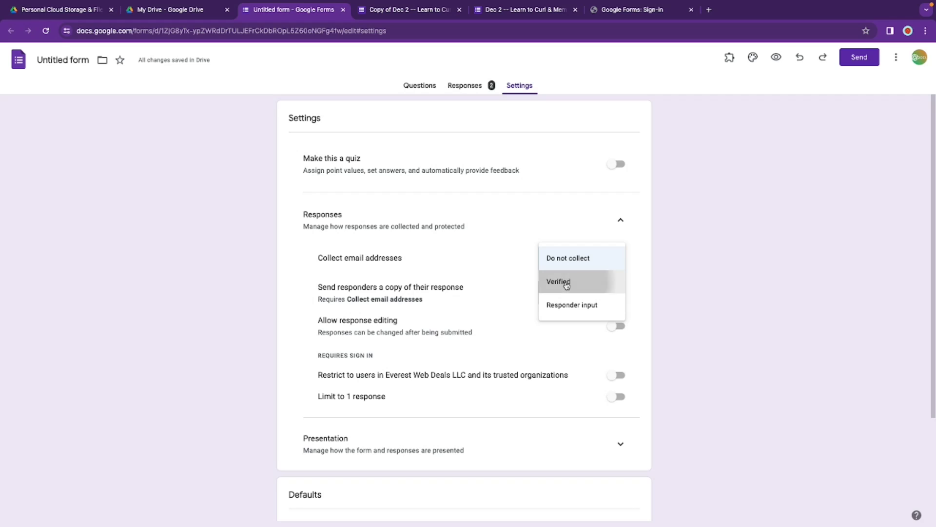
left_click(566, 284)
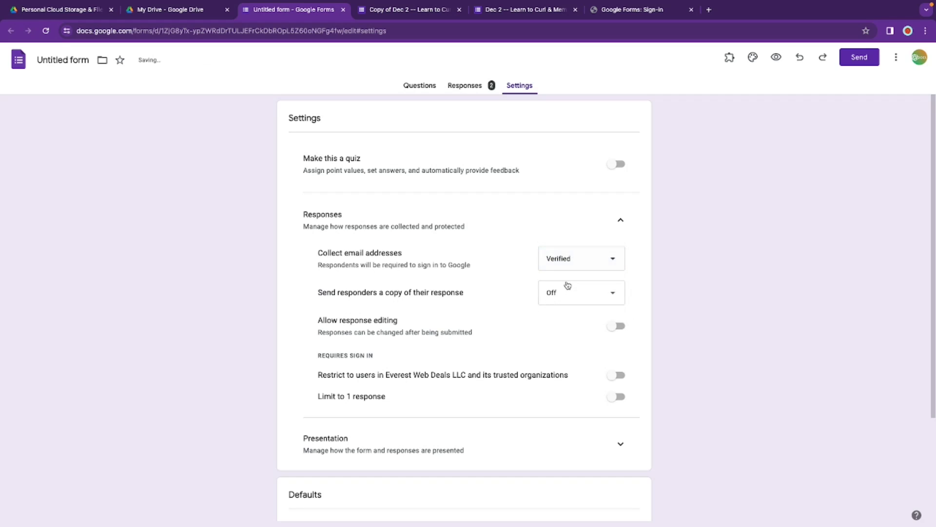
Step: Launch the Choice Eliminator configuration panel from Add-ons, then return to the editor
left_click(730, 58)
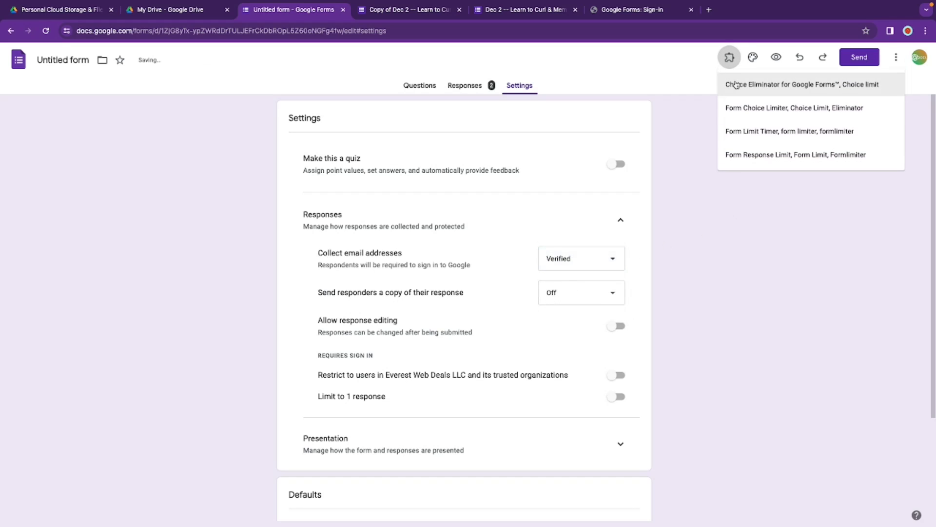
left_click(738, 84)
left_click(408, 114)
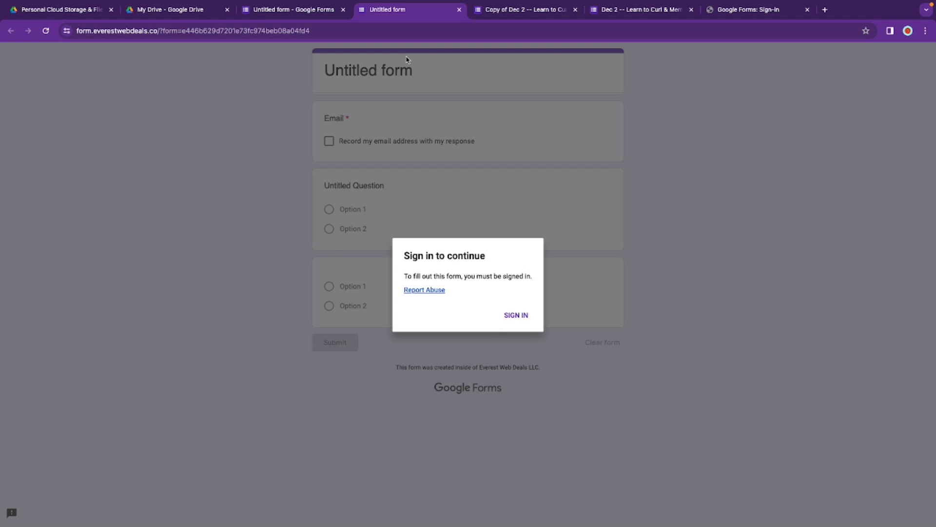
left_click(297, 12)
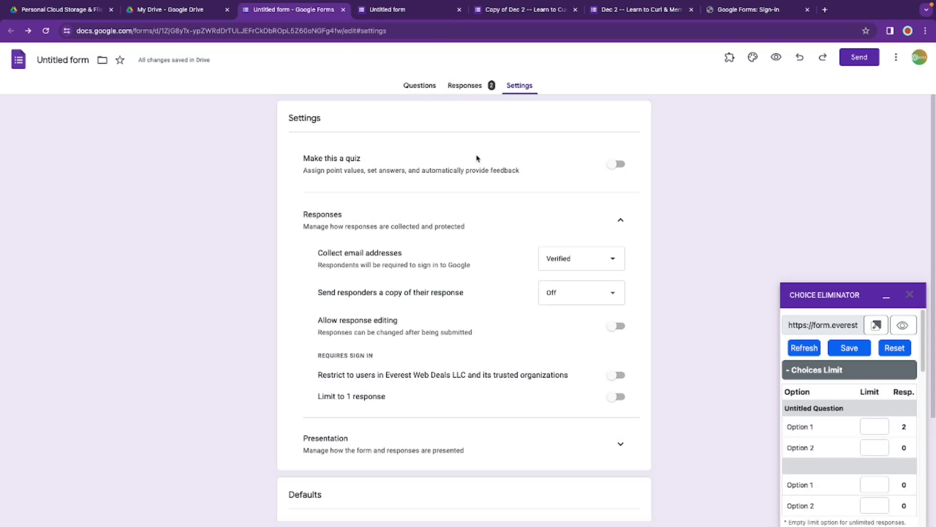
Step: Keep response copies off, collect emails via Responder input, and check the account's domain
left_click(613, 292)
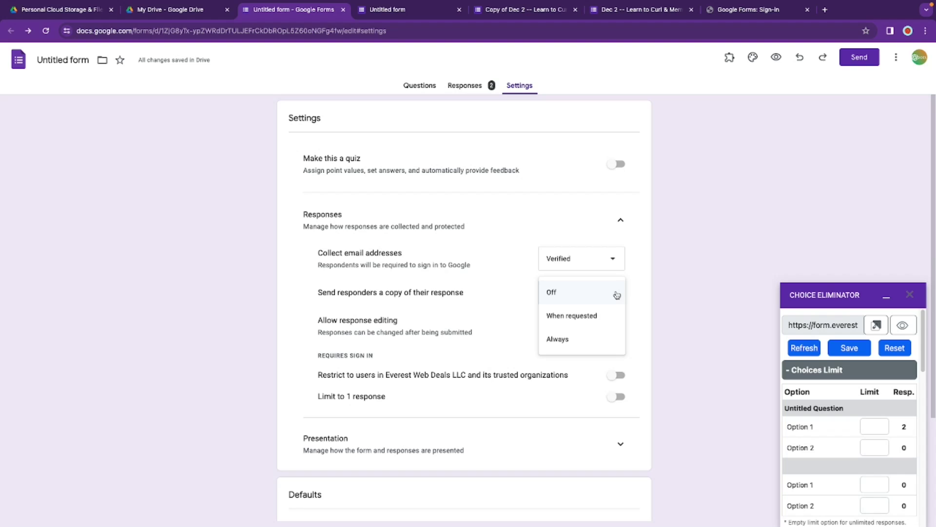
left_click(654, 247)
left_click(568, 263)
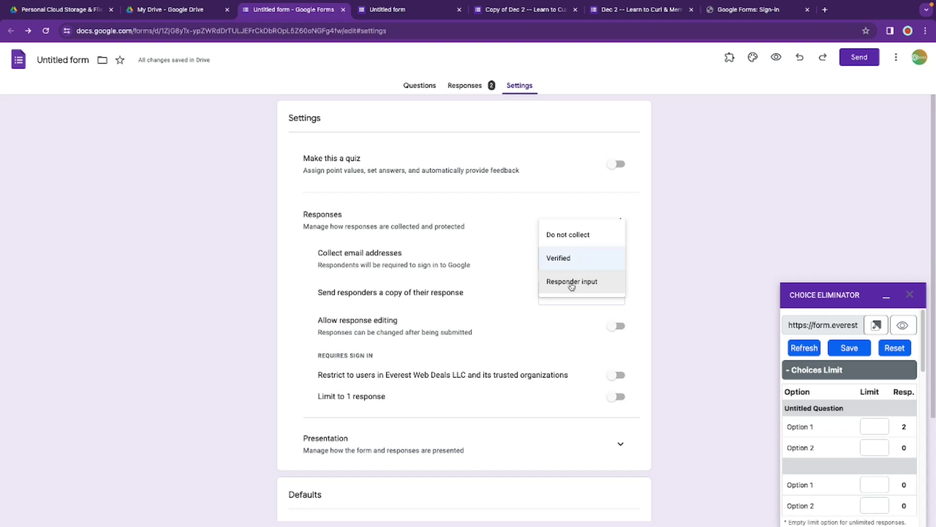
left_click(571, 288)
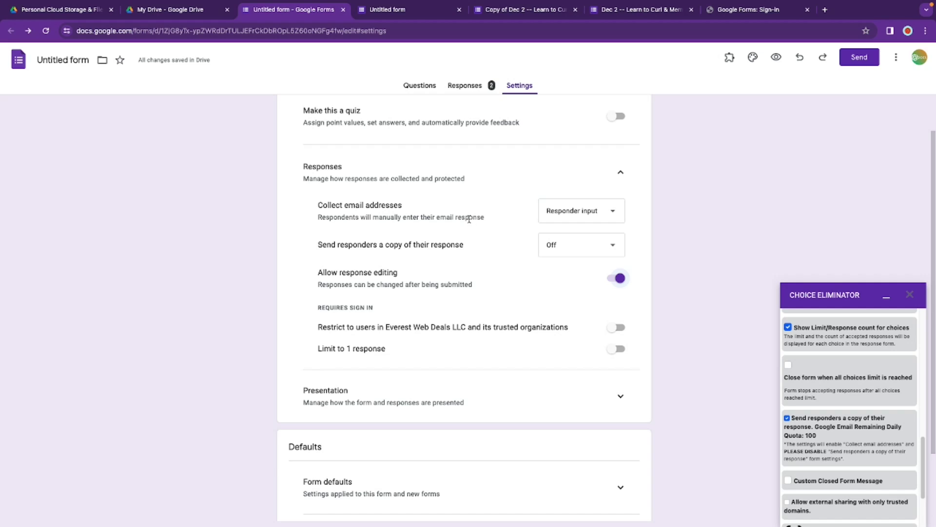
left_click(921, 59)
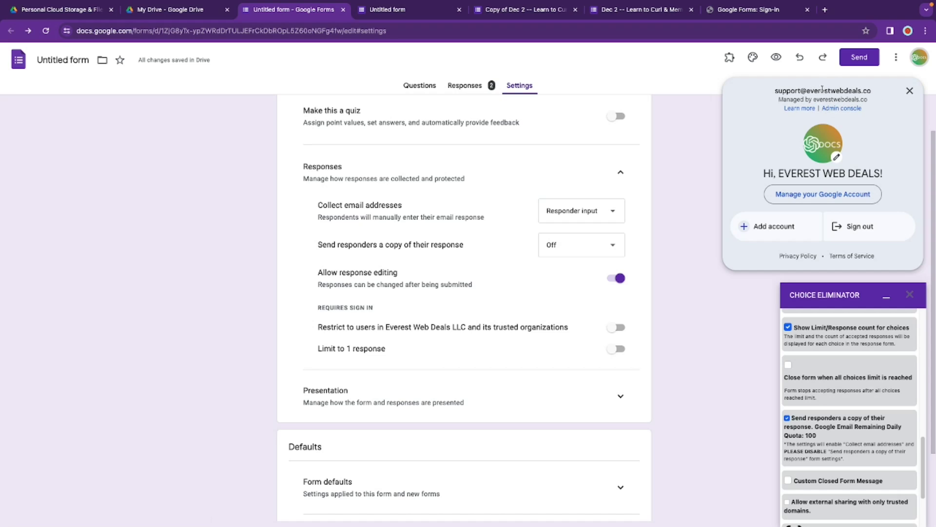
left_click_drag(808, 90, 878, 95)
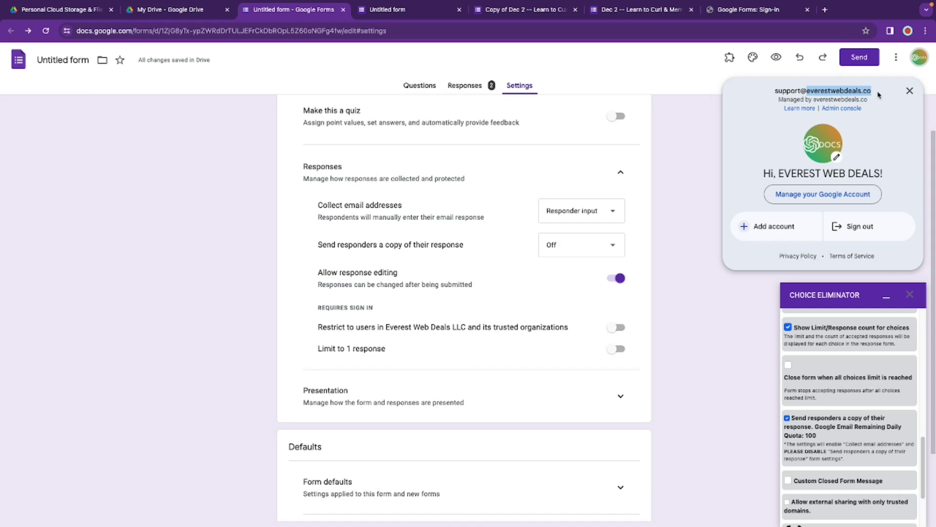
left_click(909, 90)
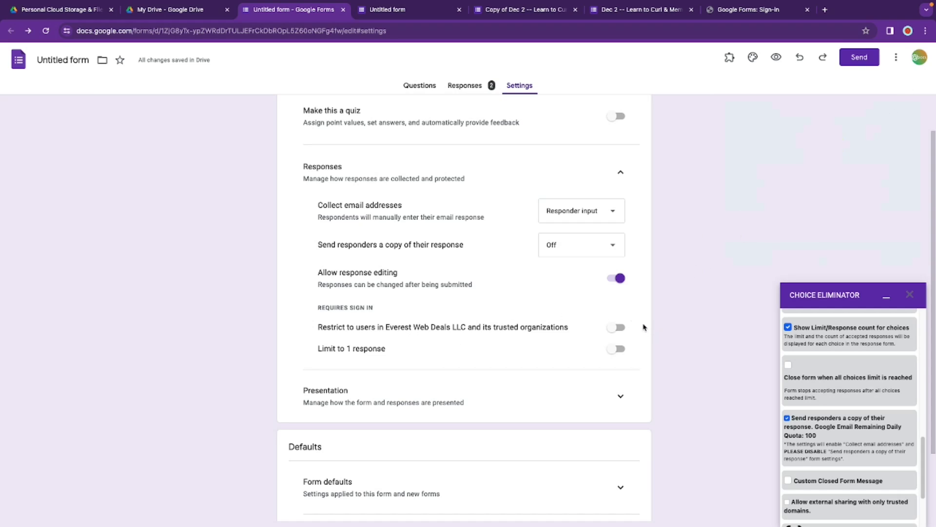
Step: Turn off response editing, restrict access to organization users, and view the live form
left_click(616, 278)
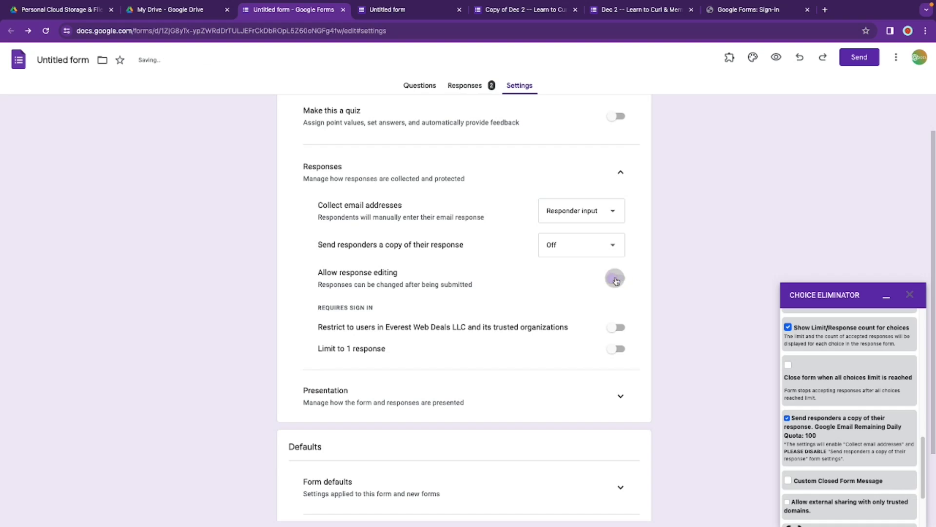
left_click(613, 330)
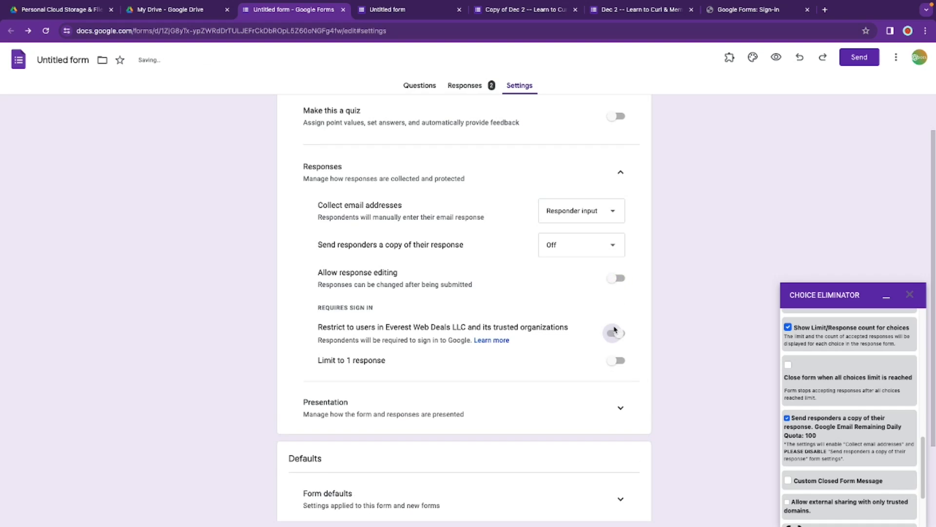
left_click(374, 9)
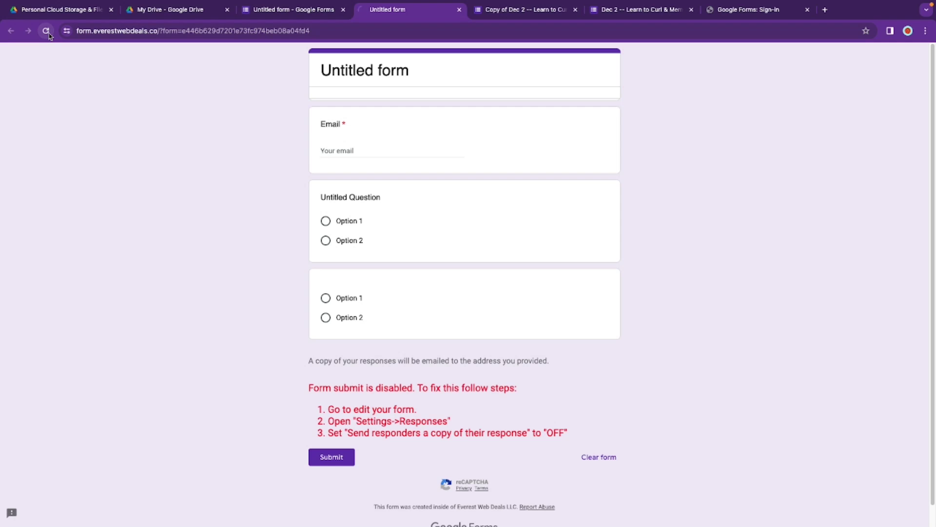
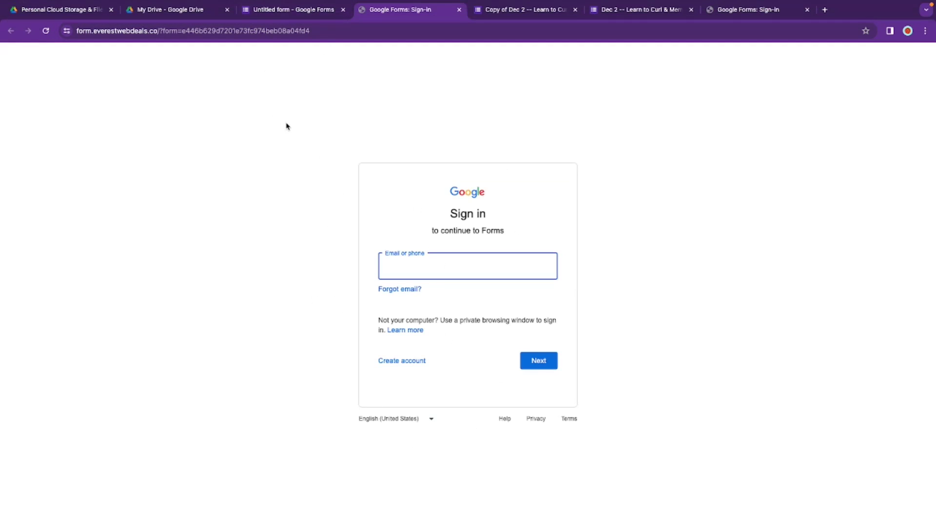
Step: In the form's Settings, turn off the restriction to Everest Web Deals LLC and its trusted organizations
left_click(300, 11)
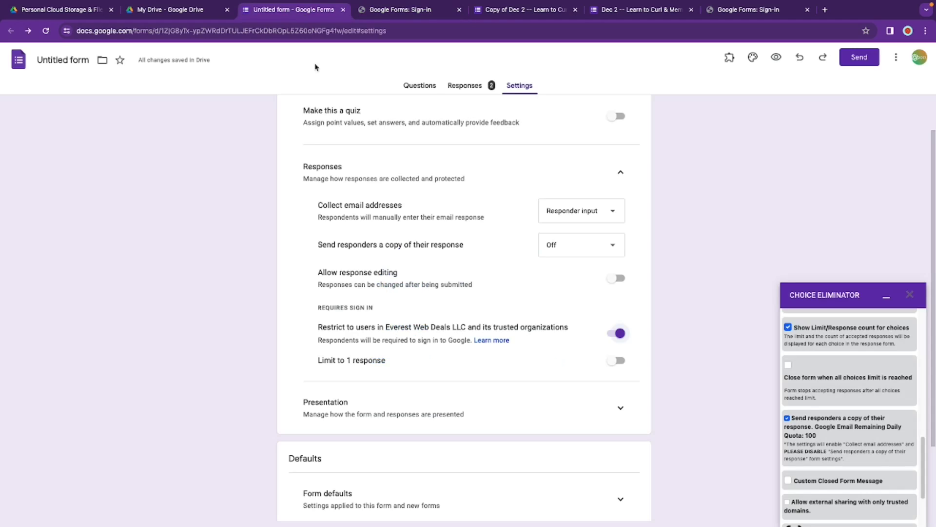
left_click(617, 335)
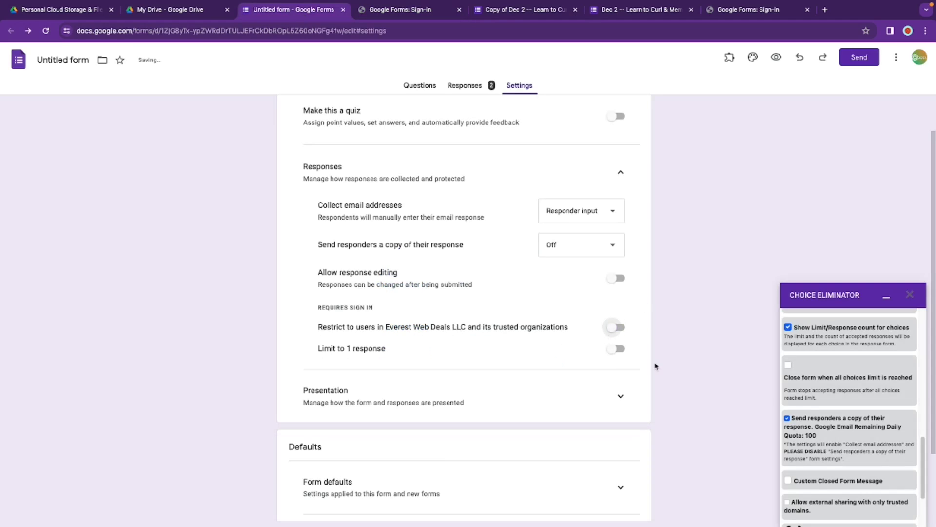
Step: In Choice Eliminator, hide Limit/Response counts and allow external sharing with only trusted domains
left_click(788, 327)
scroll(823, 406, "up", 2)
scroll(822, 406, "down", 3)
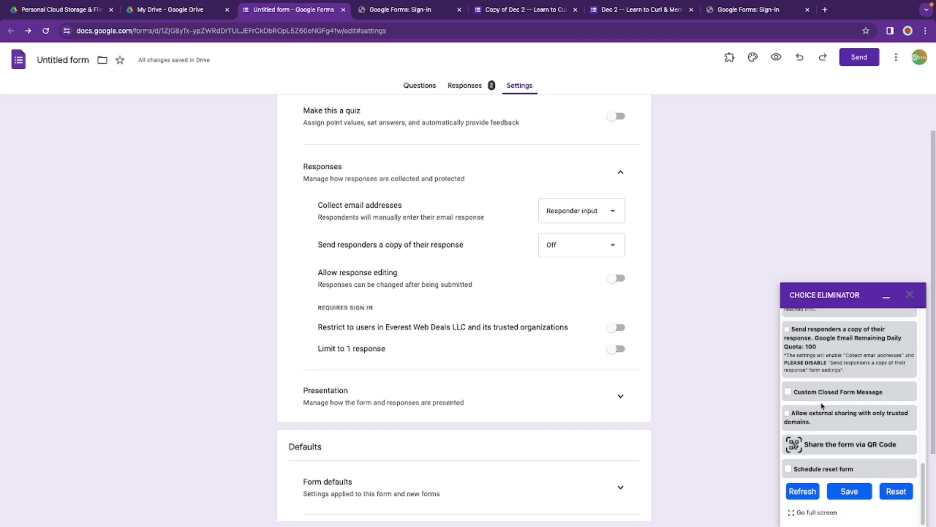
left_click(787, 412)
scroll(795, 393, "down", 2)
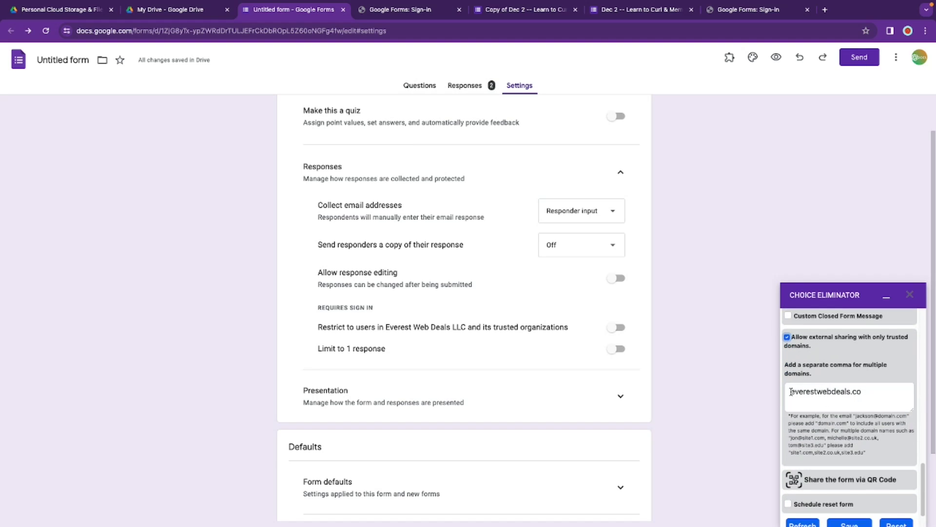
Step: Save with everestwebdeals.co as the trusted domain, then check the published form's sign-in prompt
left_click_drag(790, 393, 877, 391)
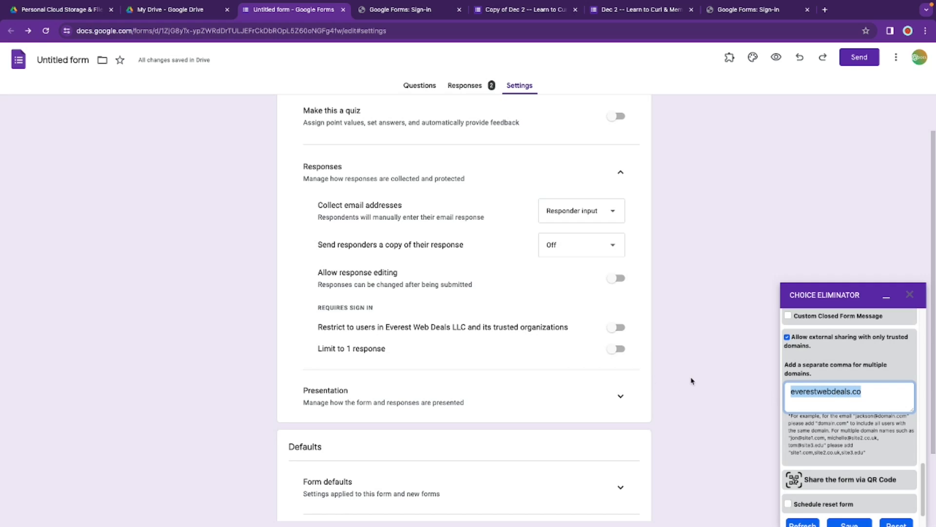
left_click(863, 522)
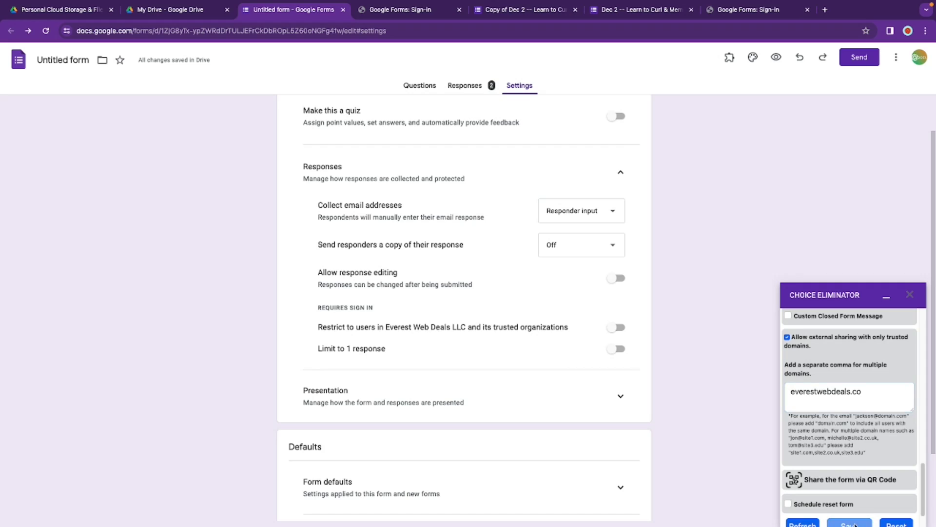
scroll(852, 508, "up", 5)
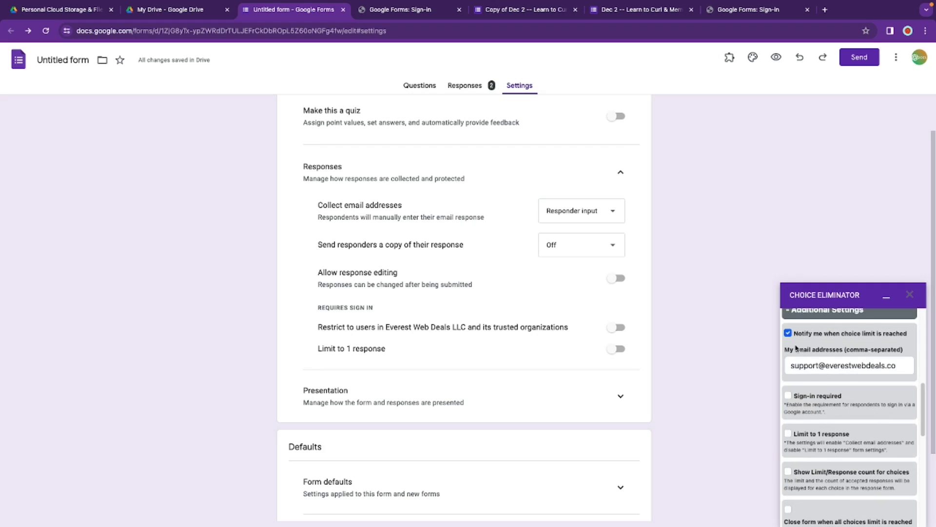
left_click(393, 11)
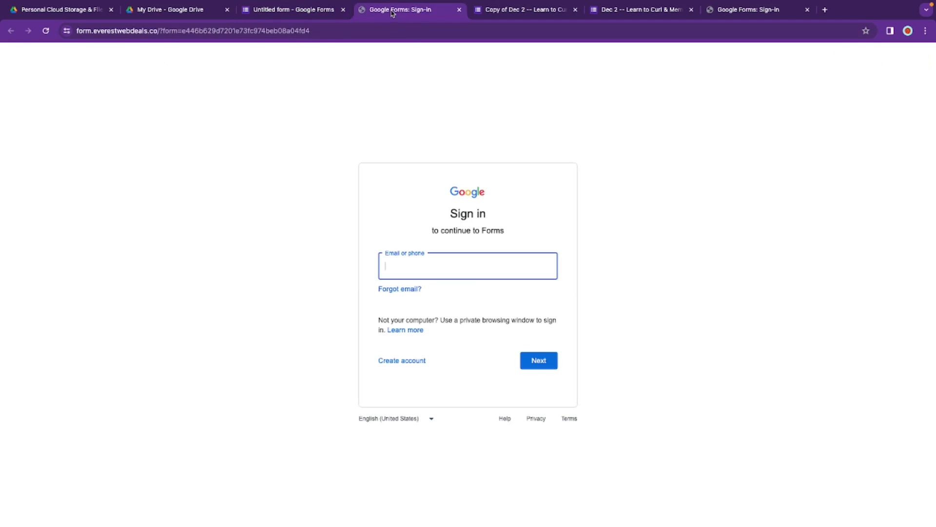
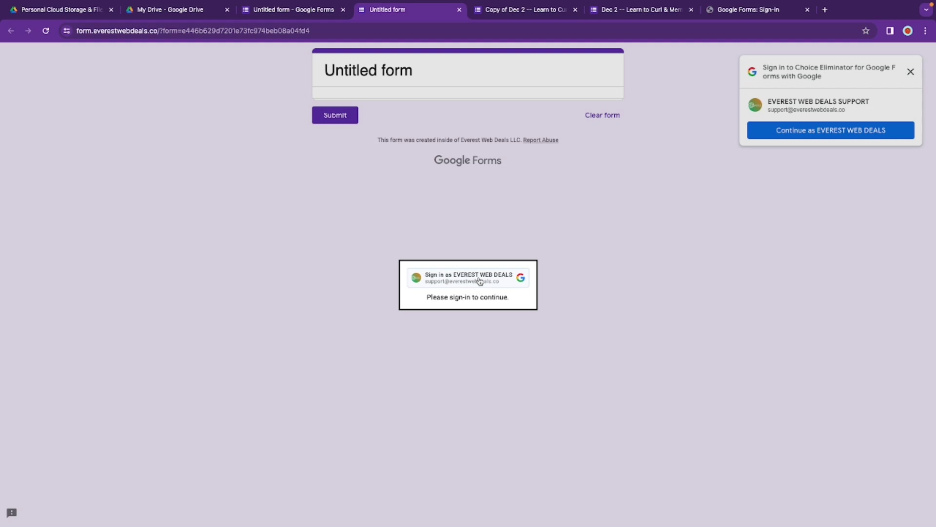
Step: Sign in to Choice Eliminator from the form preview using the chosen Google account
left_click(480, 282)
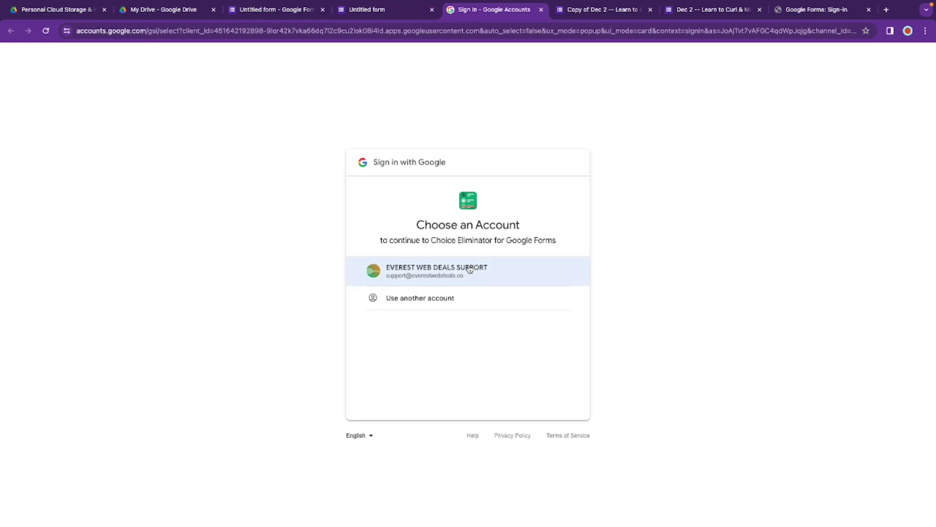
left_click(471, 267)
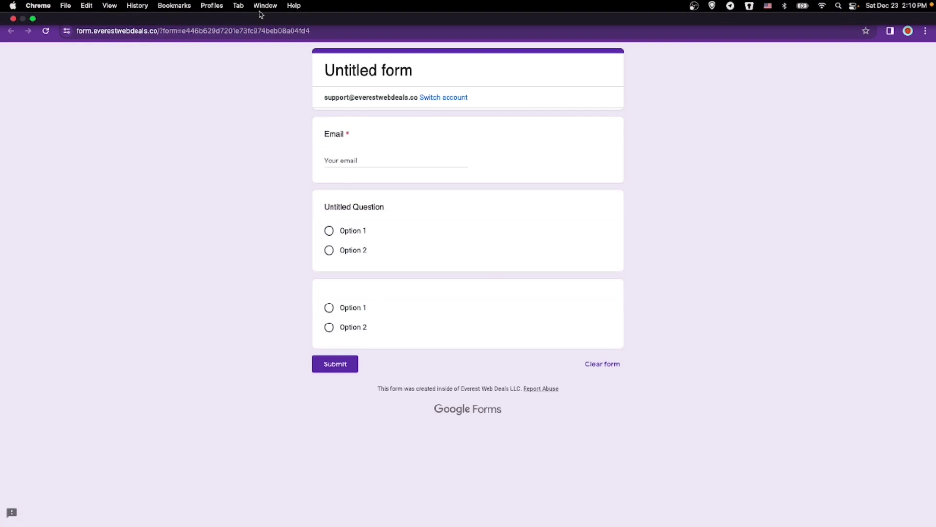
Step: In the form settings, turn off restricting external sharing to trusted domains, leaving the form's own response limit off
left_click(278, 11)
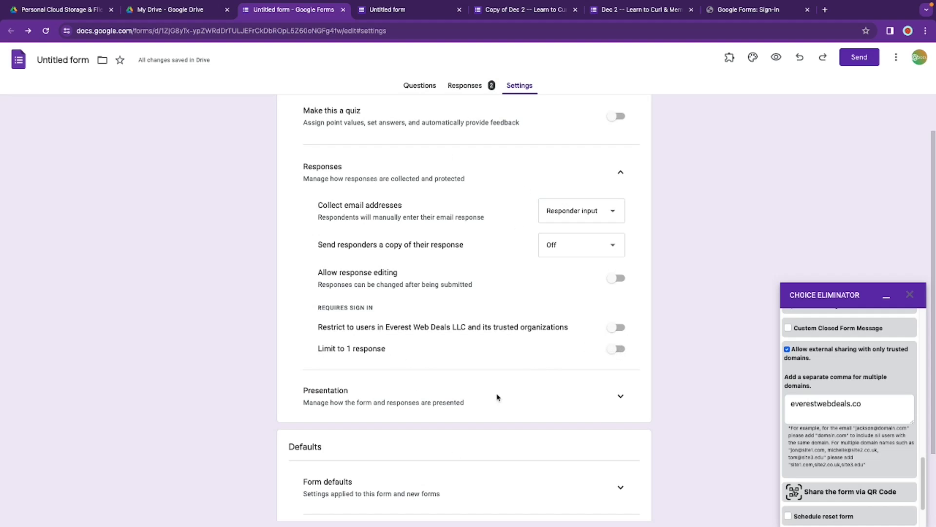
left_click(620, 355)
left_click(620, 354)
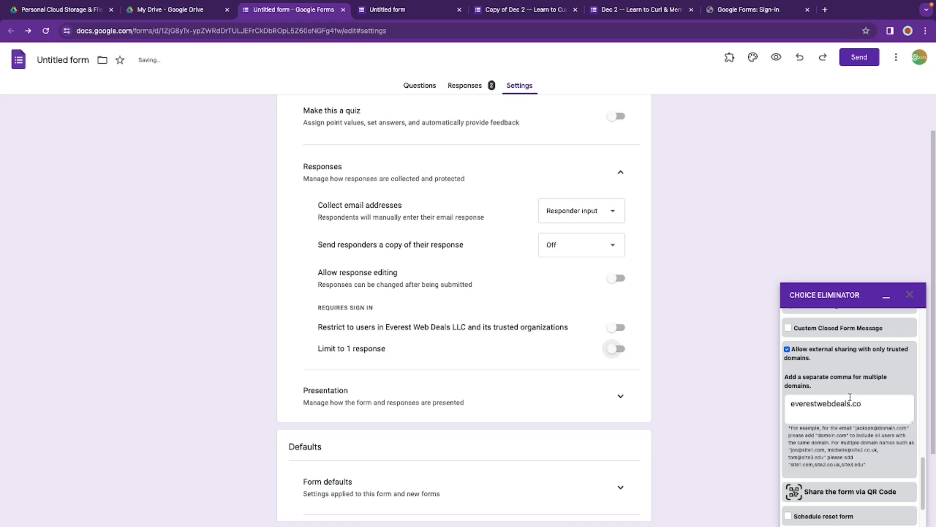
scroll(833, 395, "up", 1)
left_click(788, 403)
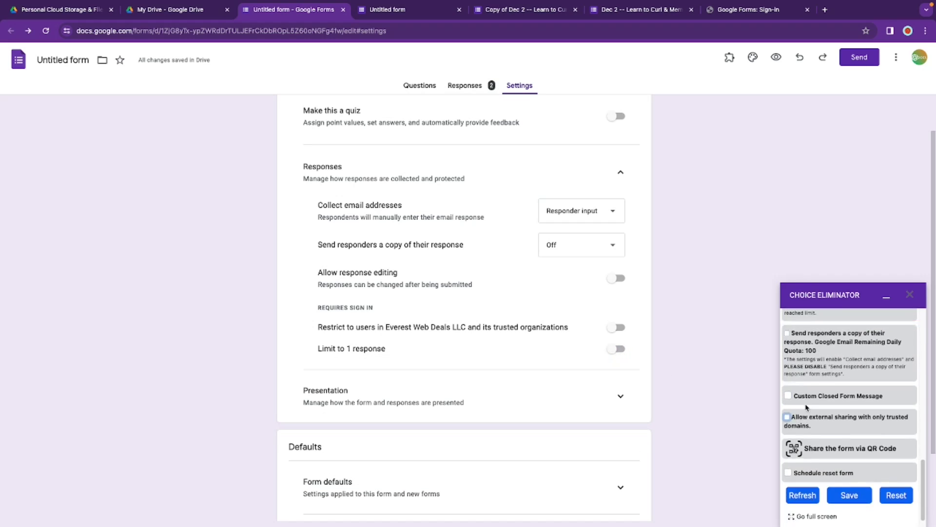
Step: Enable Limit to 1 response in the Choice Eliminator sidebar
scroll(800, 404, "up", 3)
scroll(806, 407, "down", 5)
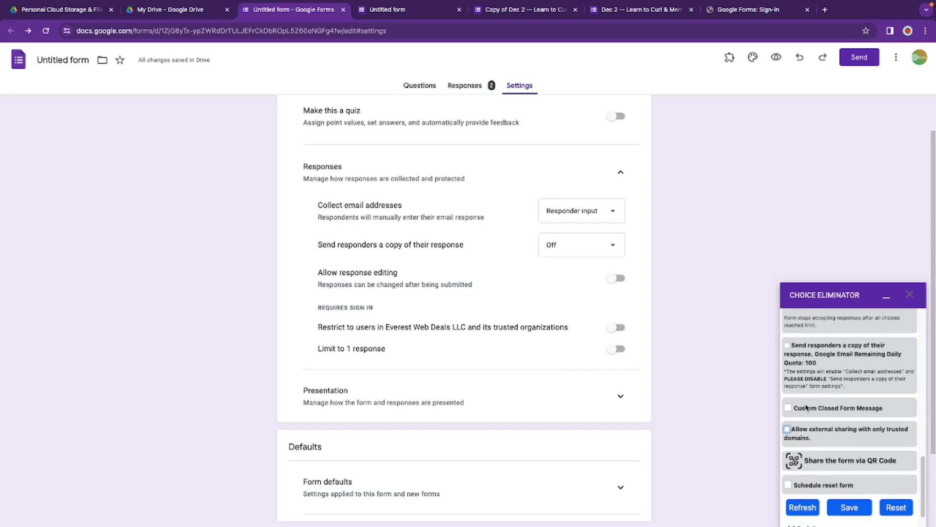
scroll(806, 407, "up", 4)
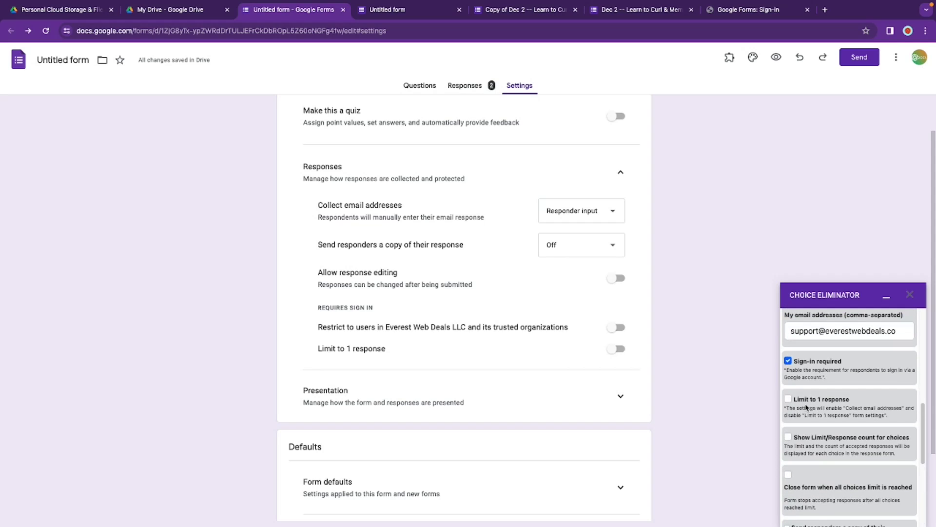
left_click(788, 399)
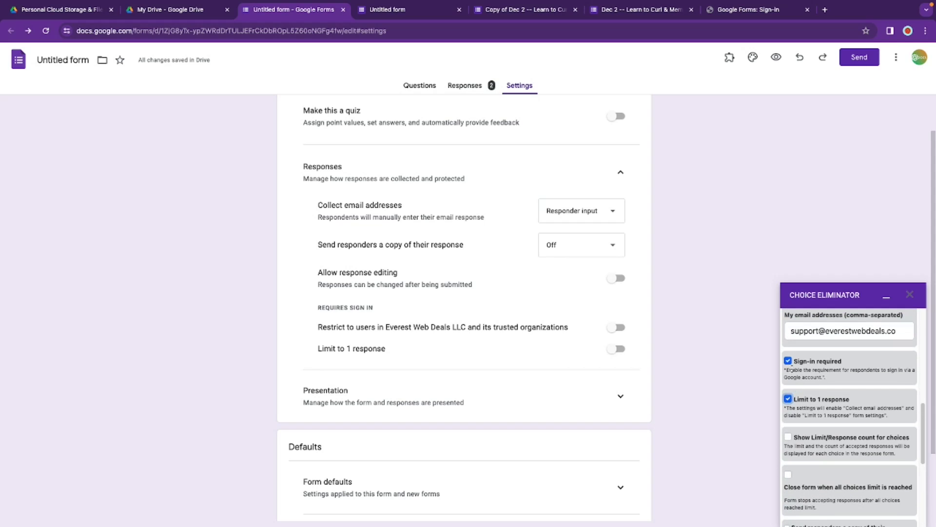